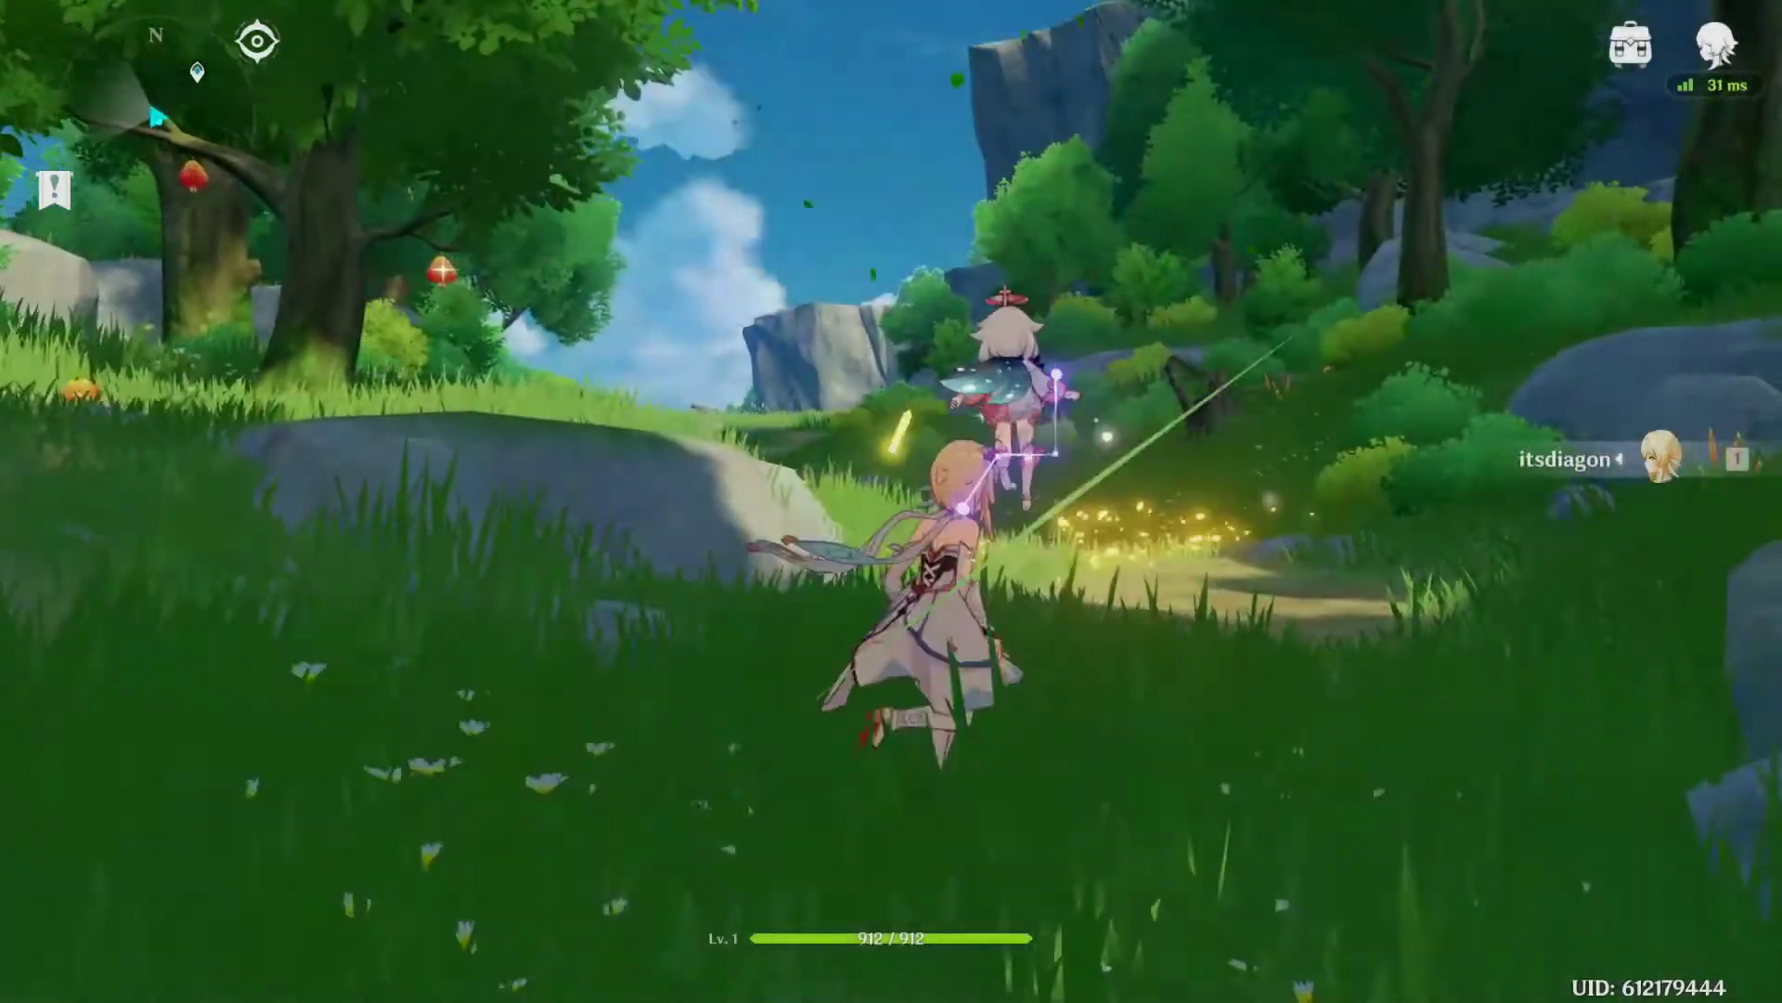
pyautogui.press('w')
pyautogui.press('d')
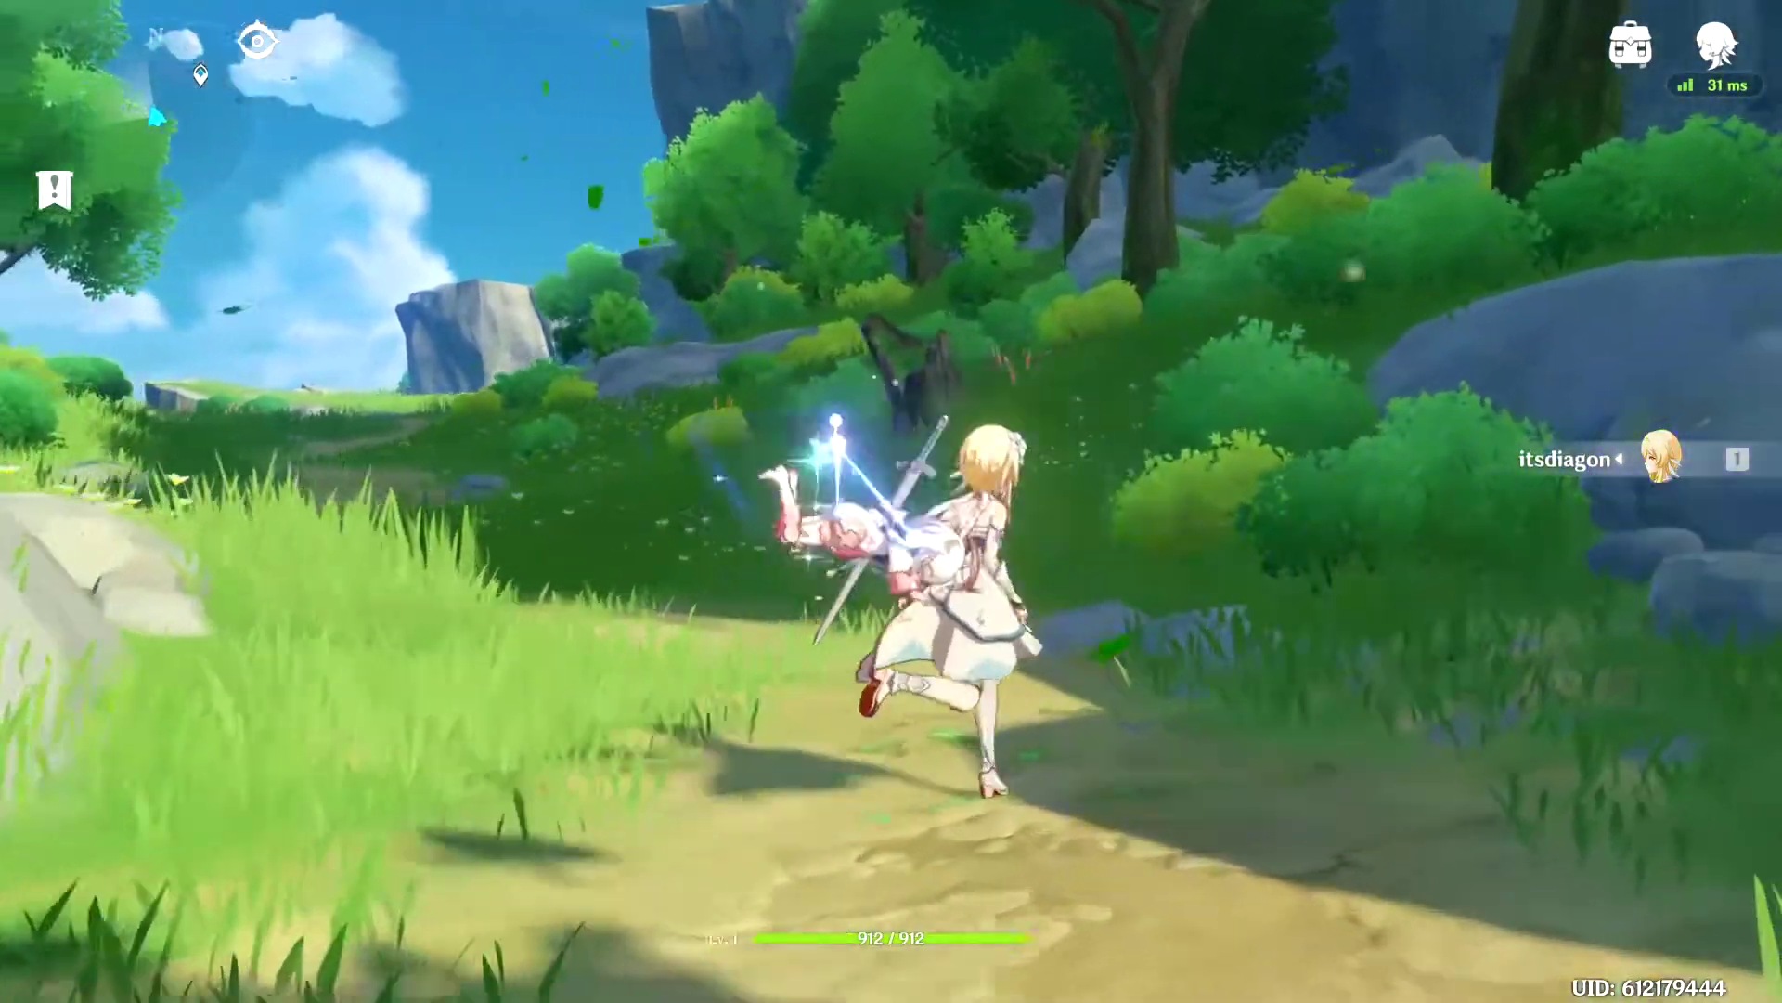
pyautogui.press('a')
pyautogui.press('w')
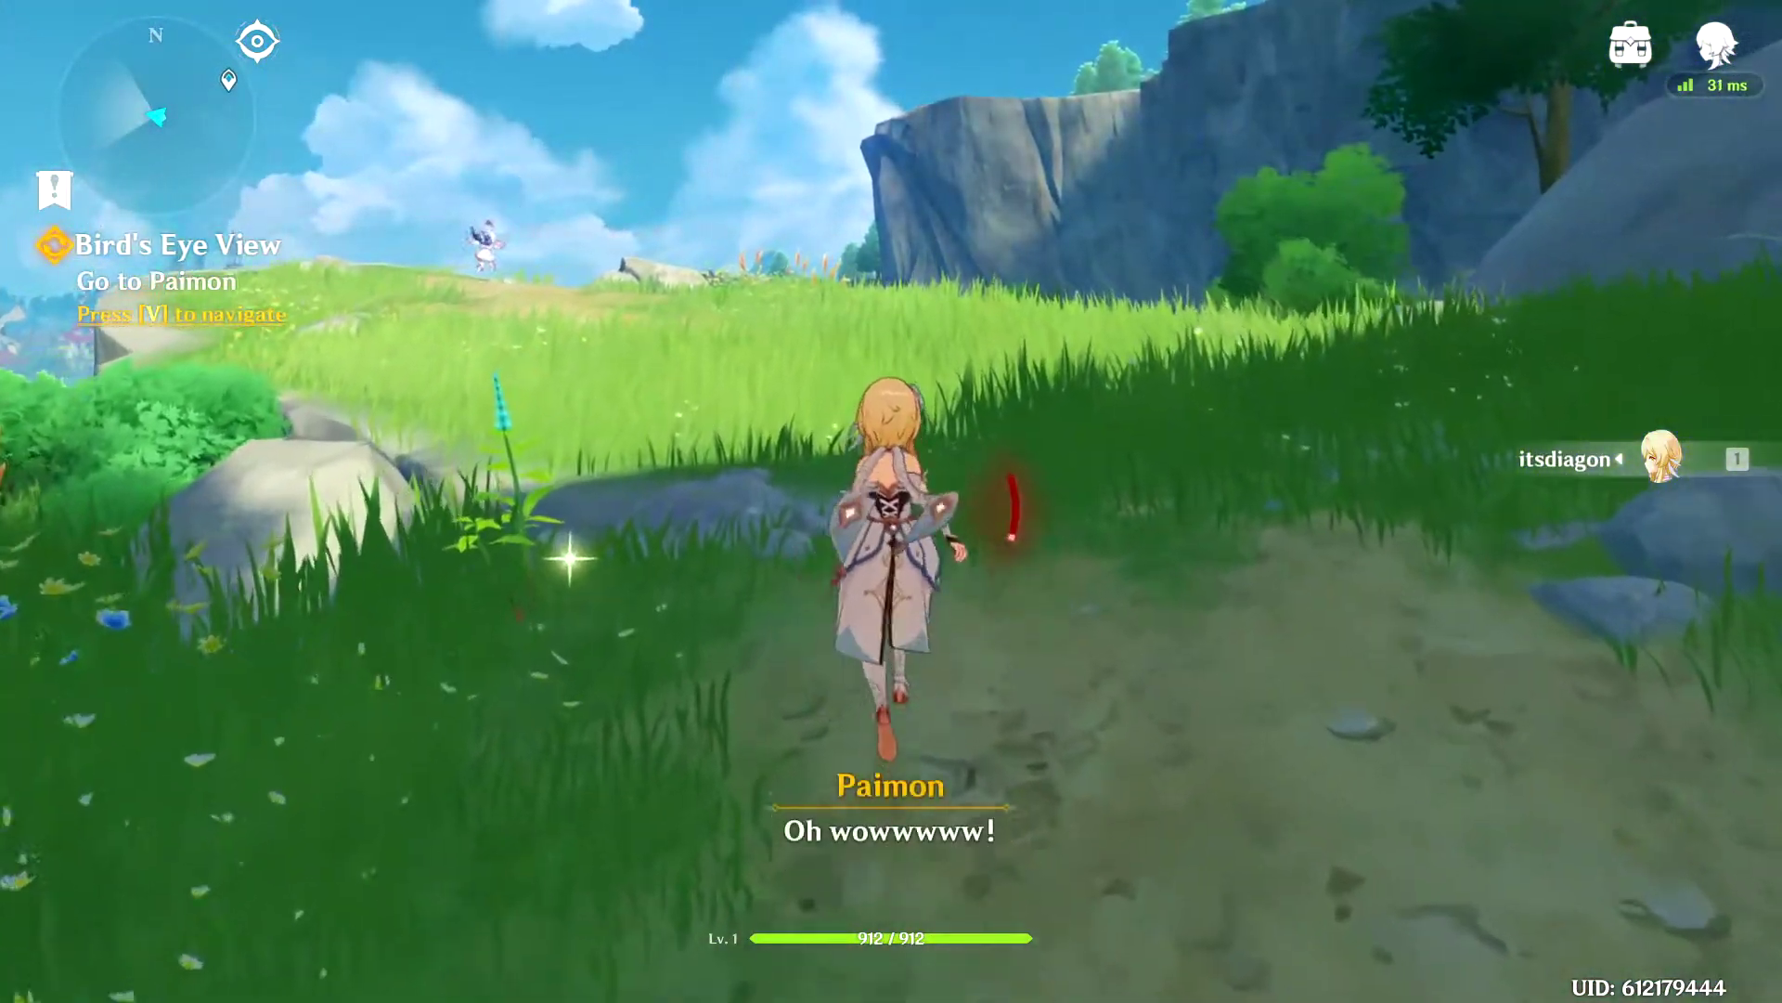
pyautogui.press('w')
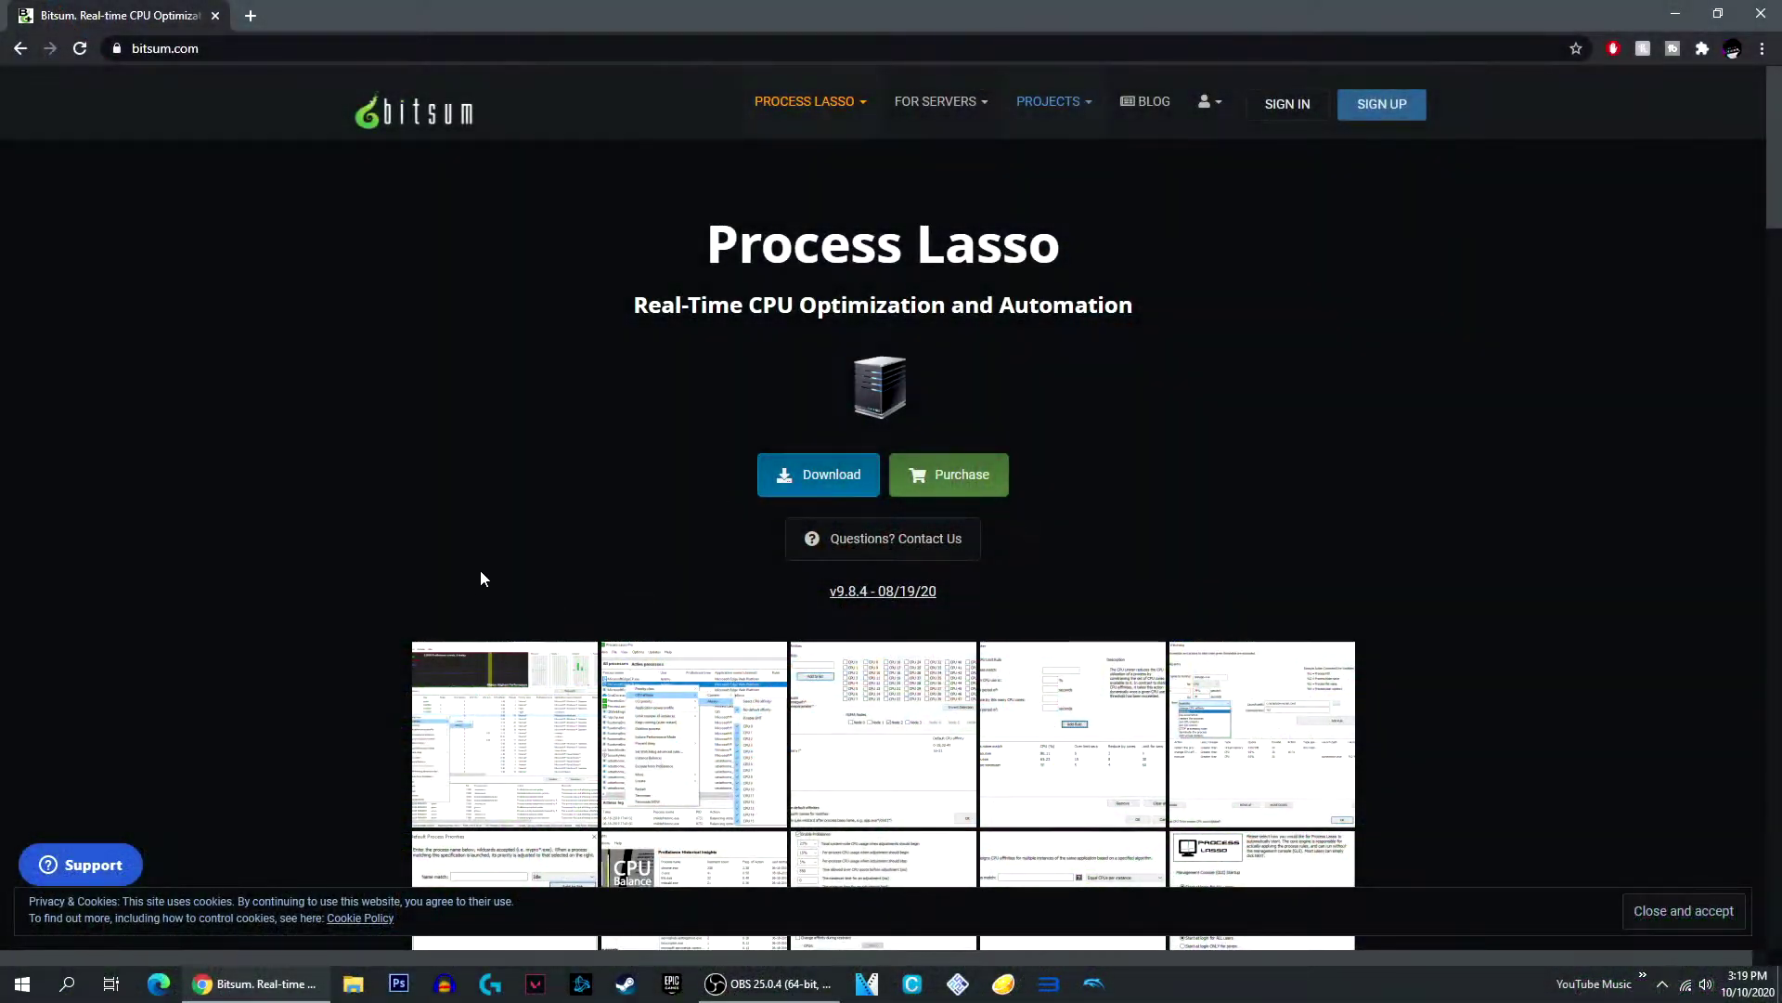
# Download the Process Lasso installer from the bitsum.com home page and launch its setup
pyautogui.click(251, 56)
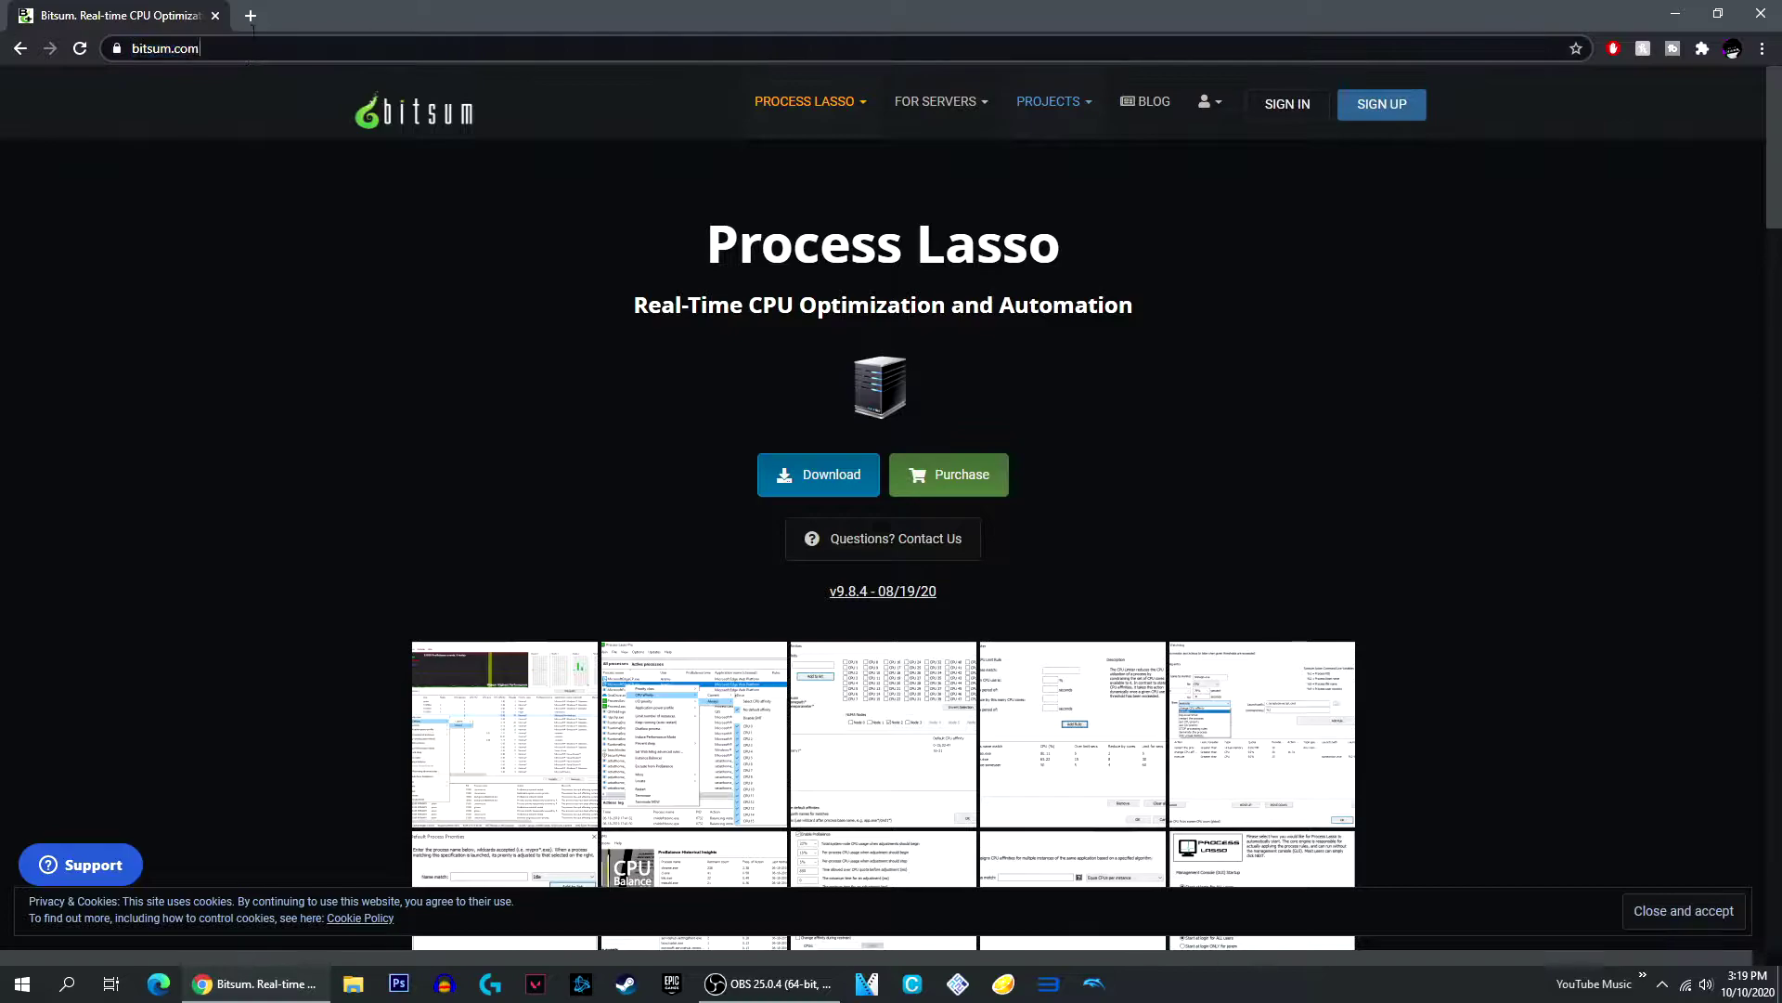
pyautogui.click(159, 220)
pyautogui.click(825, 482)
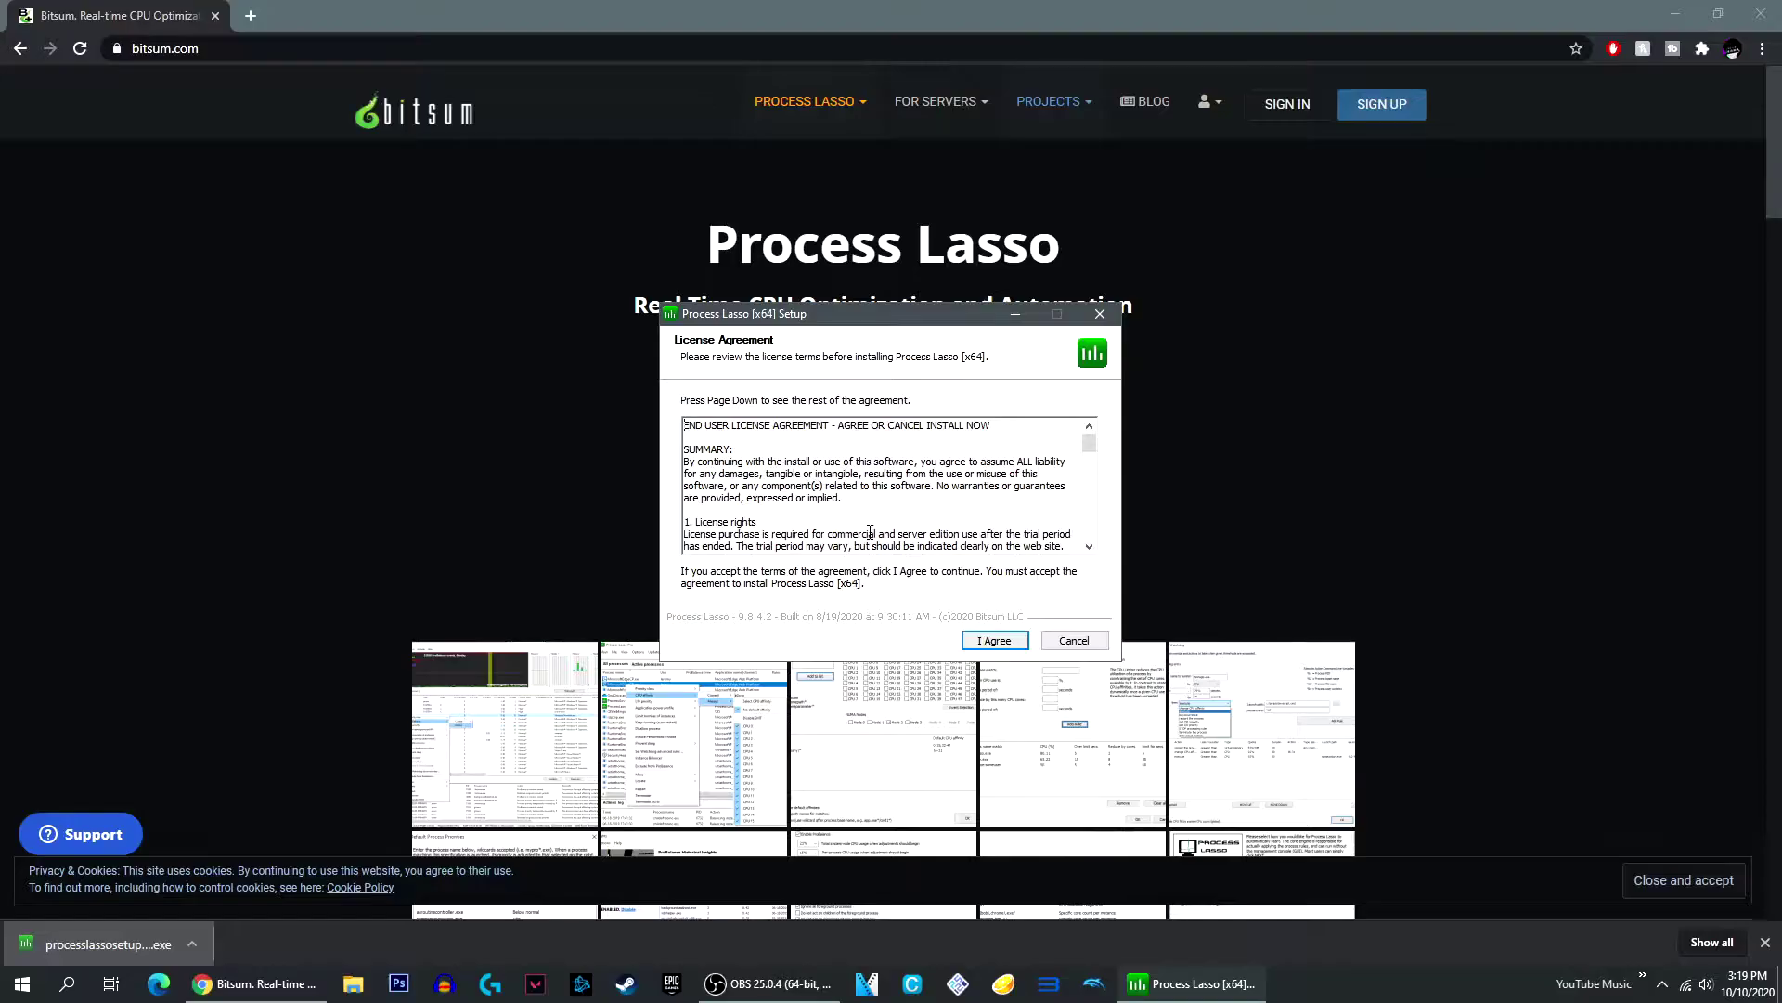
# Install Process Lasso by accepting the licence and keeping the default components, startup for all users, and management scope and folder settings
pyautogui.click(995, 638)
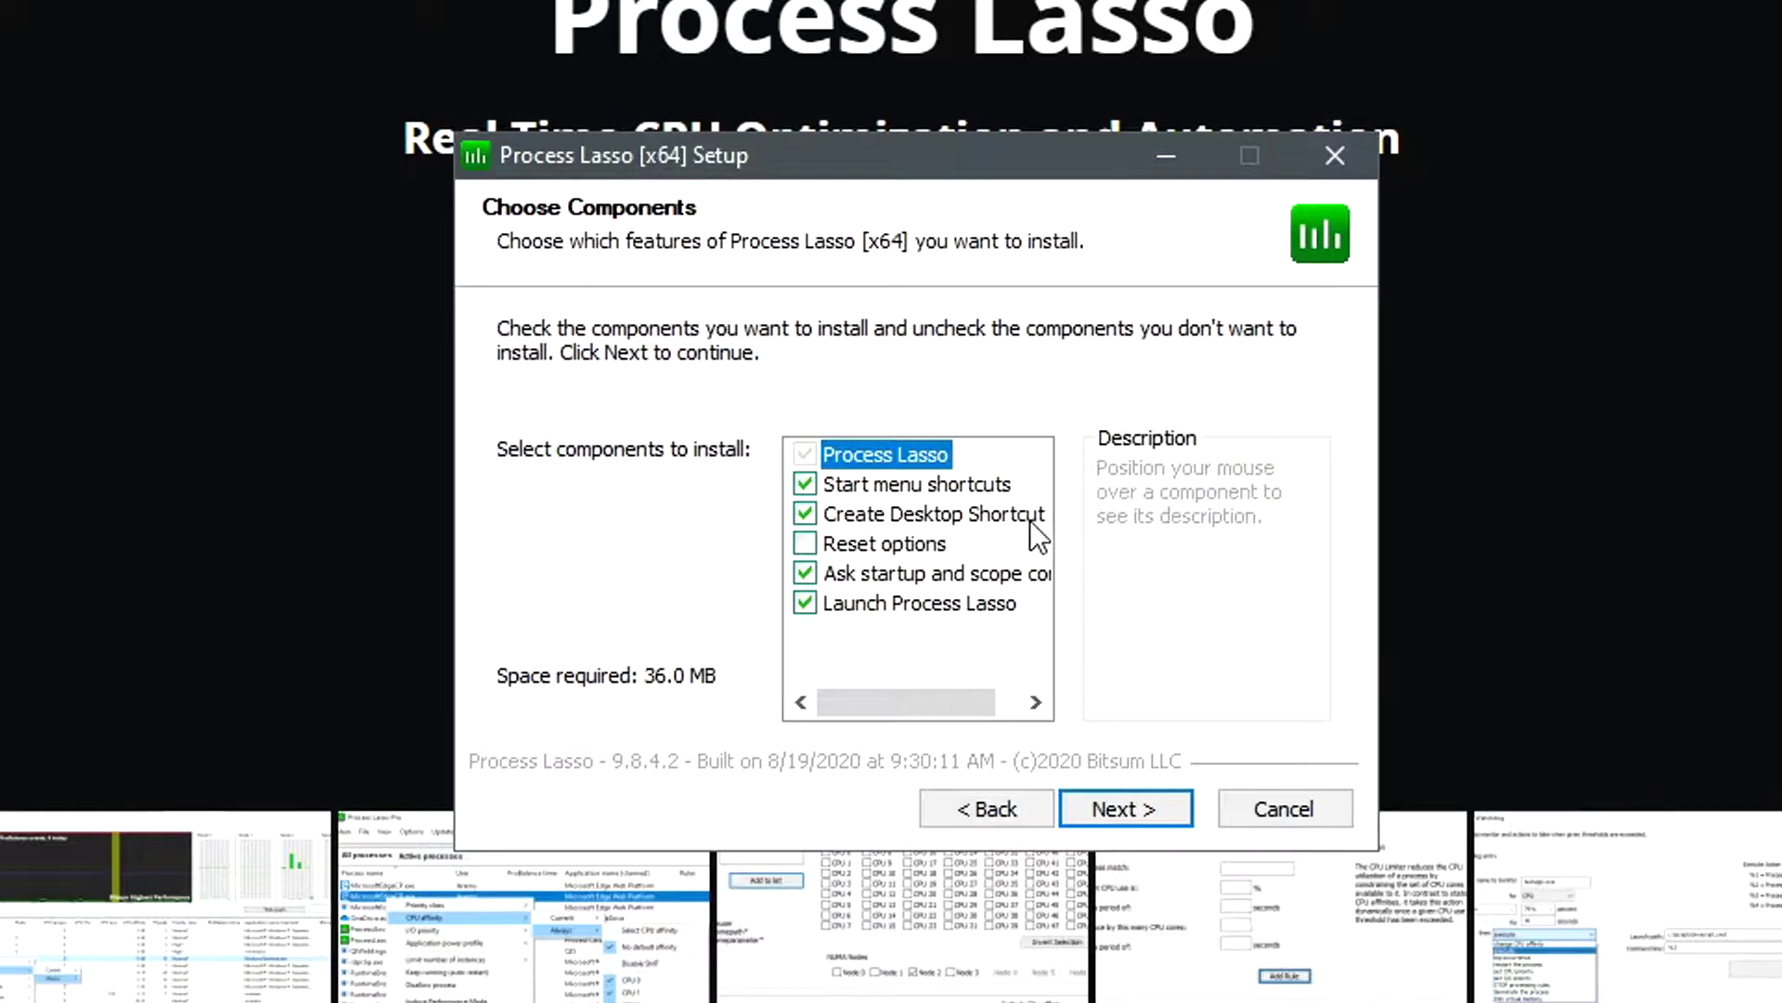
pyautogui.click(1166, 815)
pyautogui.click(1161, 813)
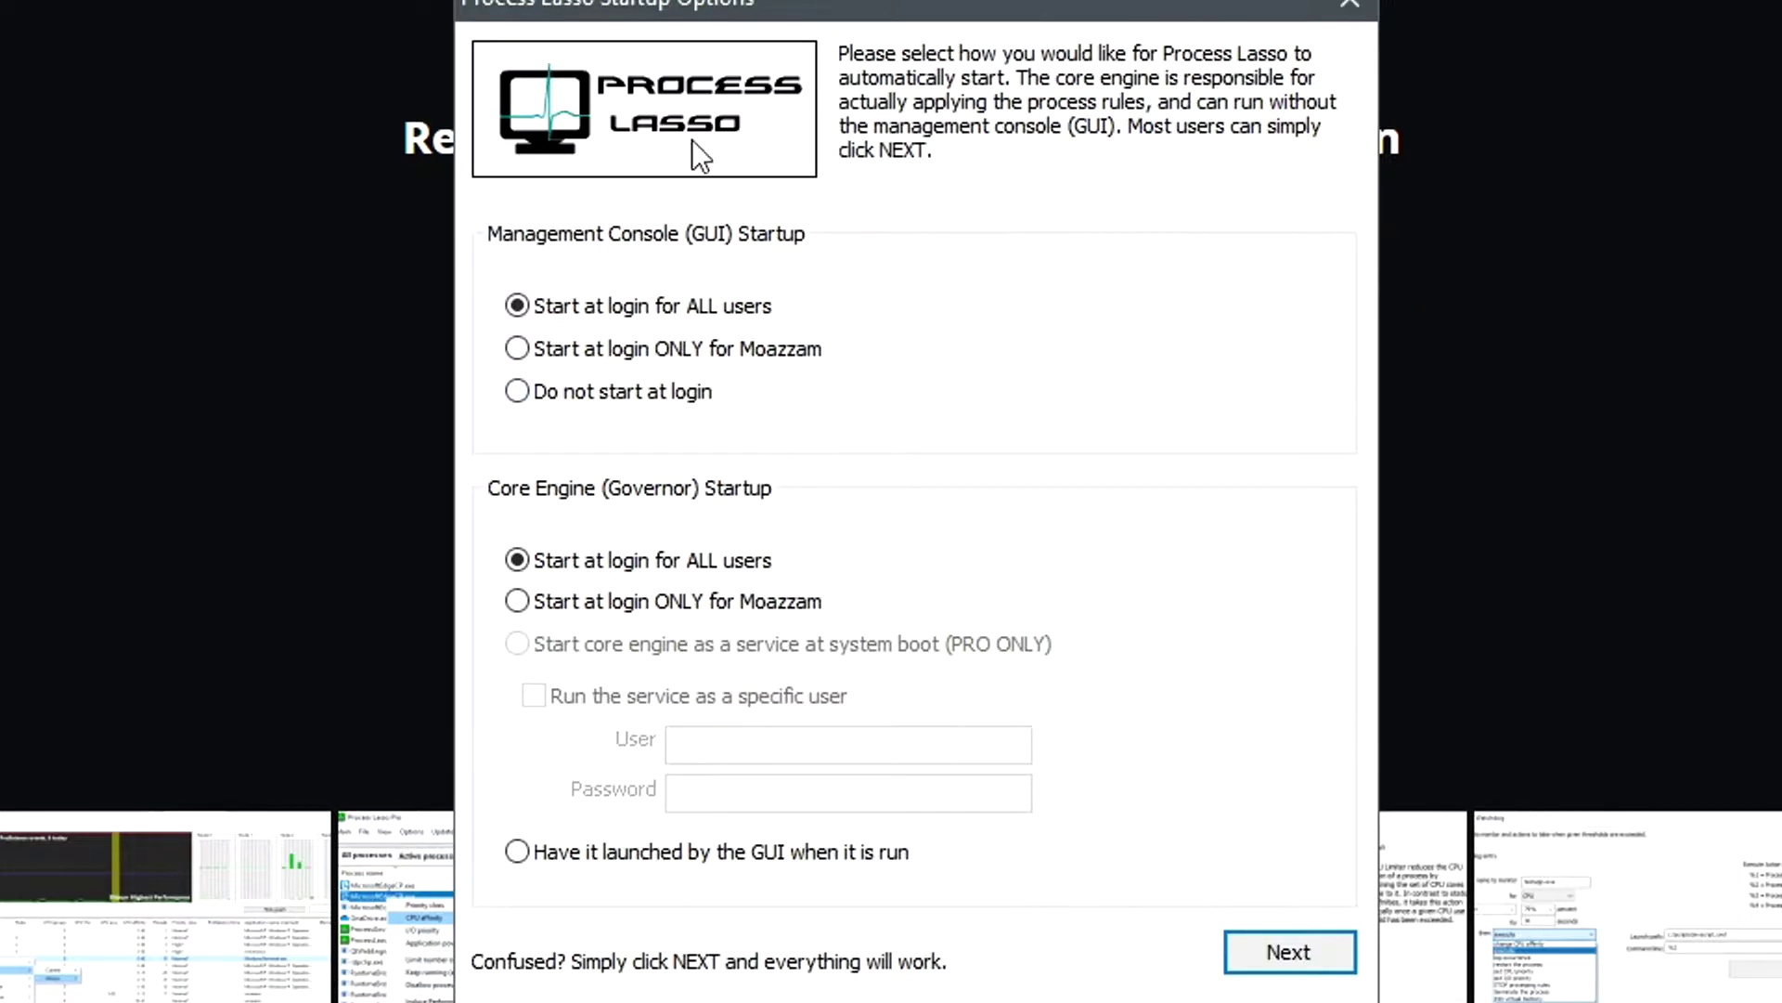
pyautogui.click(1288, 931)
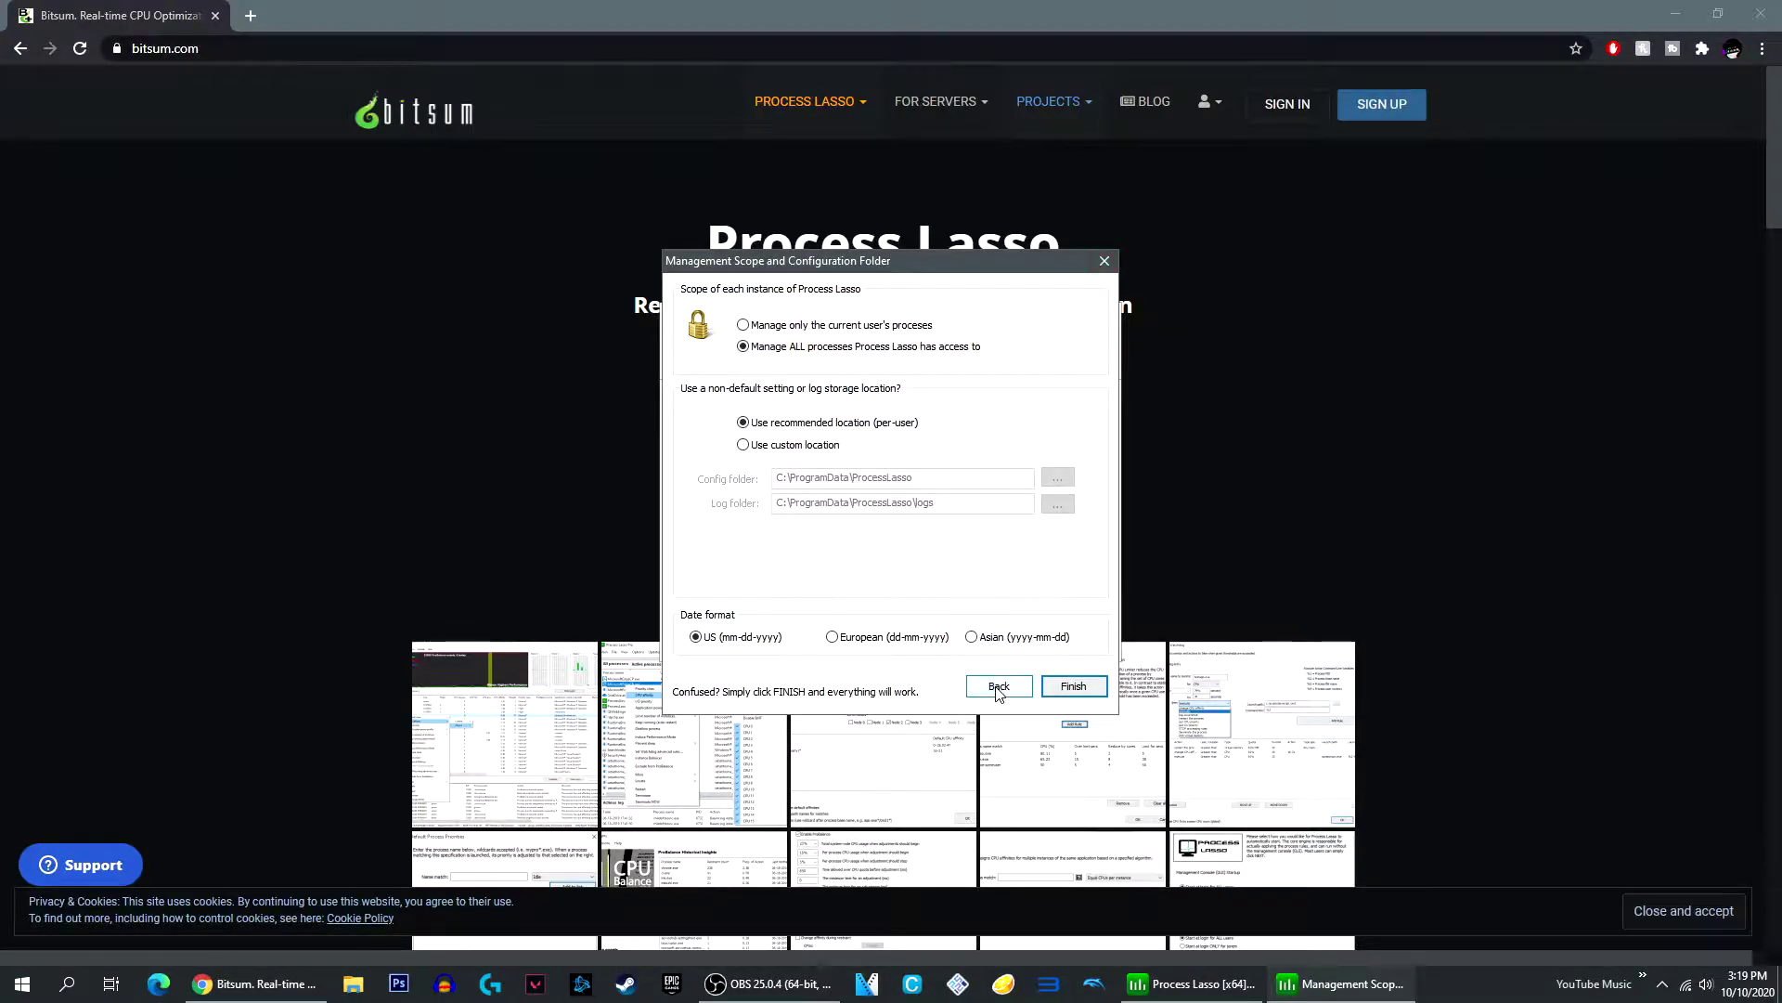
pyautogui.click(1104, 261)
pyautogui.click(858, 554)
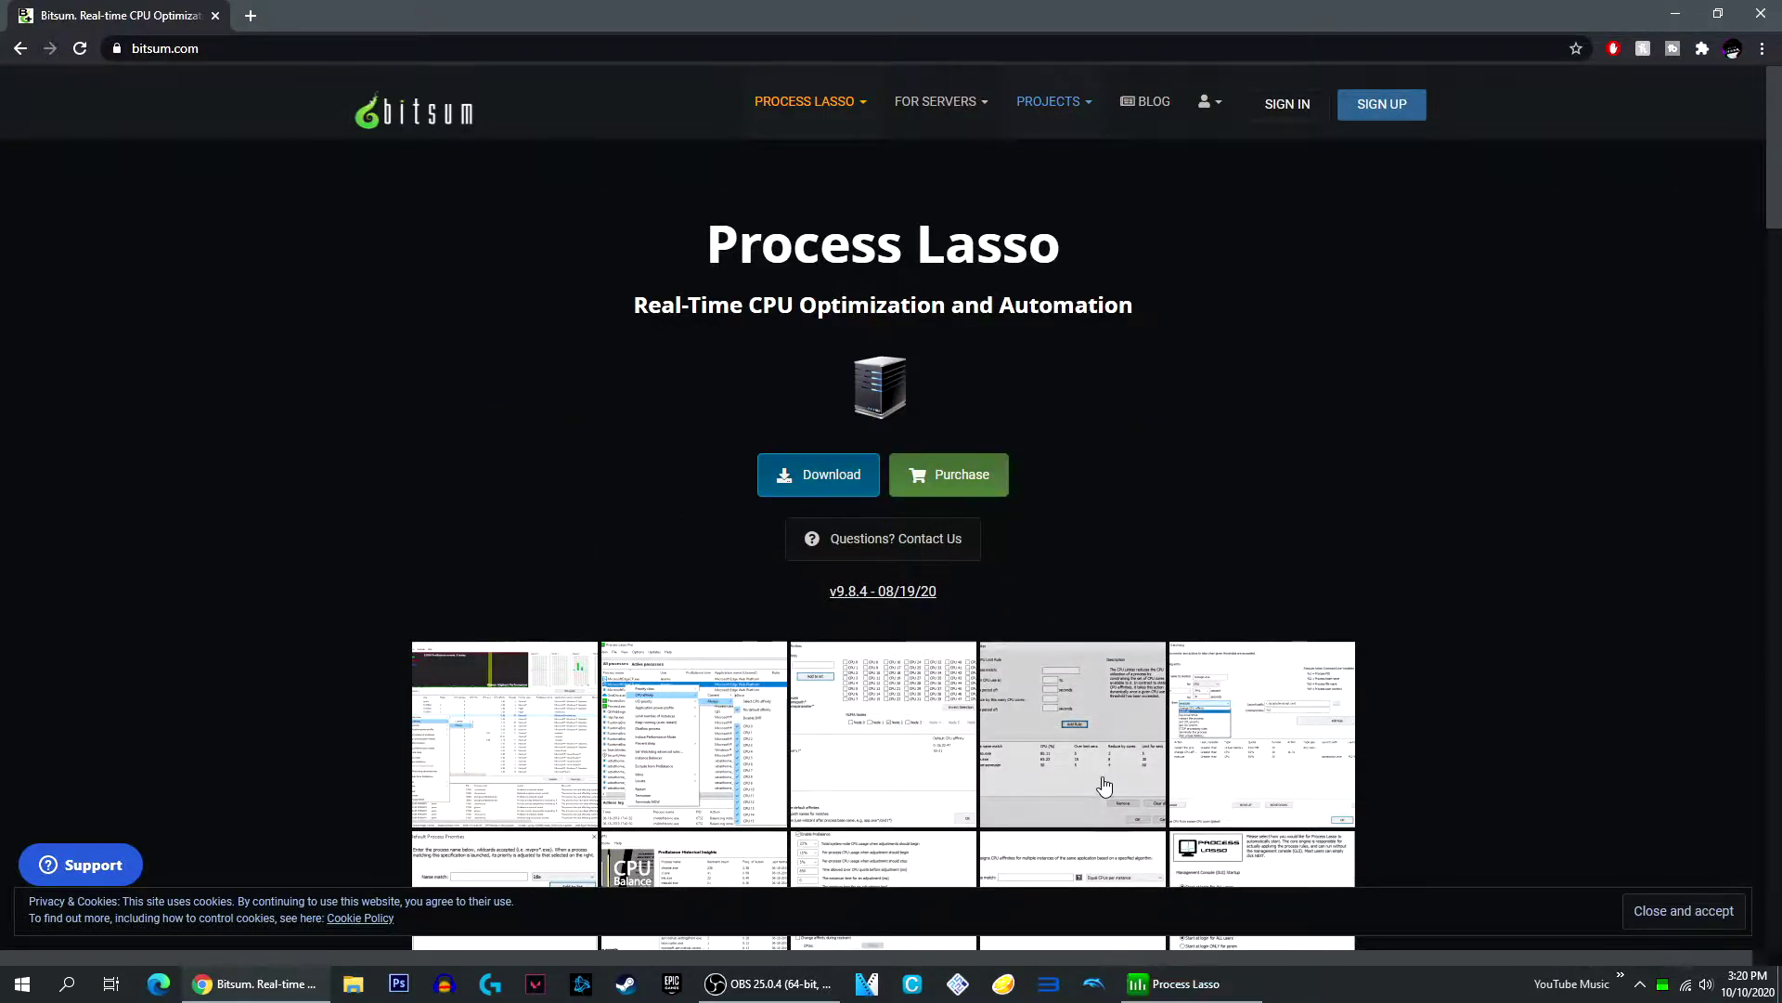
# Bring up the Process Lasso window on a cleared desktop and maximize it
pyautogui.click(1198, 983)
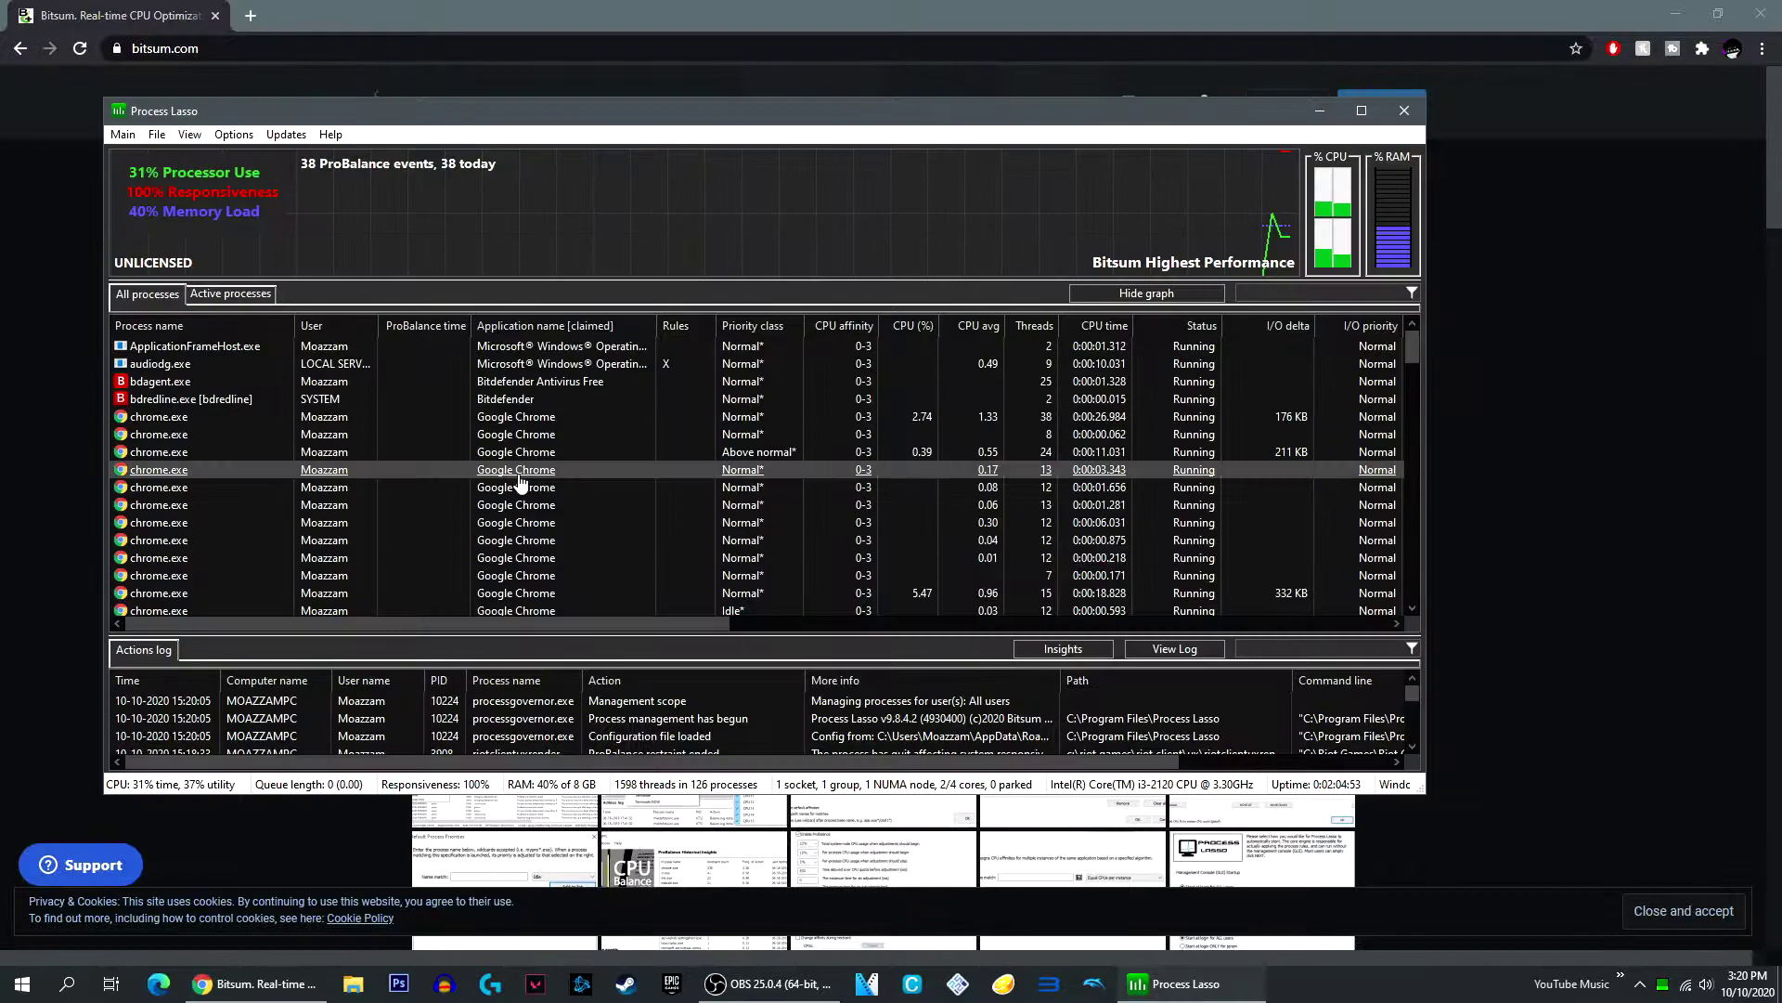
pyautogui.moveTo(214, 106)
pyautogui.mouseDown()
pyautogui.moveTo(553, 210)
pyautogui.moveTo(434, 158)
pyautogui.moveTo(496, 167)
pyautogui.moveTo(227, 141)
pyautogui.mouseUp()
pyautogui.rightClick(1386, 973)
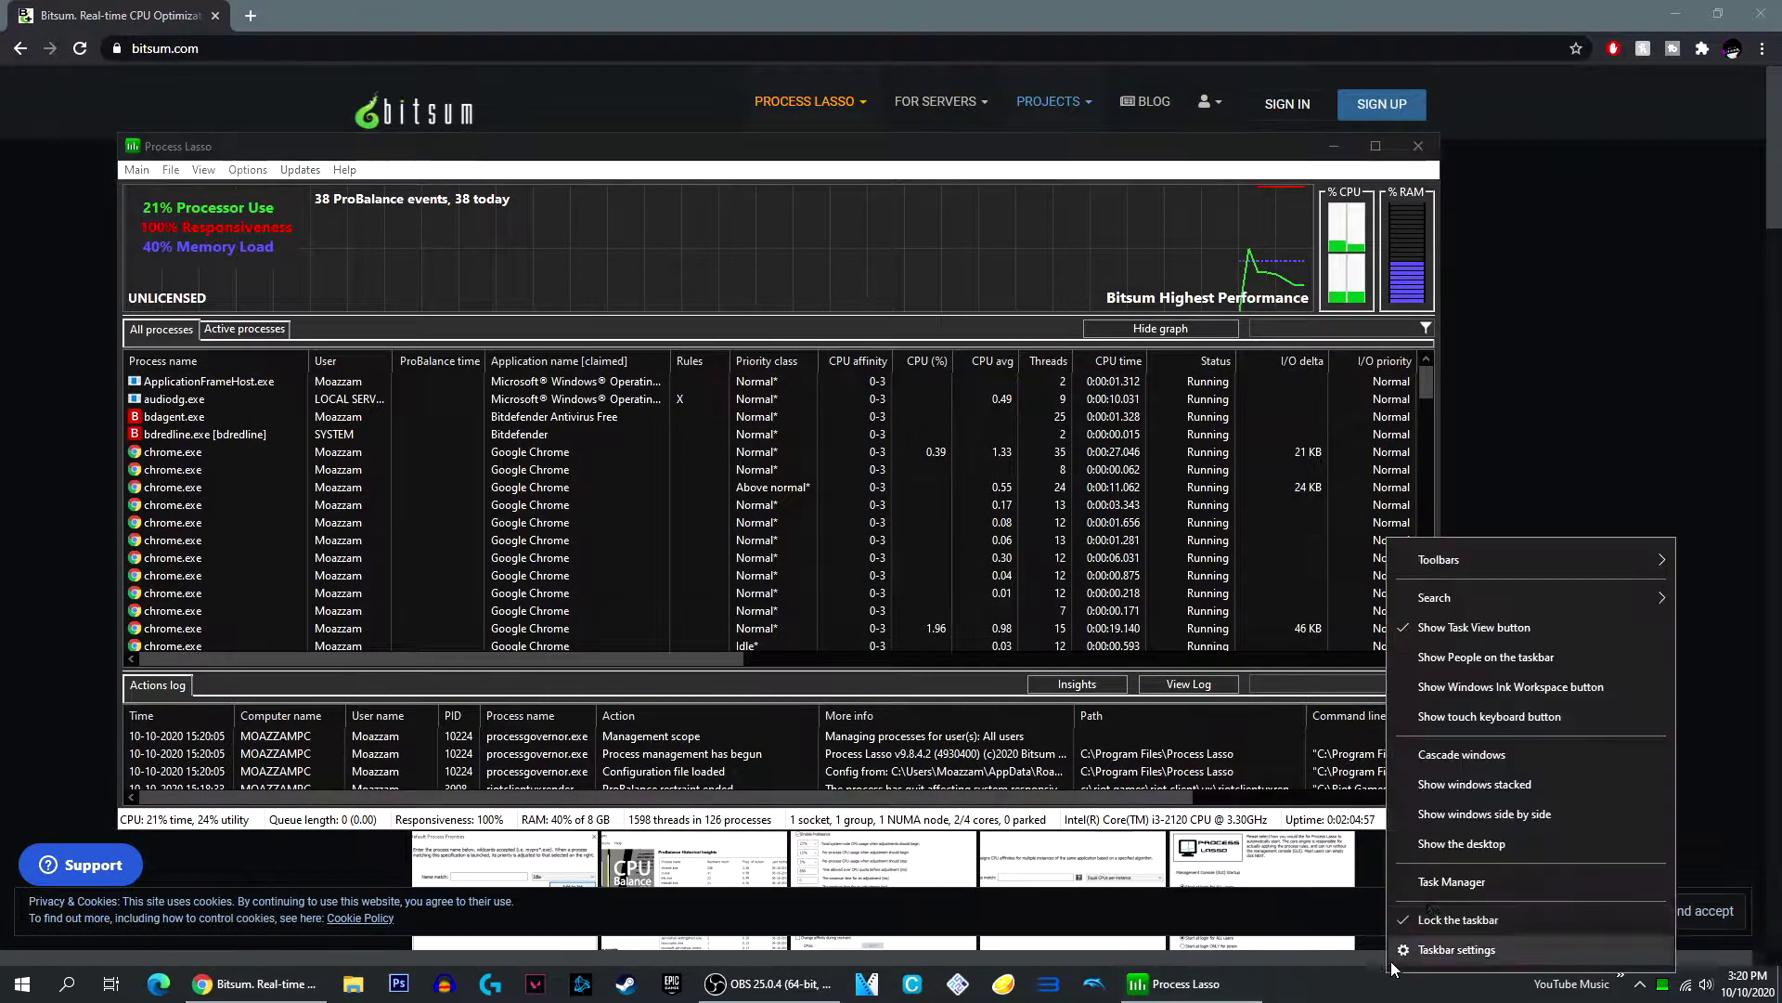
pyautogui.click(1468, 839)
pyautogui.click(1192, 983)
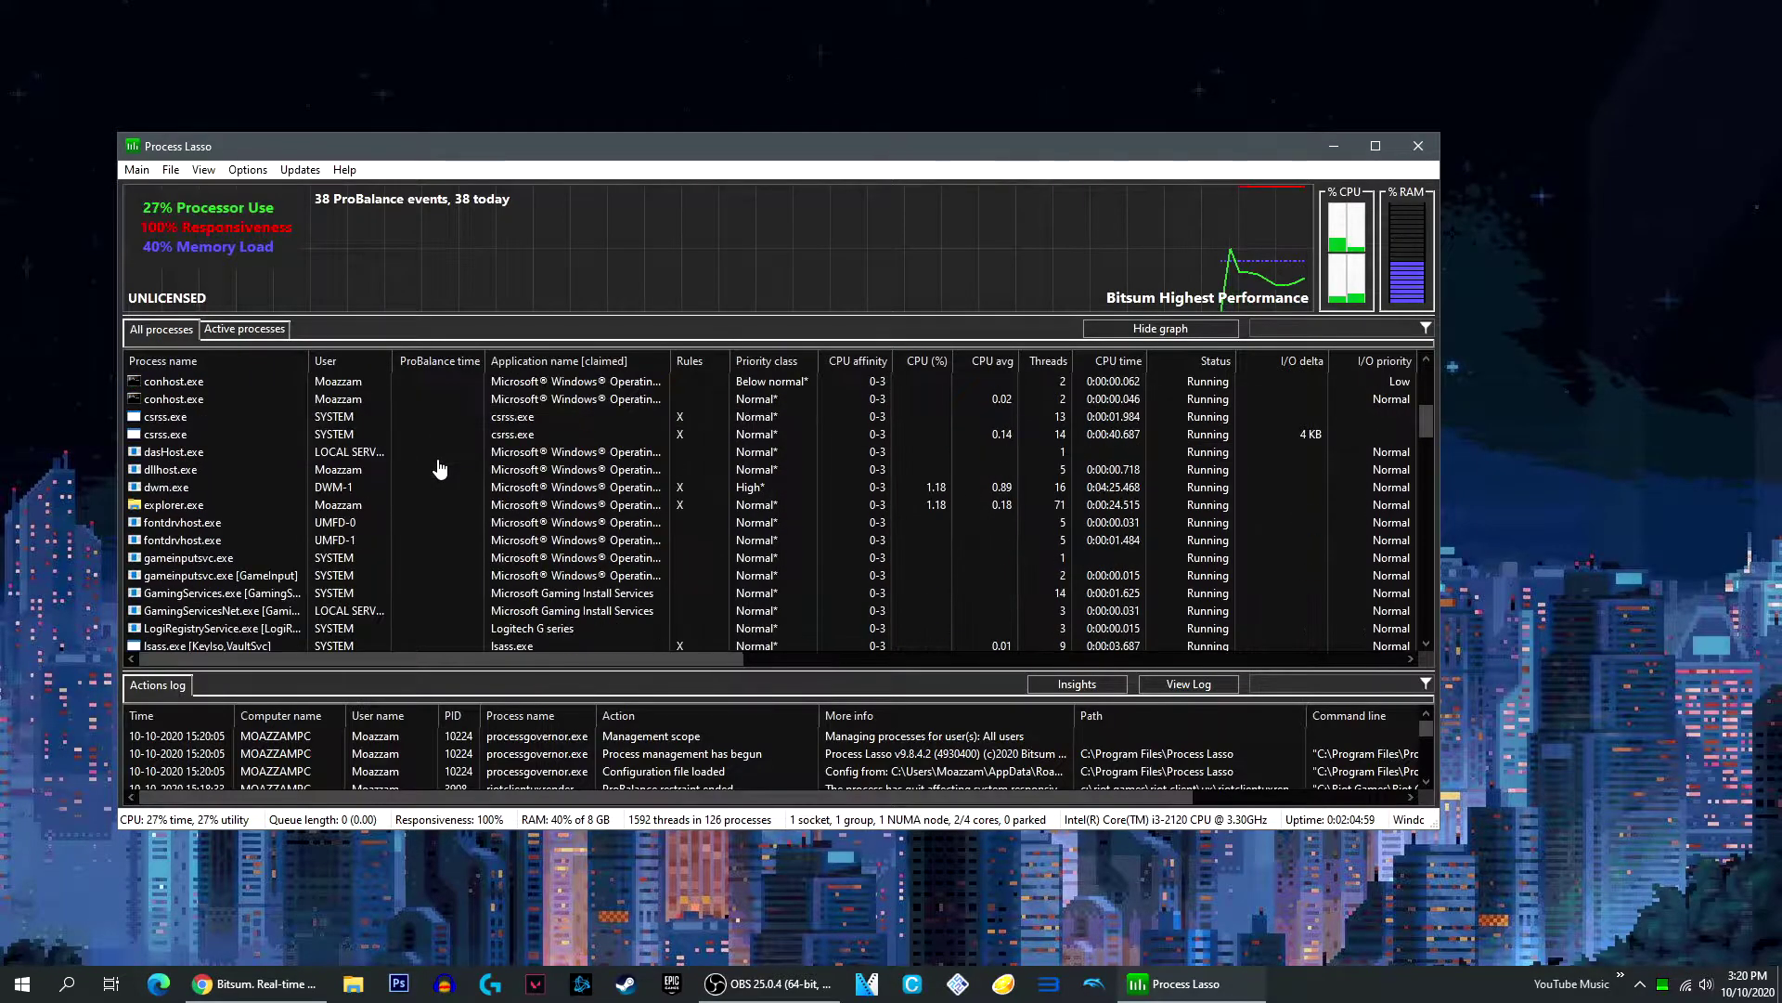
pyautogui.click(1376, 146)
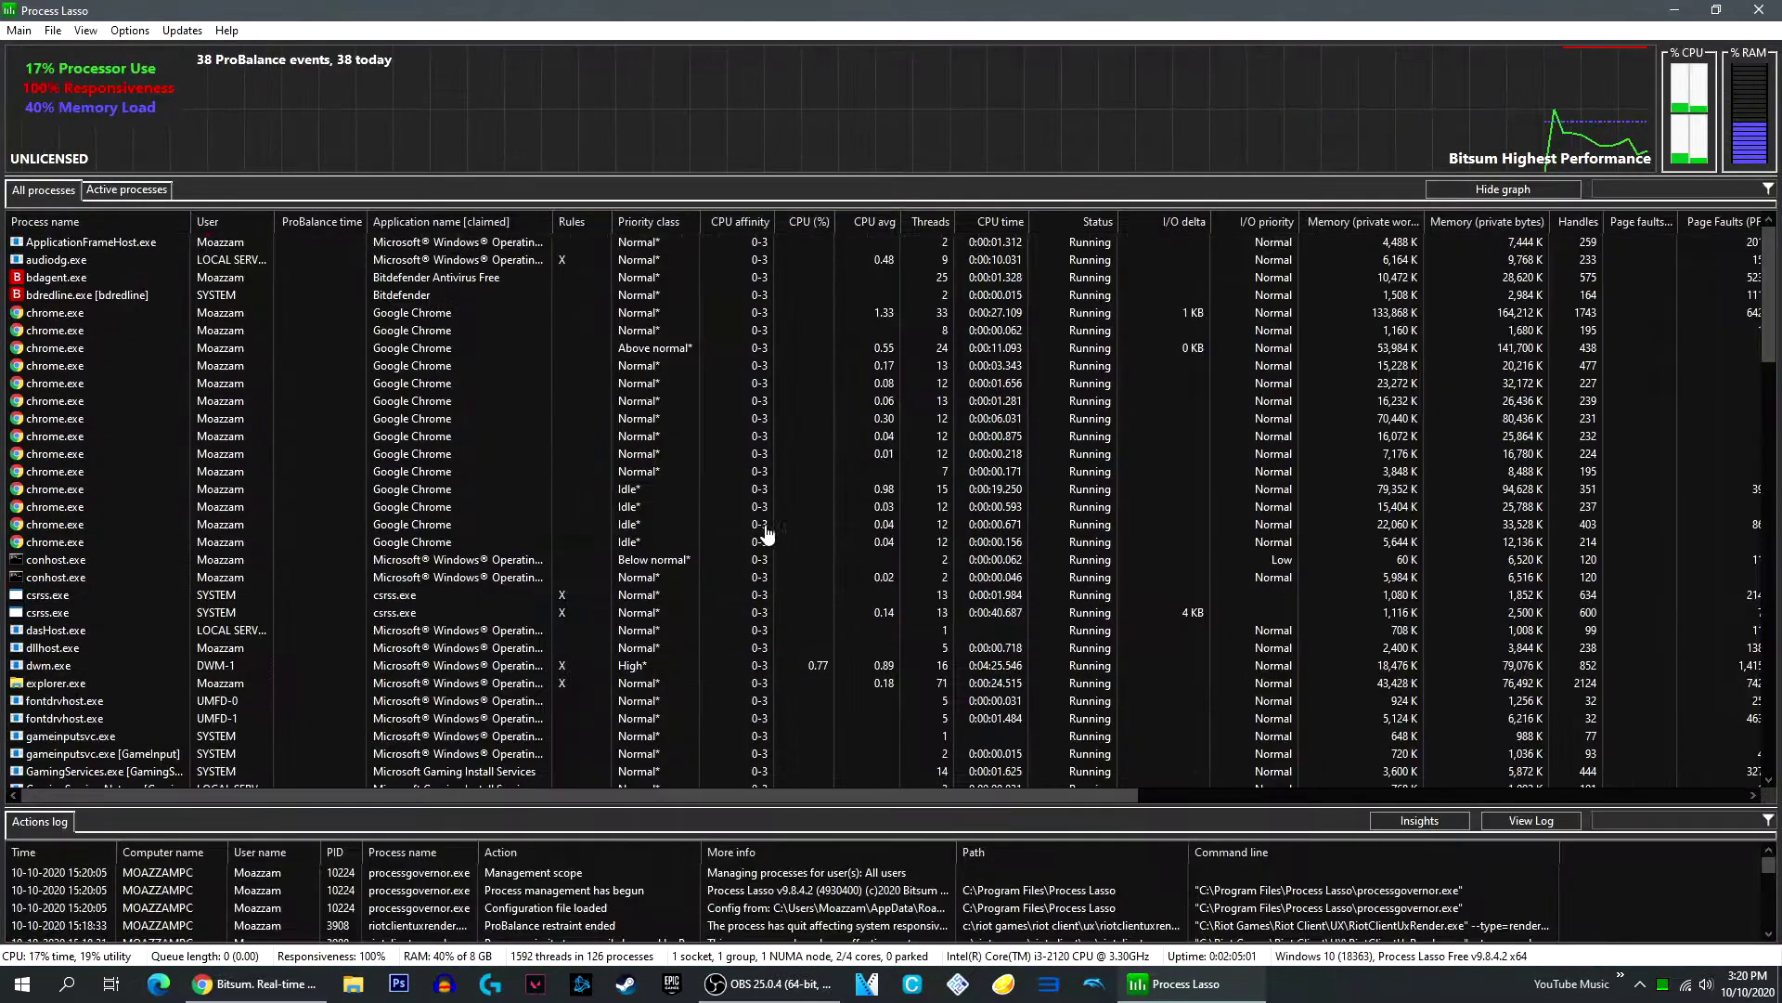
# Examine the process management options offered for one of the chrome.exe processes
pyautogui.rightClick(90, 327)
pyautogui.moveTo(141, 322)
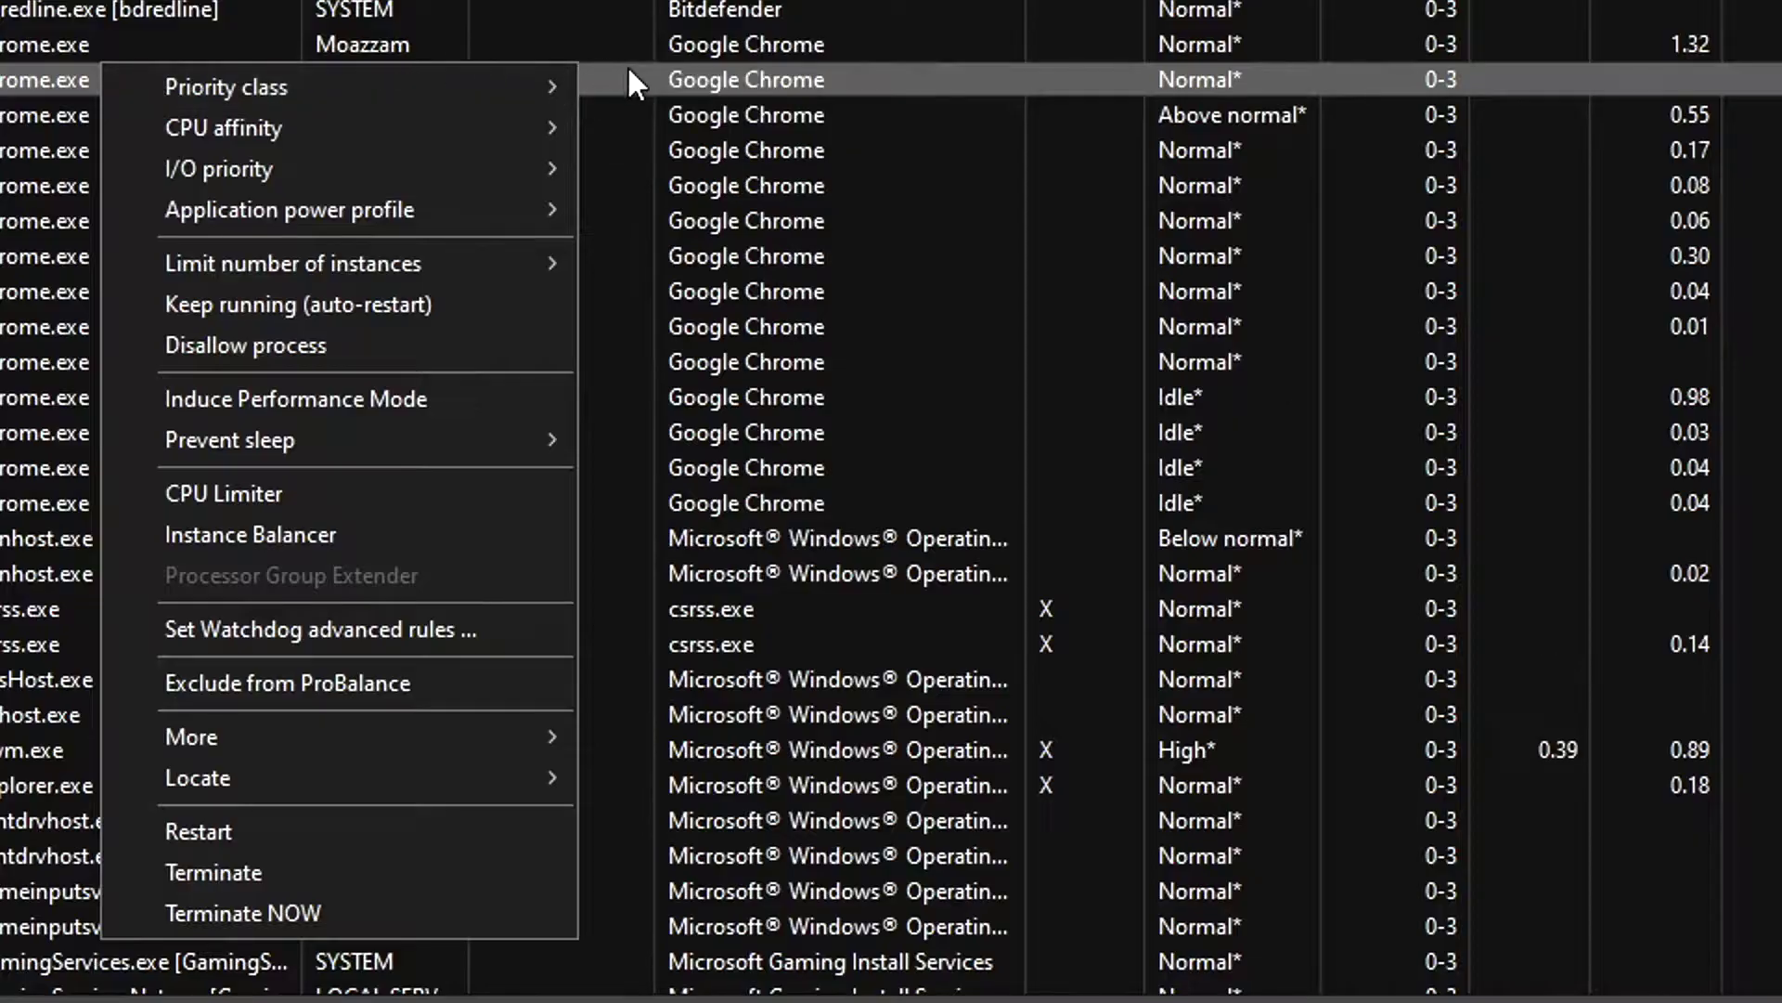
pyautogui.moveTo(749, 138)
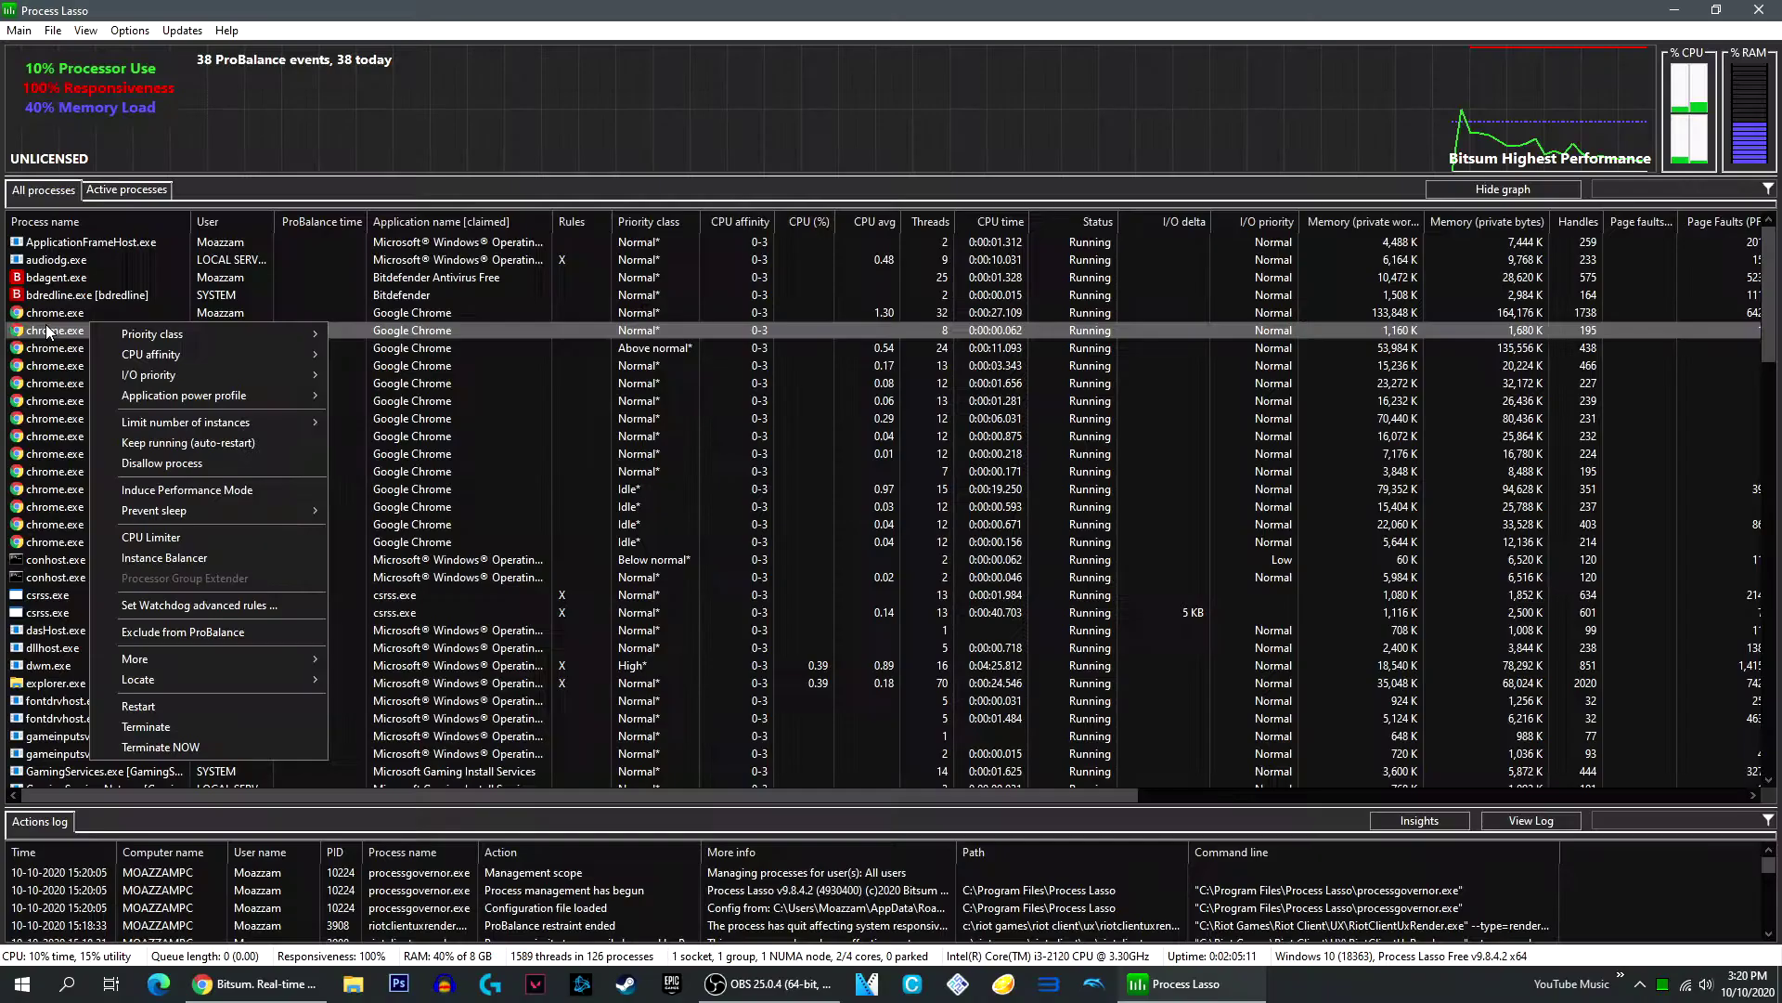
pyautogui.click(5, 79)
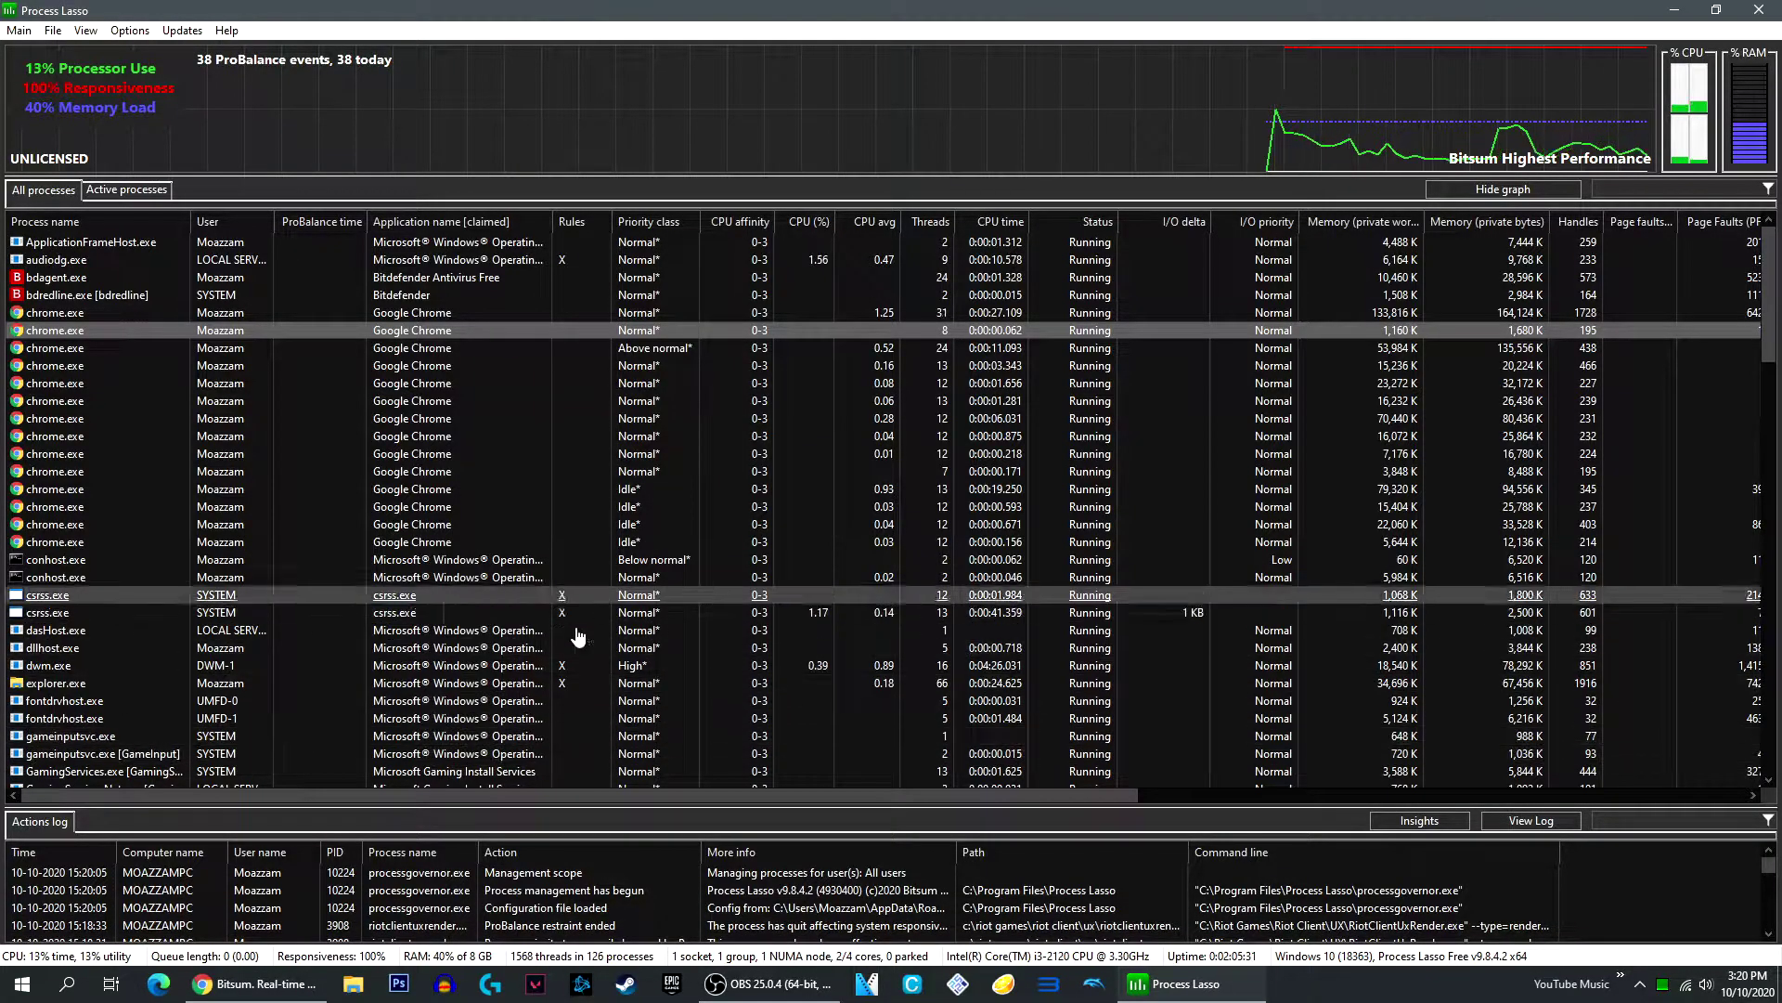
# Launch VALORANT and select its VALORANT-Win64-Shipping.exe entry in the process list
pyautogui.click(535, 982)
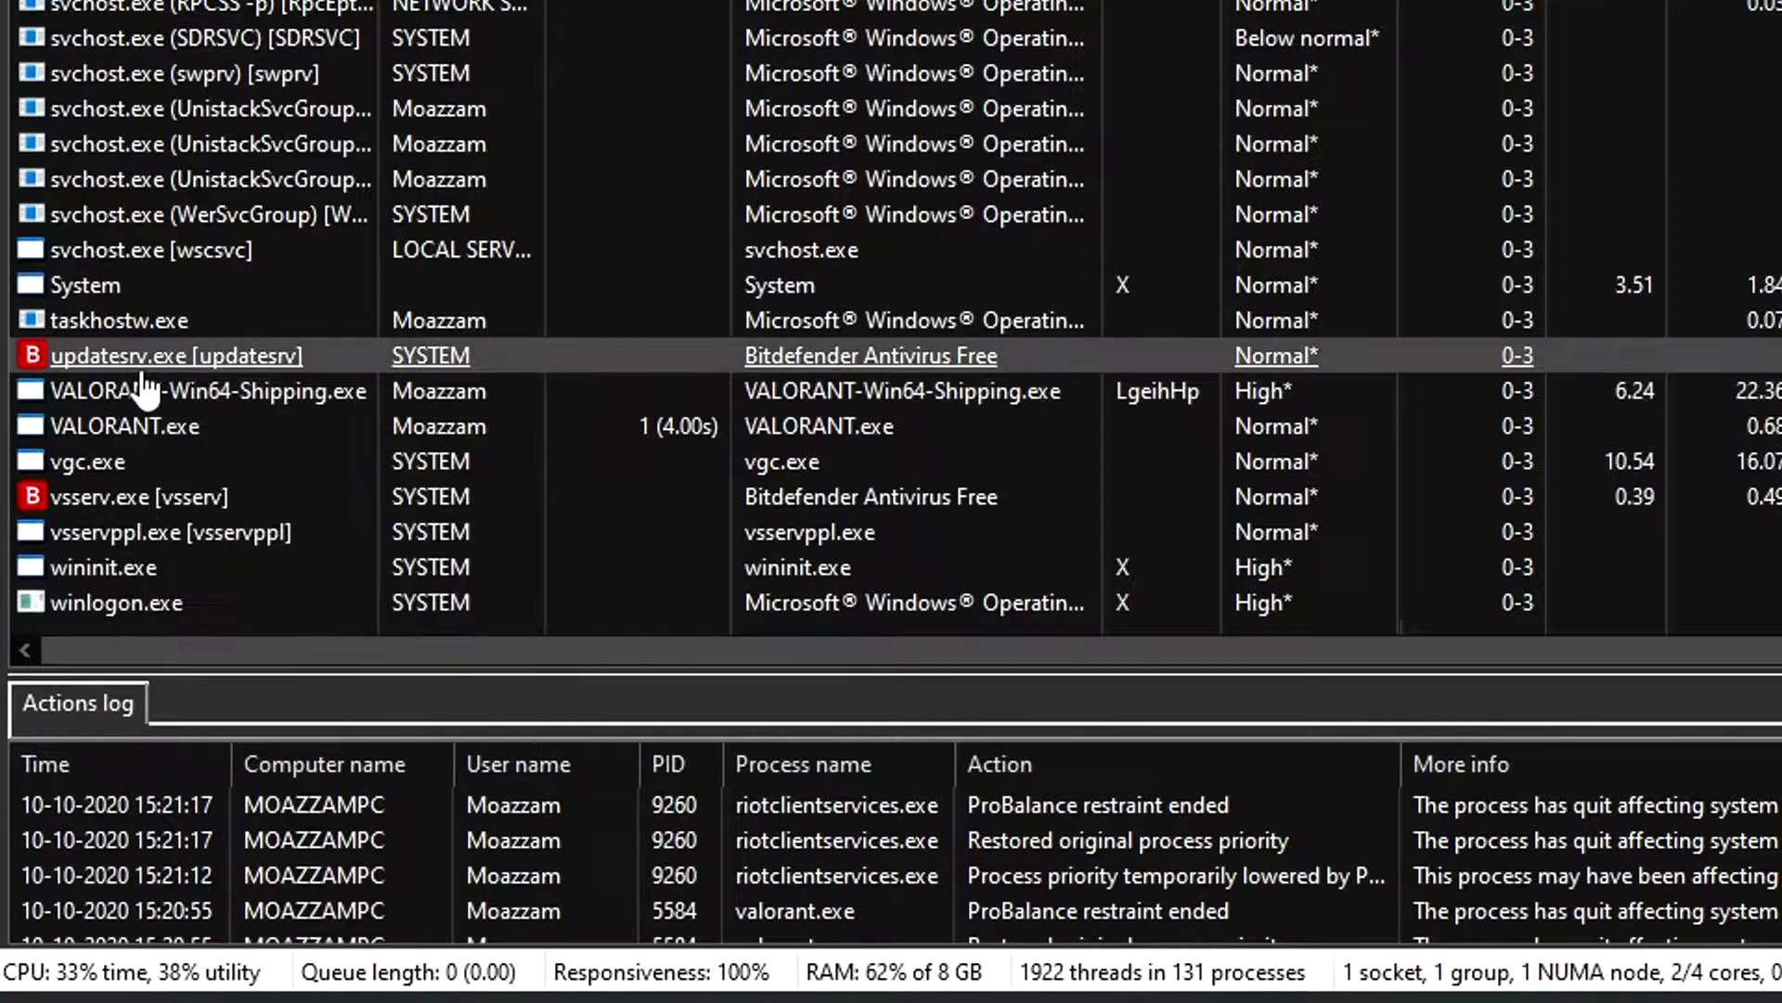
pyautogui.rightClick(186, 397)
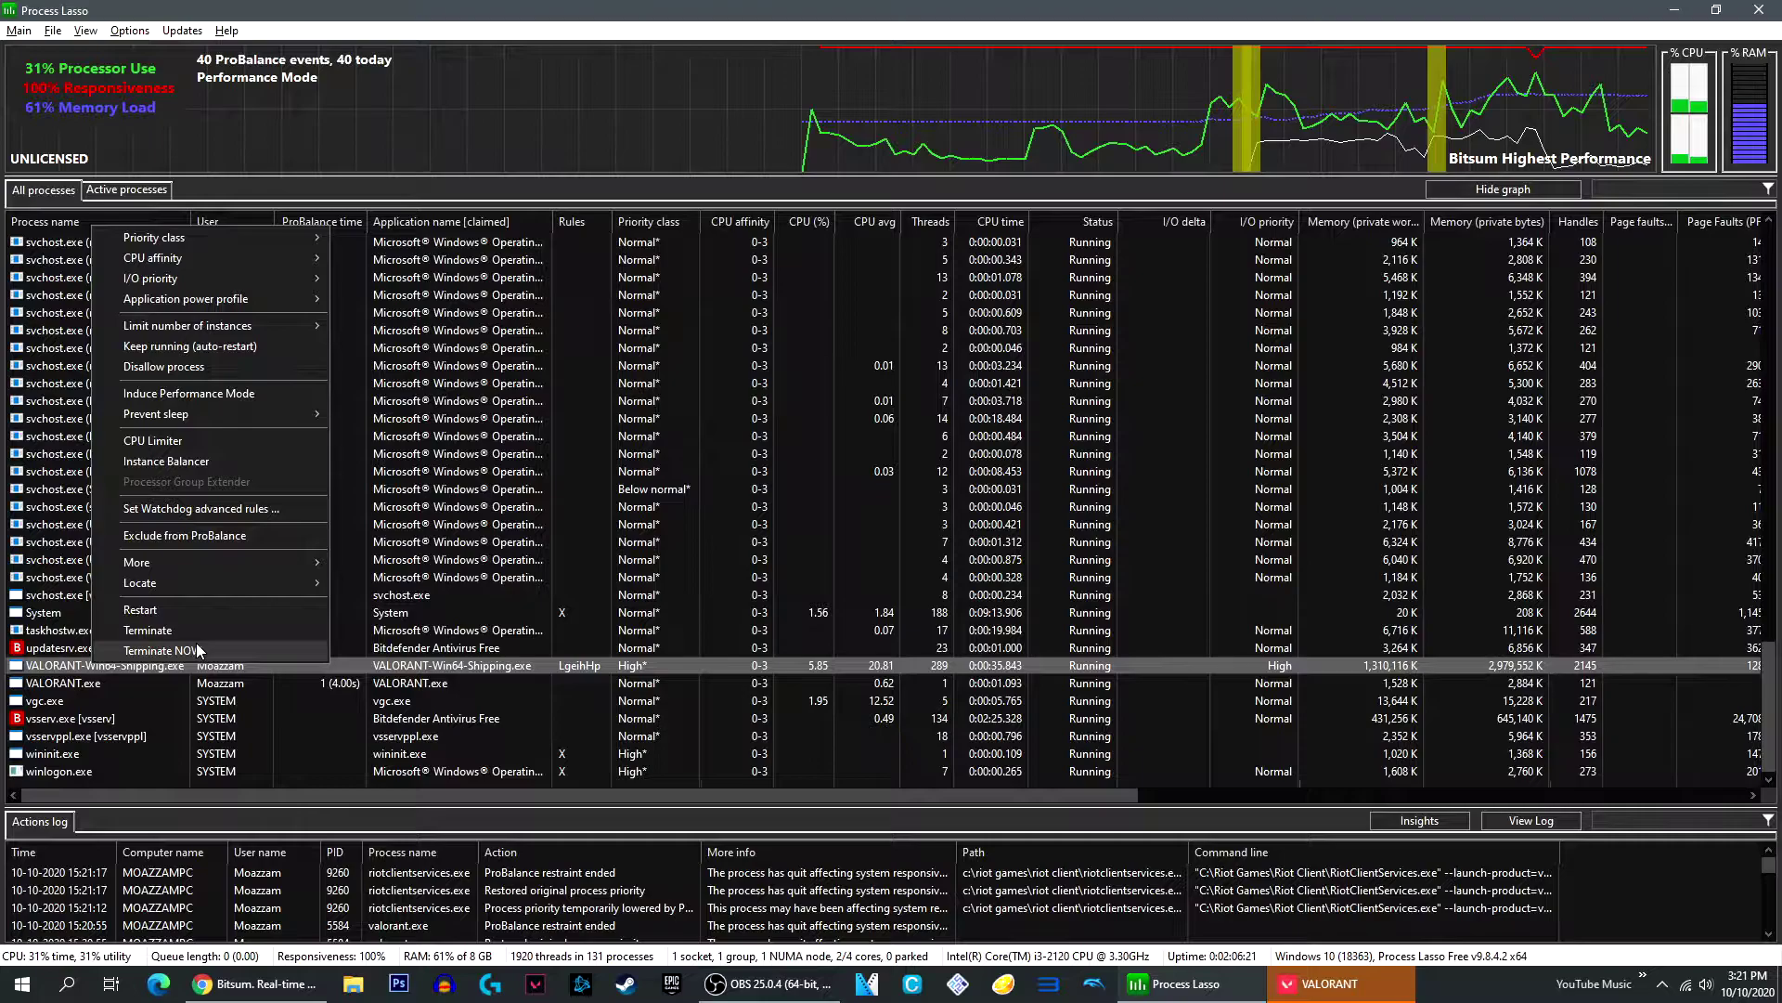
pyautogui.click(88, 667)
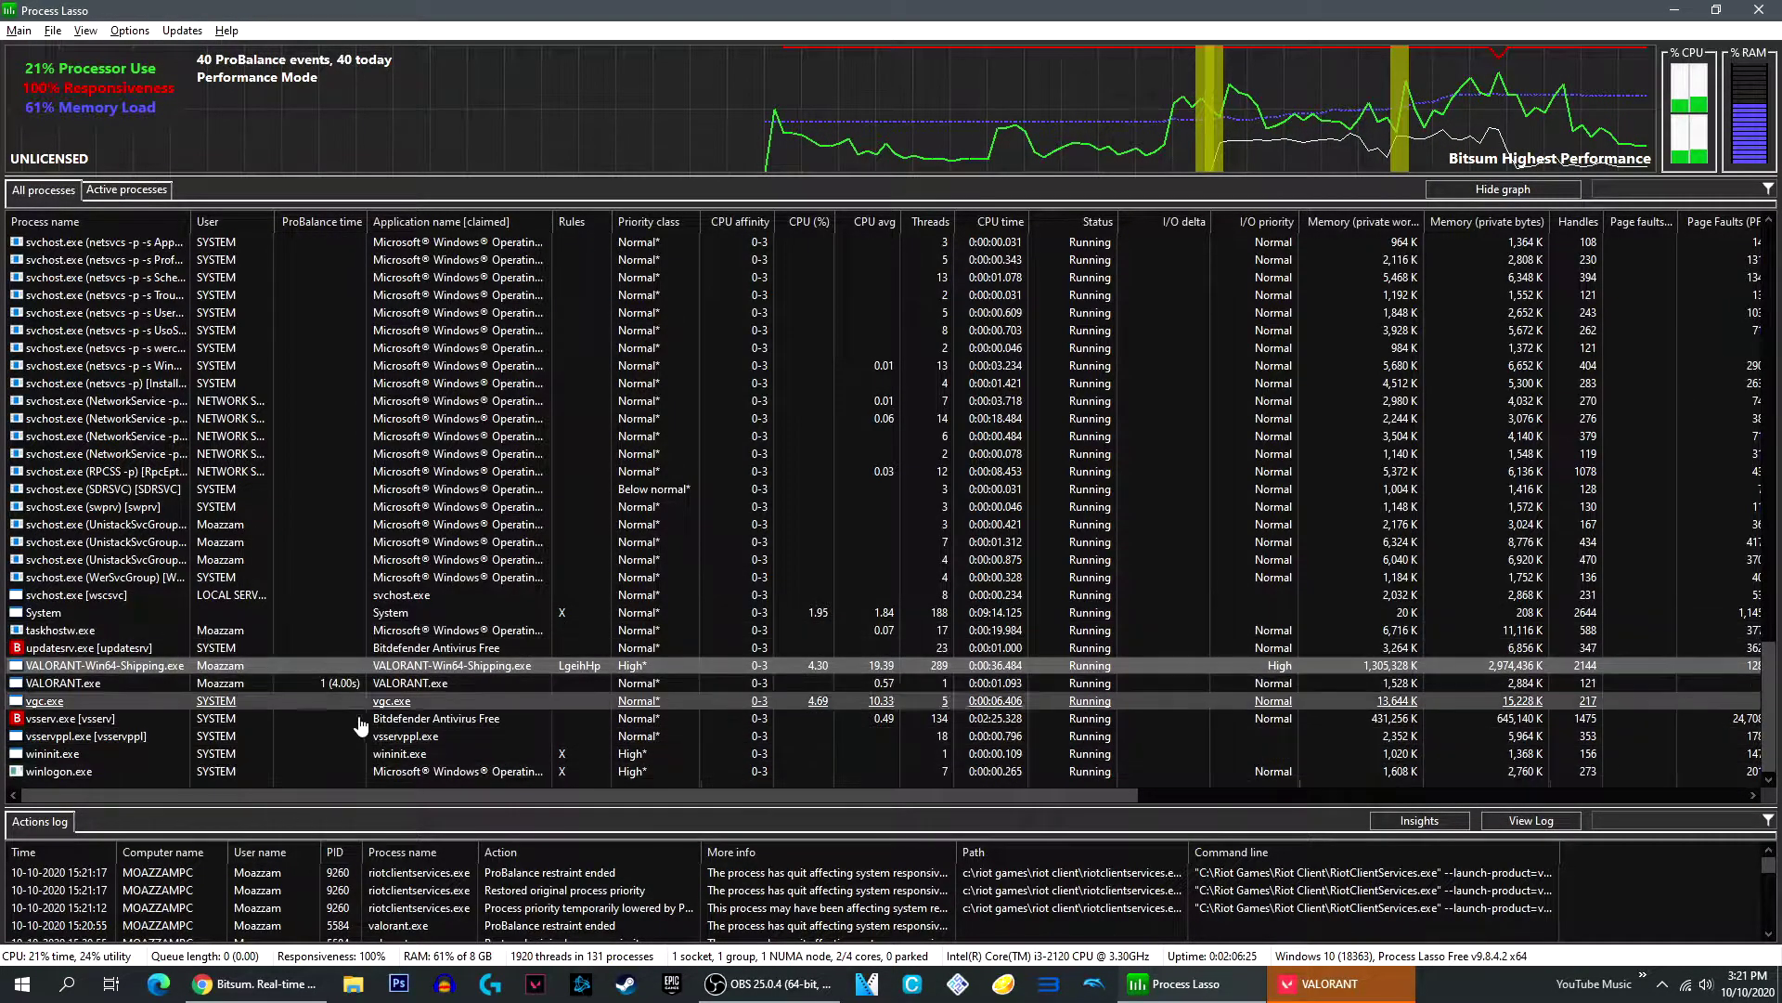
# Review the global ProBalance, SmartTrim, IdleSaver and Performance Mode settings, and return to the VALORANT-Win64-Shipping.exe entry
pyautogui.click(11, 30)
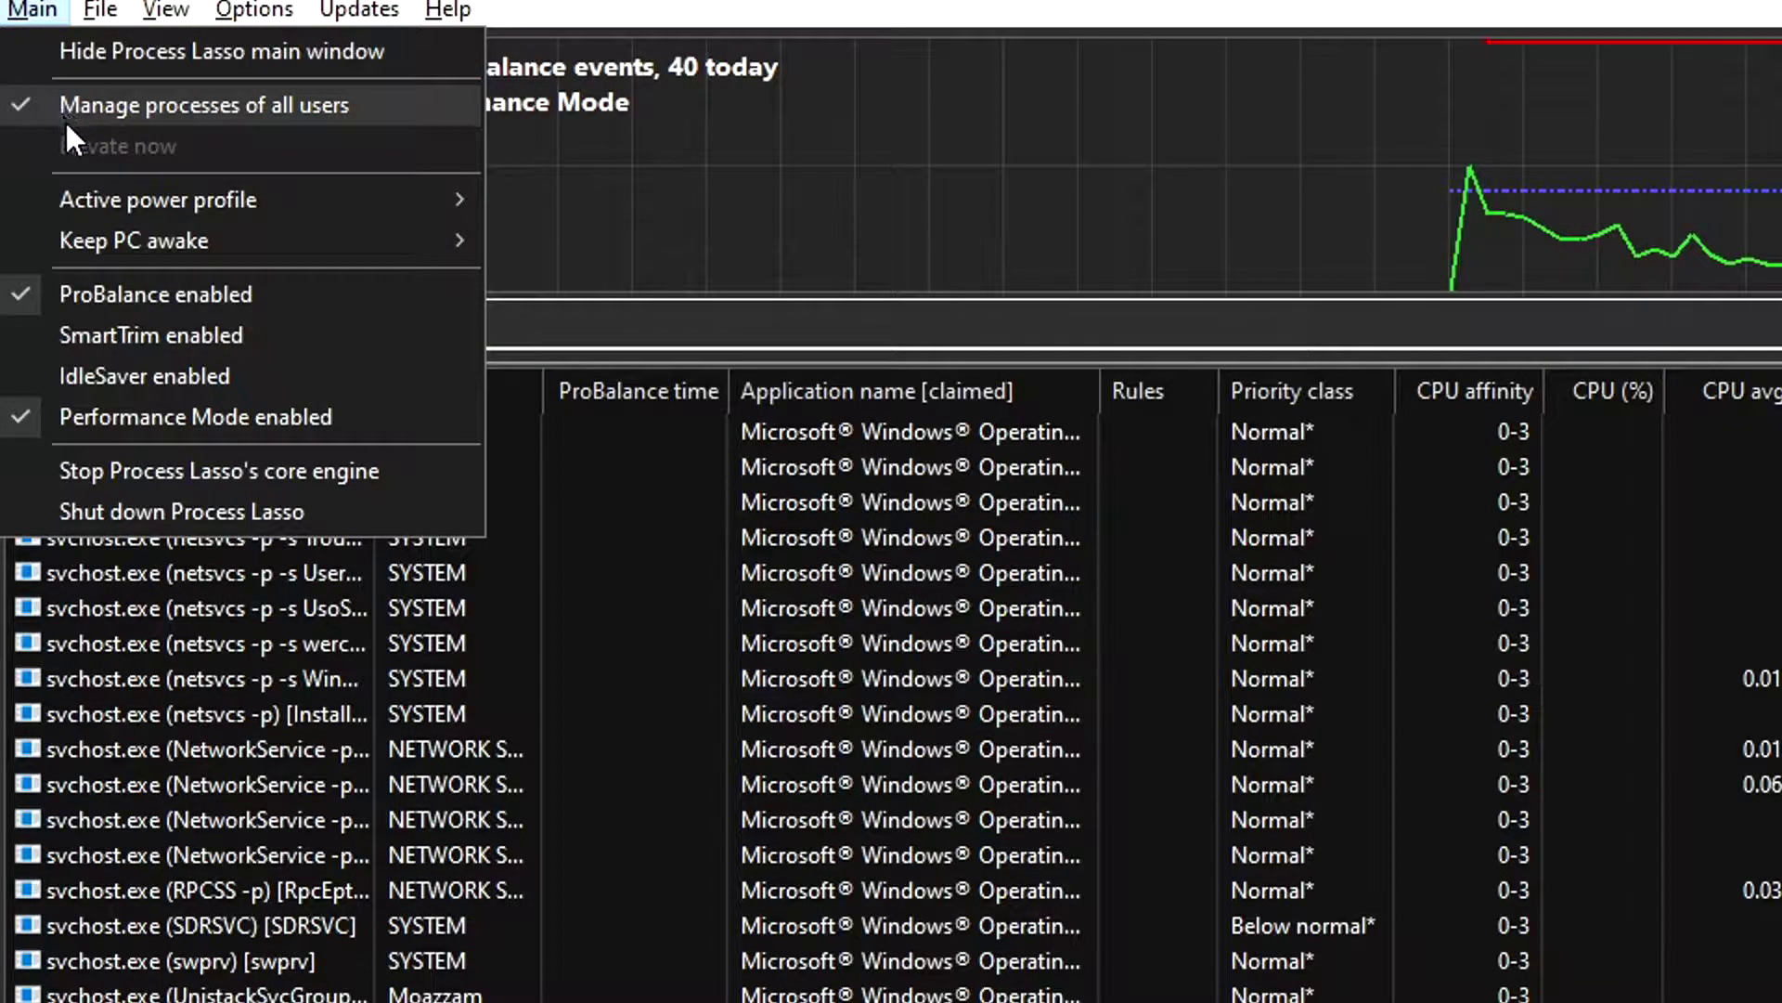
pyautogui.moveTo(104, 193)
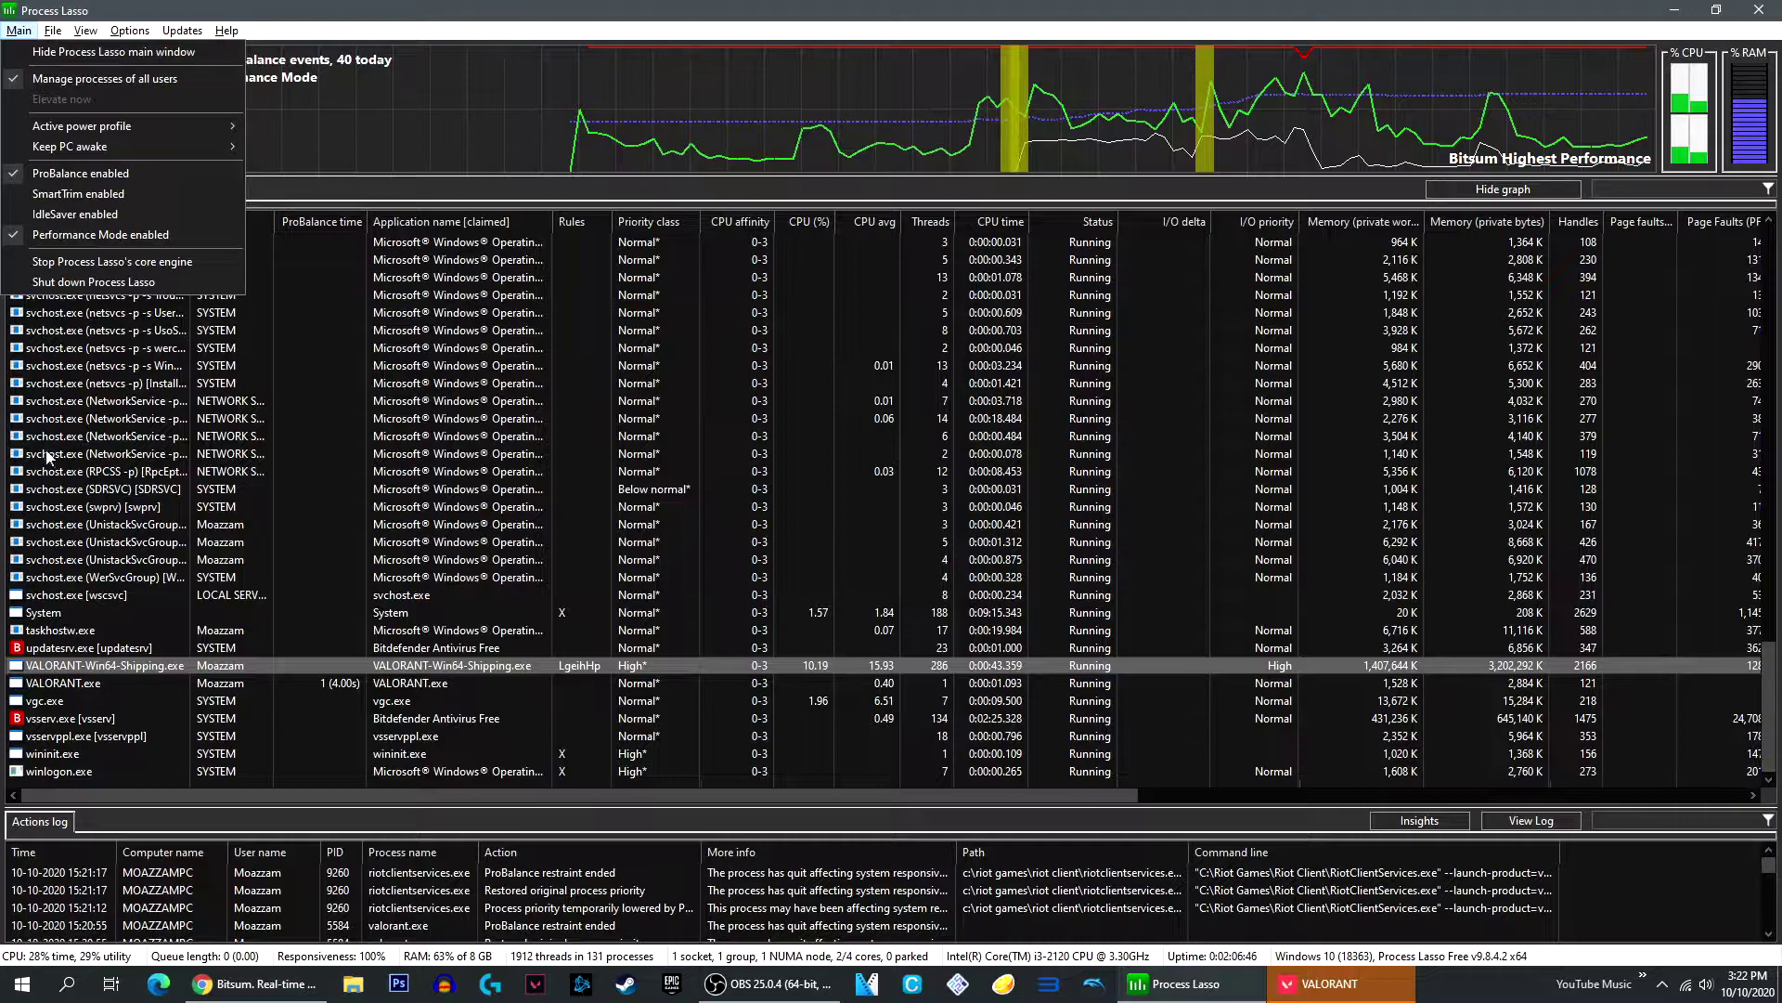
pyautogui.click(178, 668)
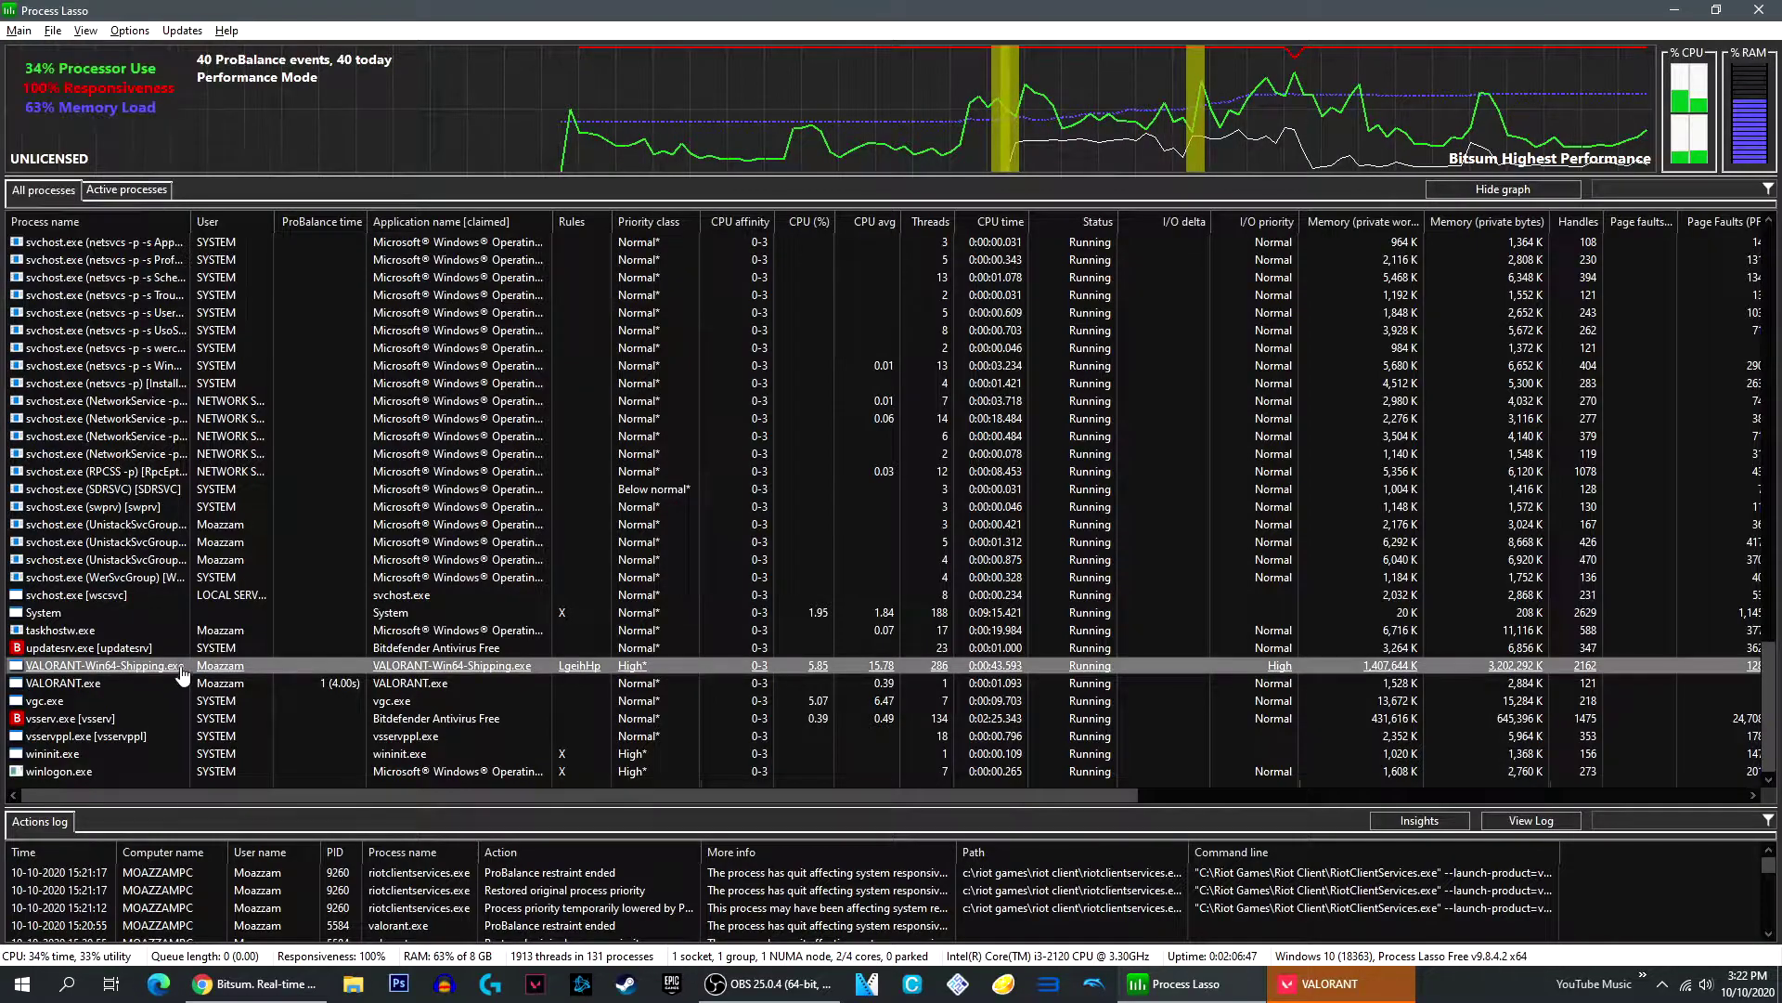
# Check the permanent CPU priority class and I/O priority options for VALORANT-Win64-Shipping.exe
pyautogui.rightClick(221, 681)
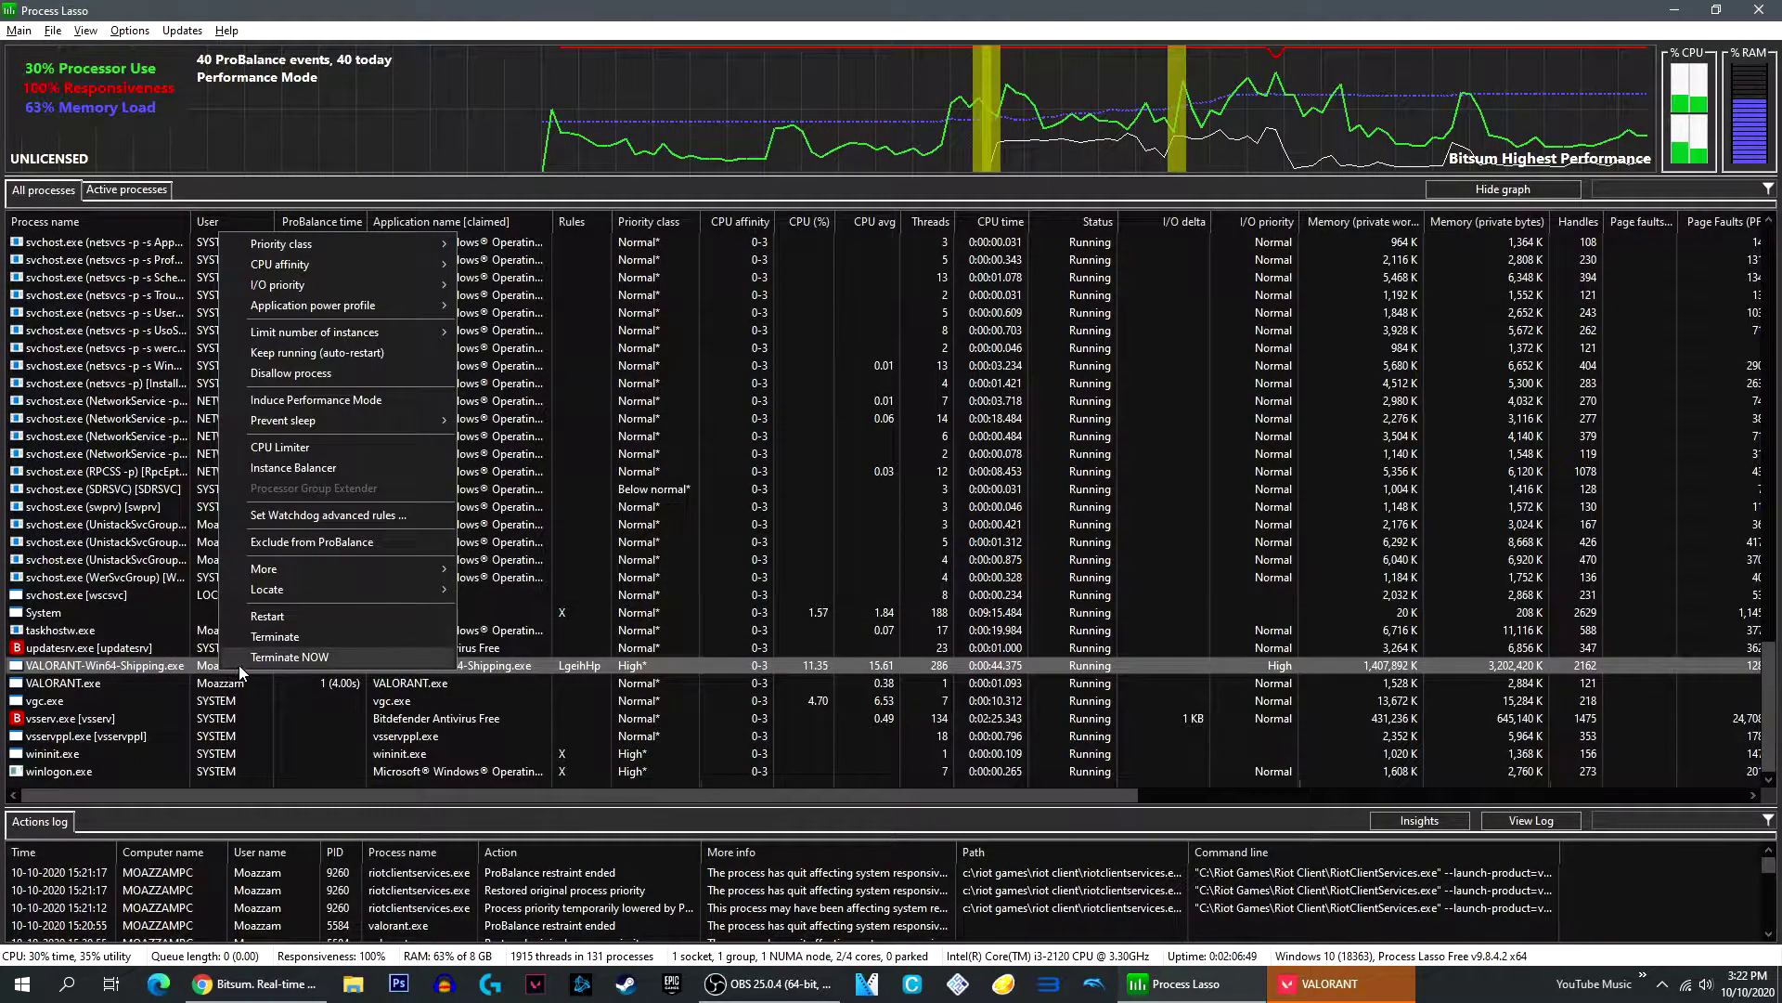
pyautogui.moveTo(341, 241)
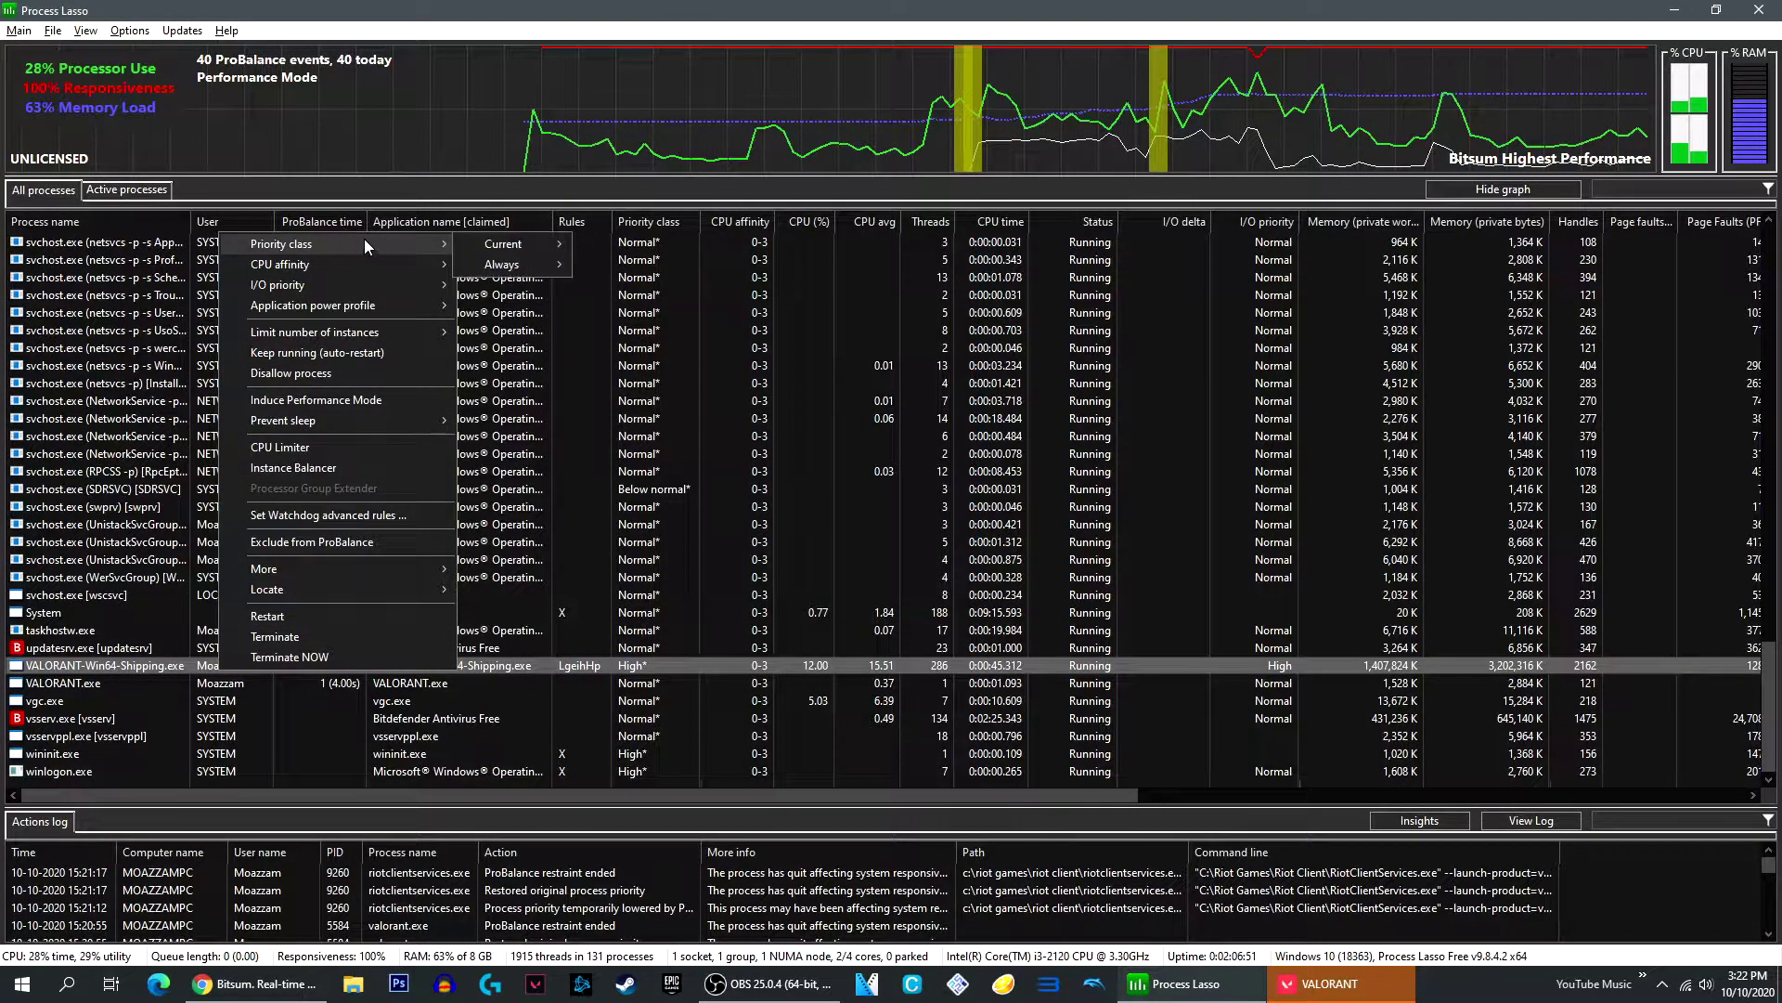
pyautogui.moveTo(532, 264)
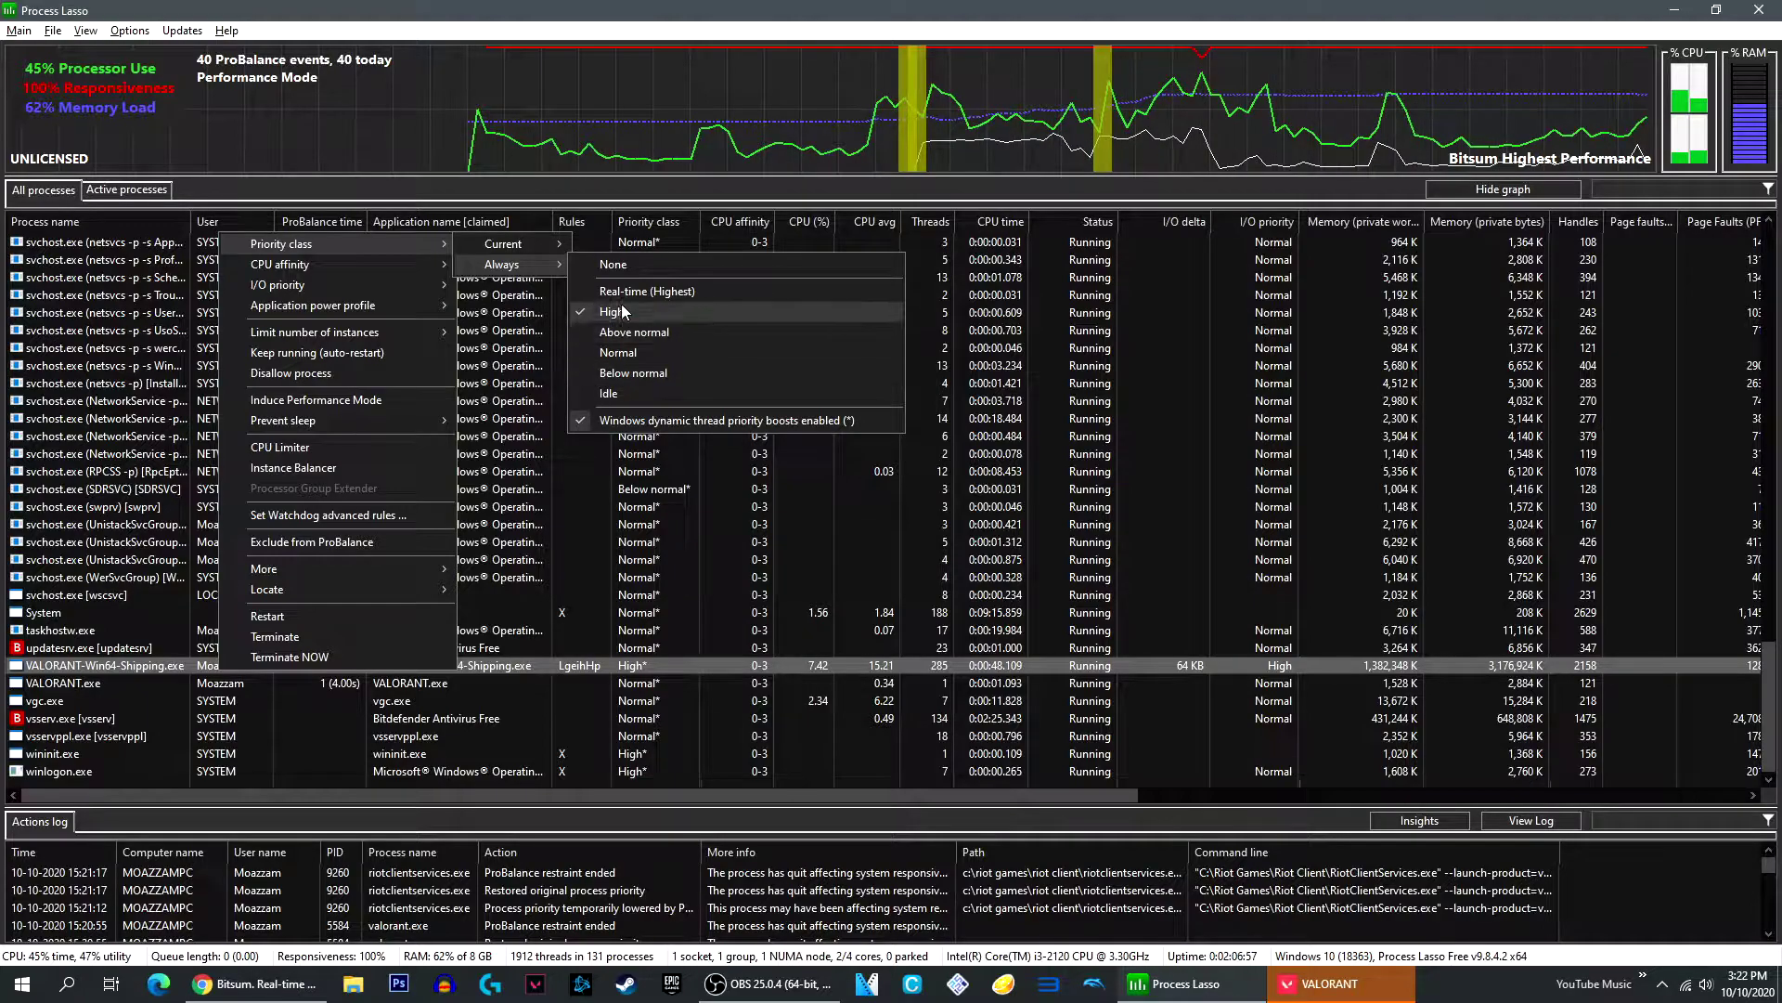
pyautogui.moveTo(383, 284)
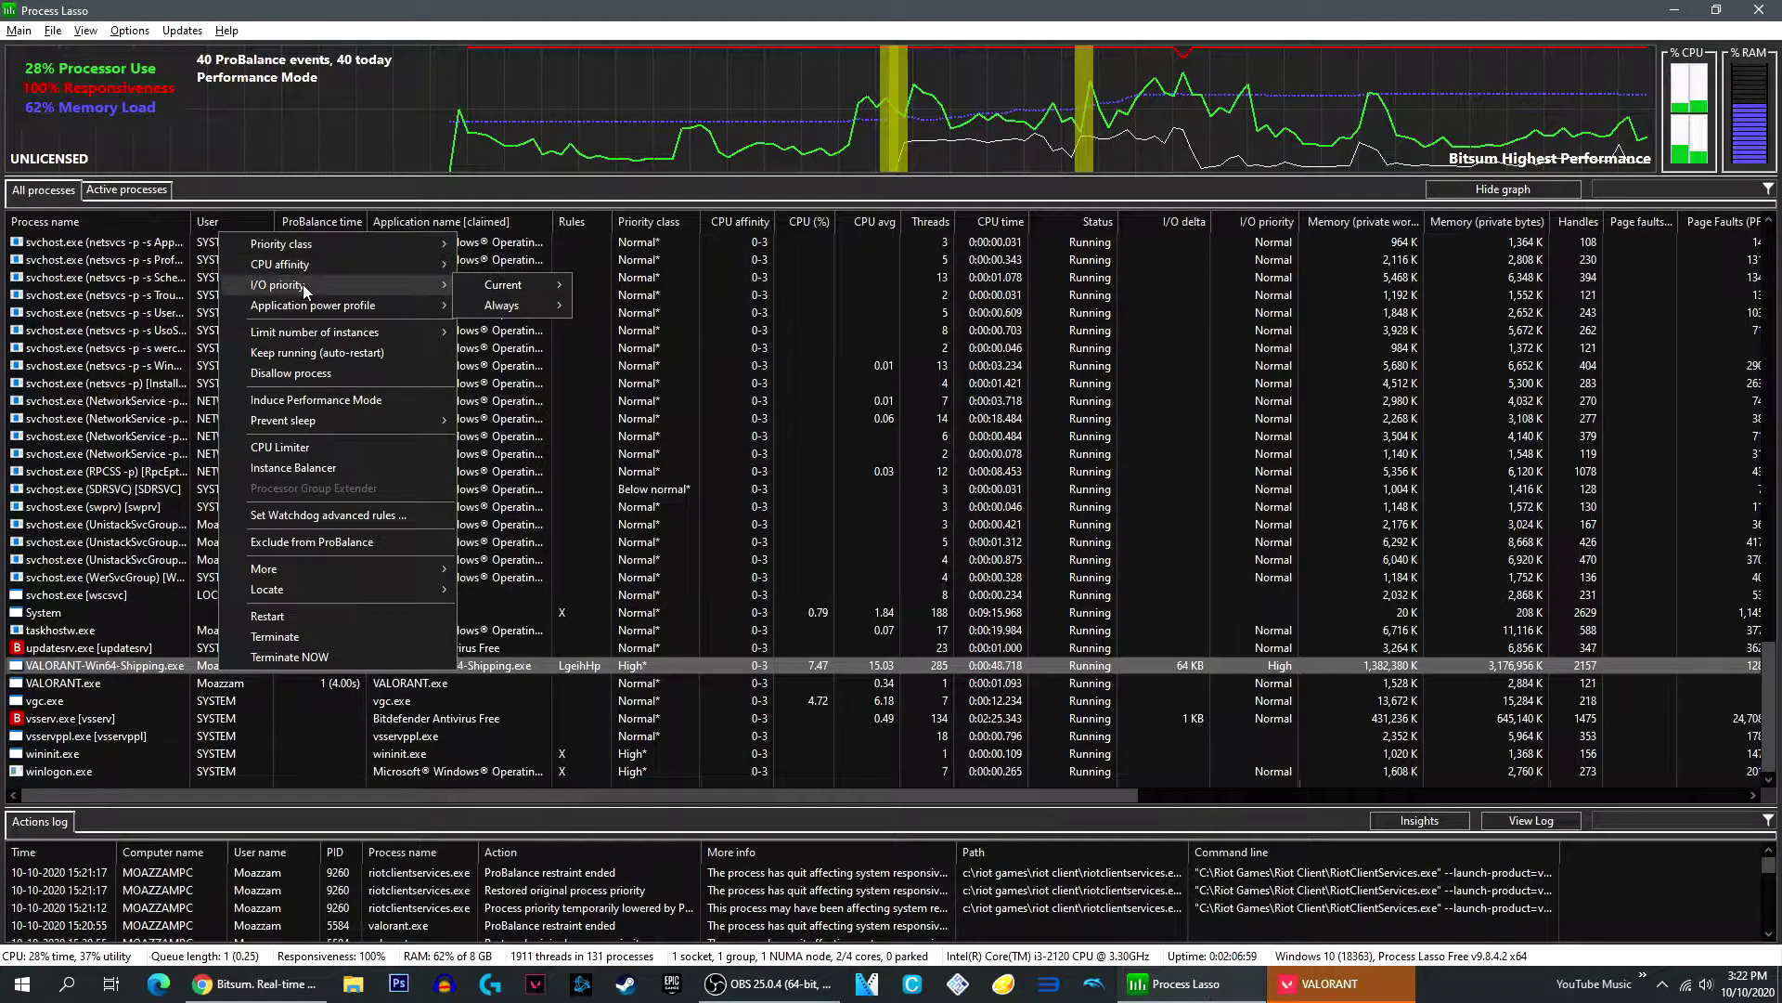
pyautogui.moveTo(488, 305)
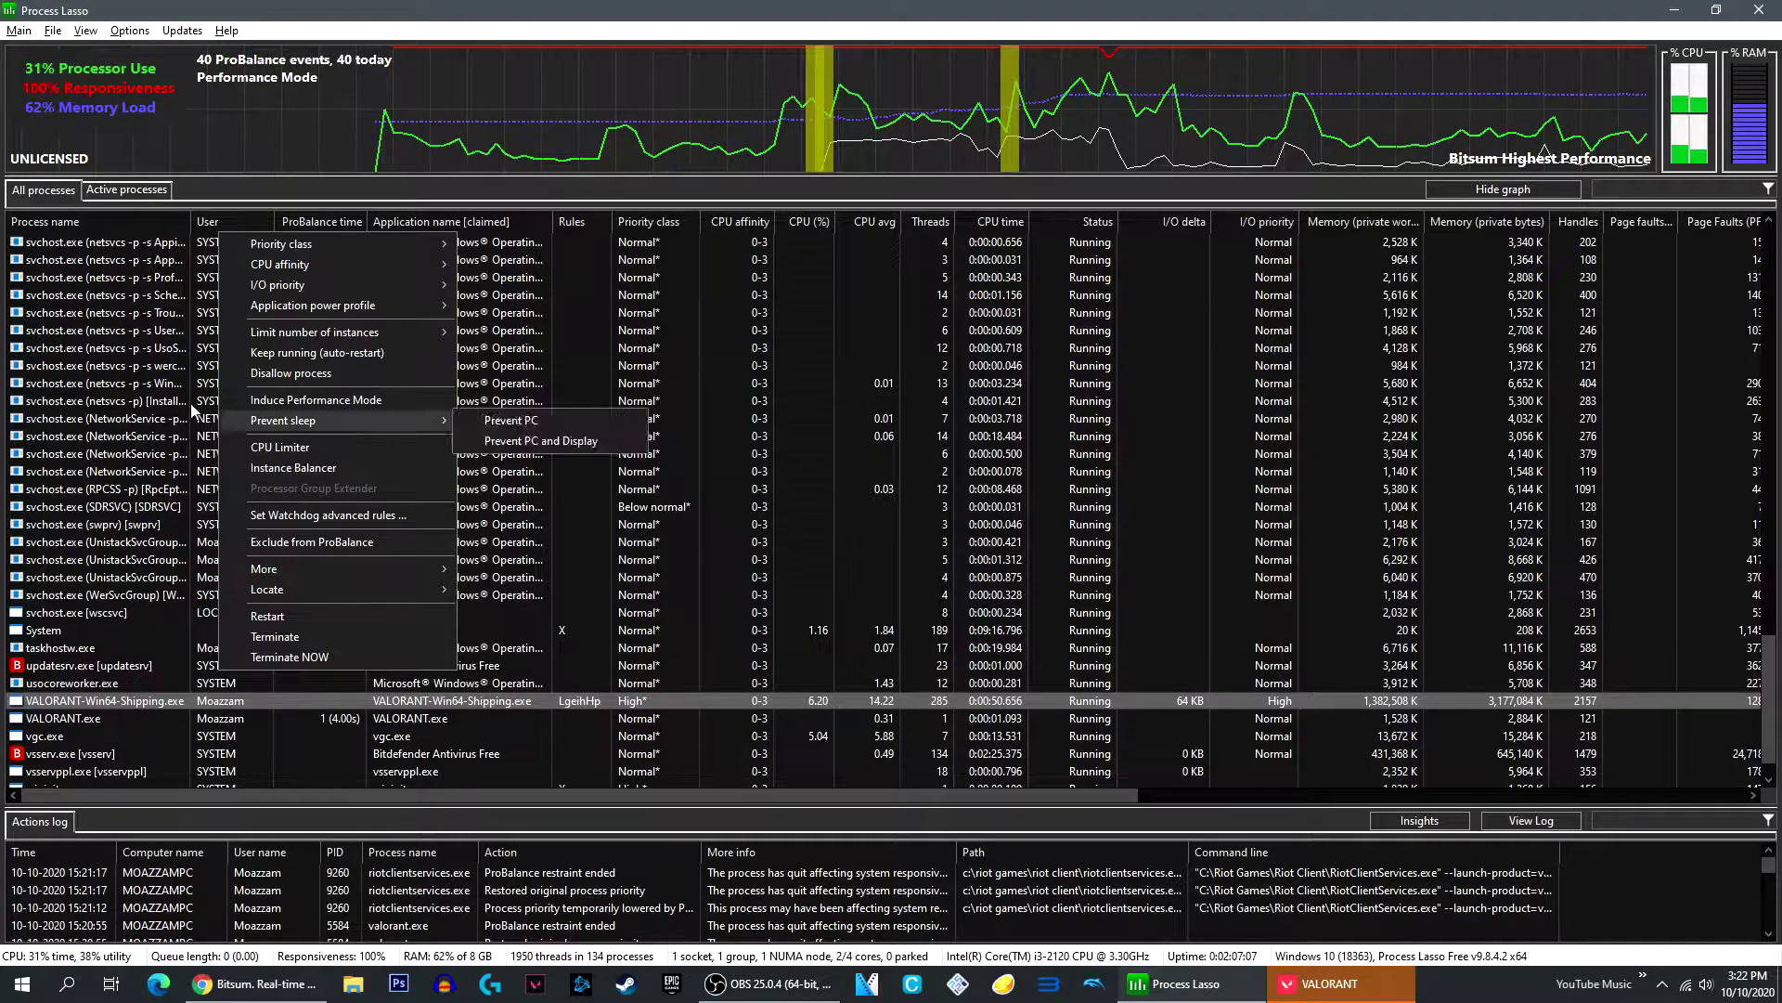
# Turn Induce Performance Mode off and back on for VALORANT-Win64-Shipping.exe, acknowledging both notices
pyautogui.click(336, 407)
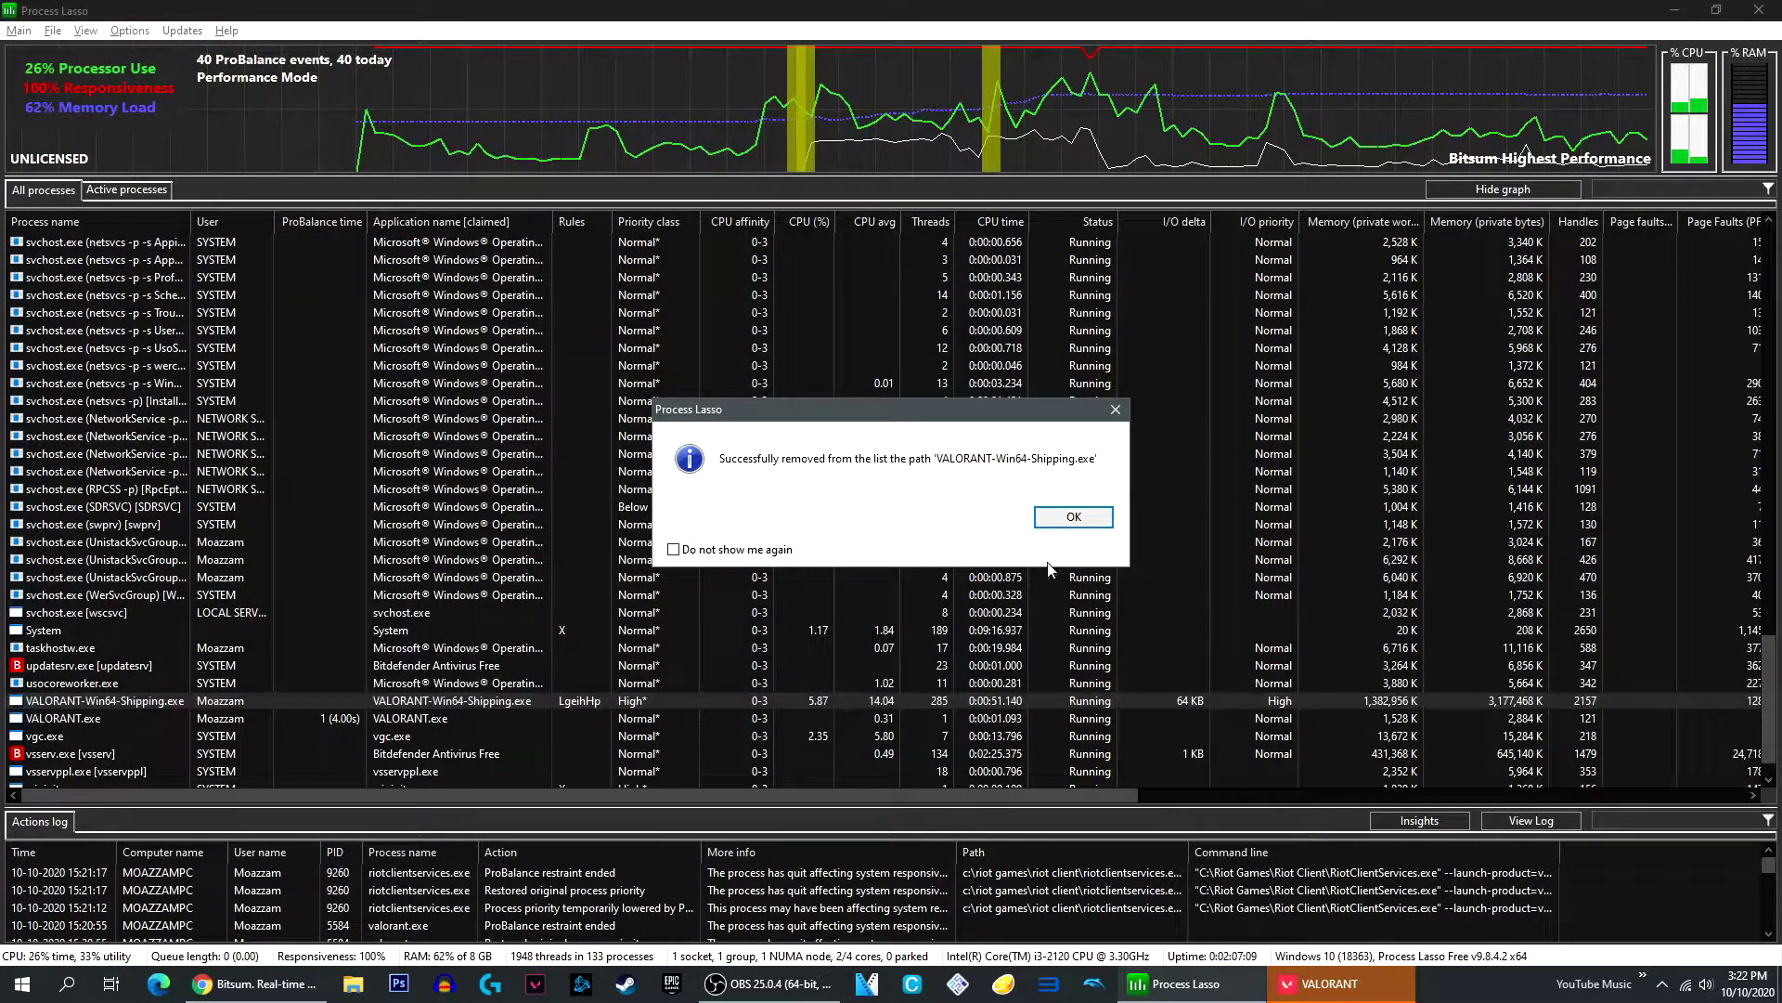
pyautogui.click(1077, 524)
pyautogui.rightClick(146, 702)
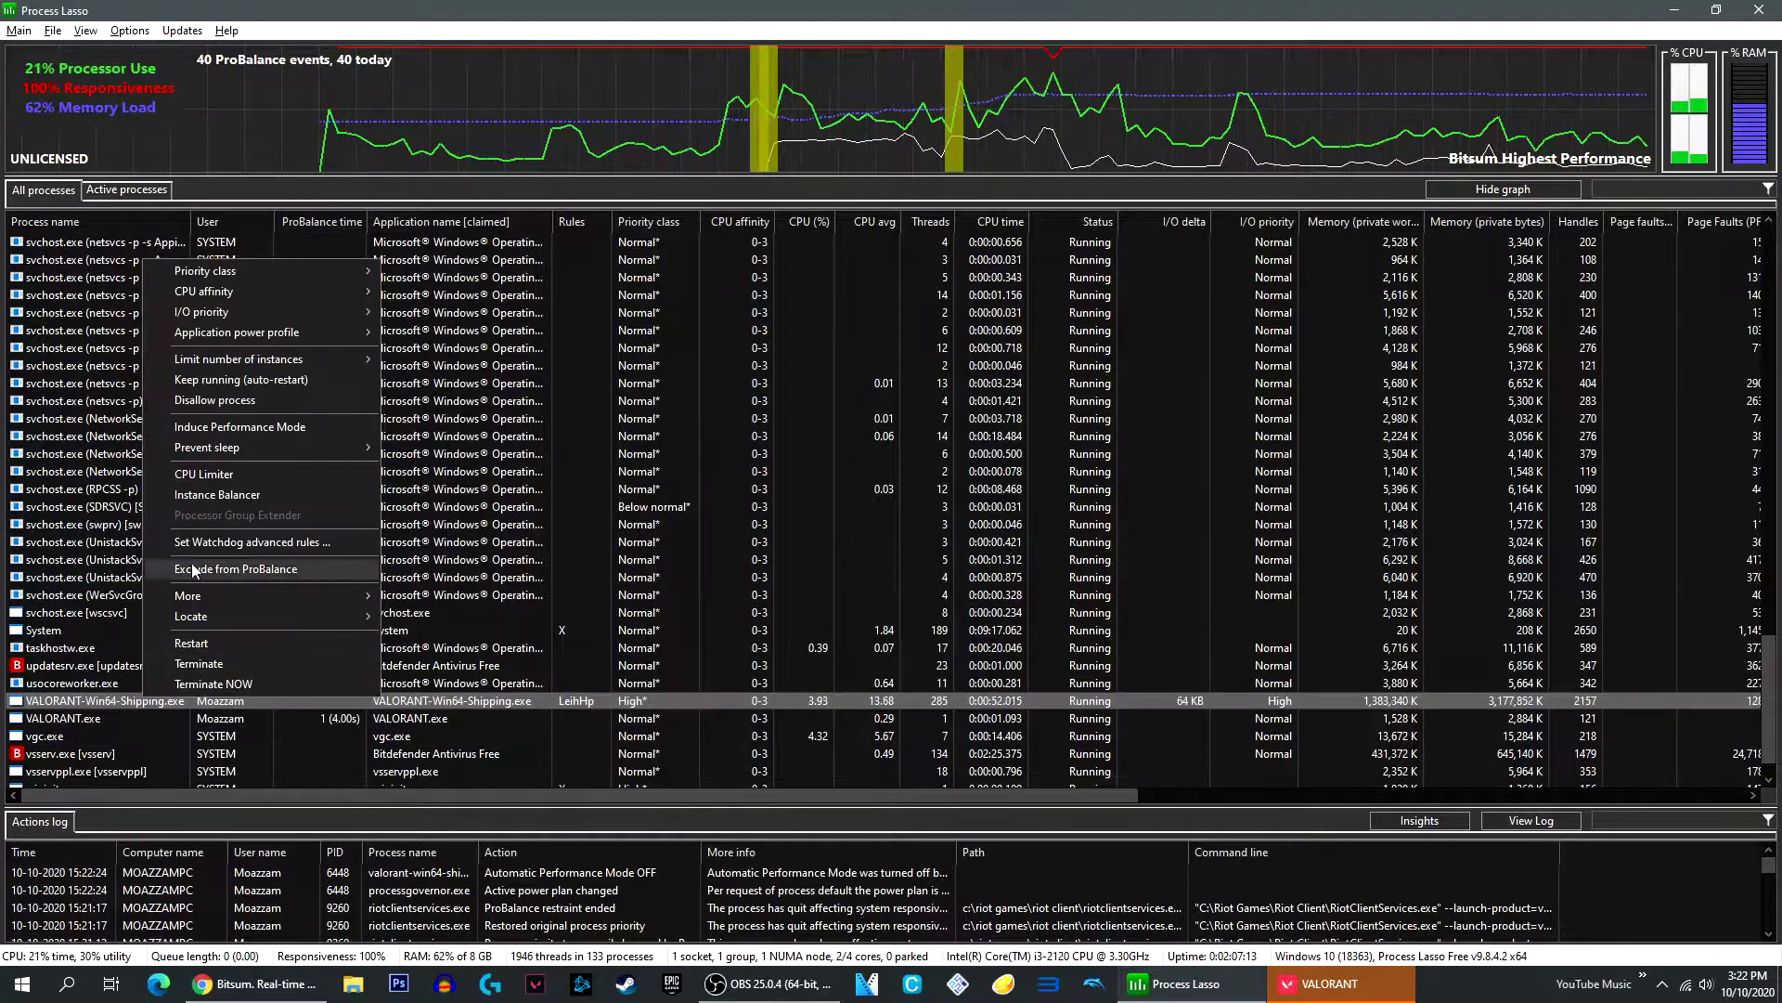
pyautogui.click(207, 427)
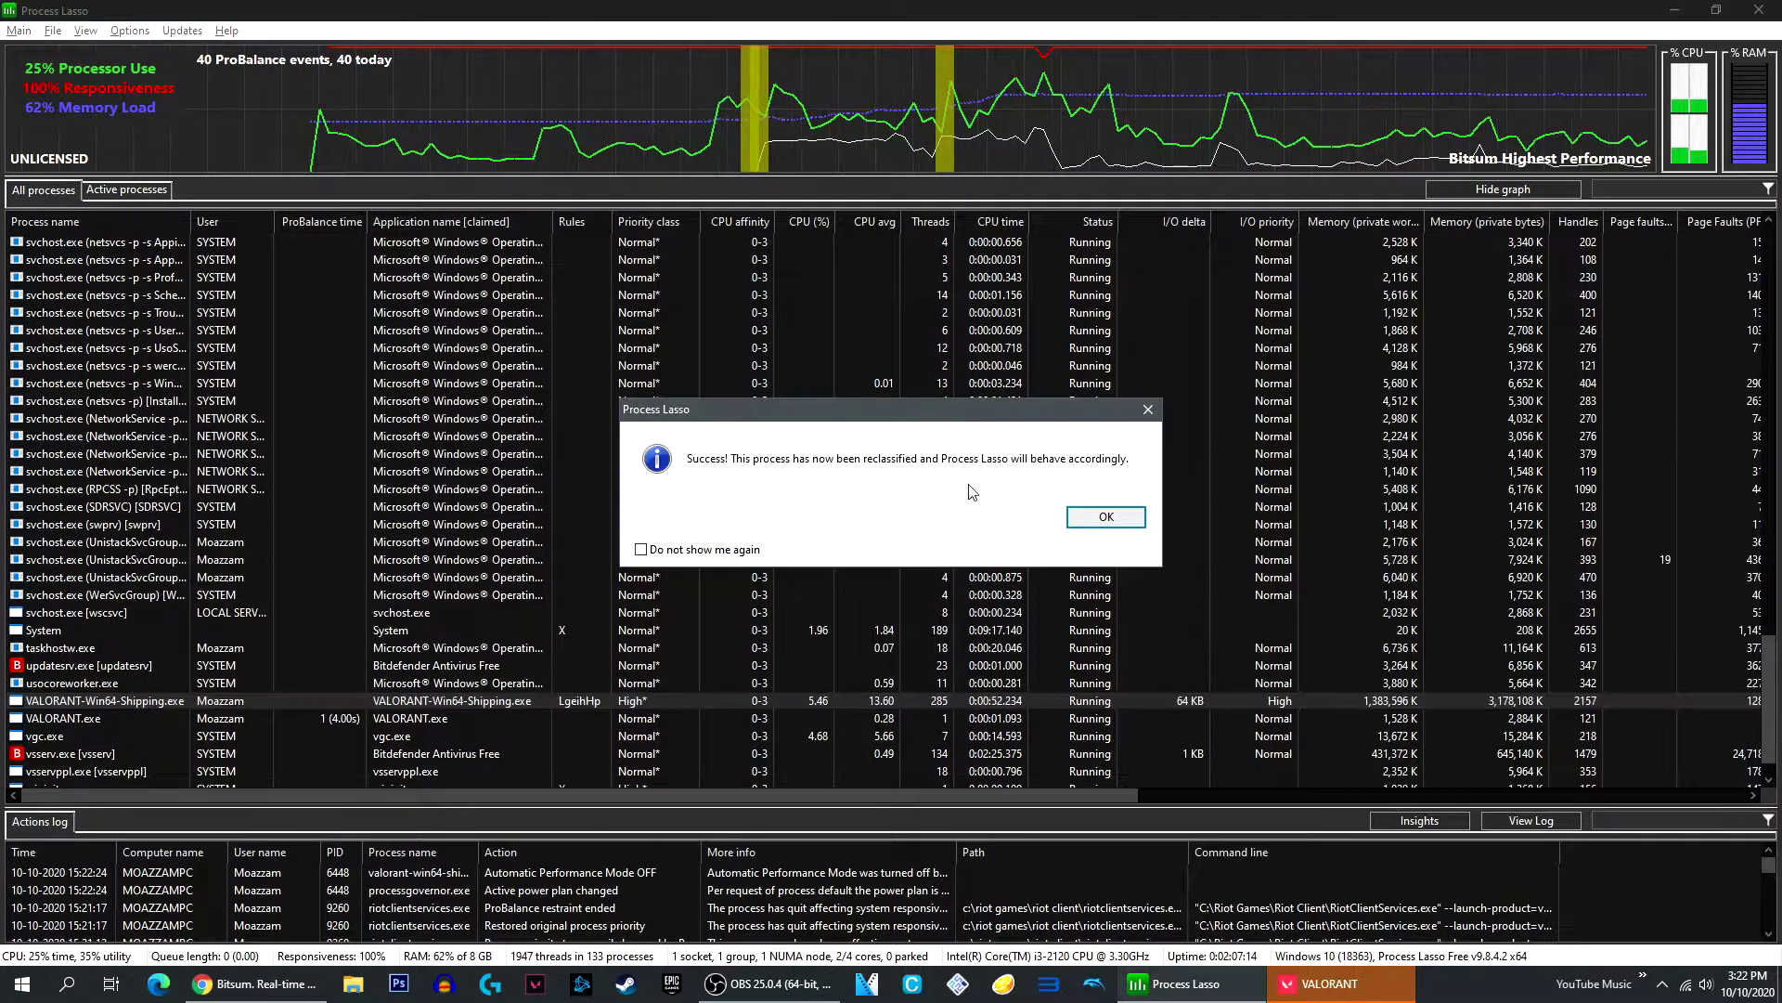
pyautogui.click(1106, 516)
# Review the CPU Limiter rule for VALORANT-Win64-Shipping.exe and accept it as it is
pyautogui.rightClick(171, 702)
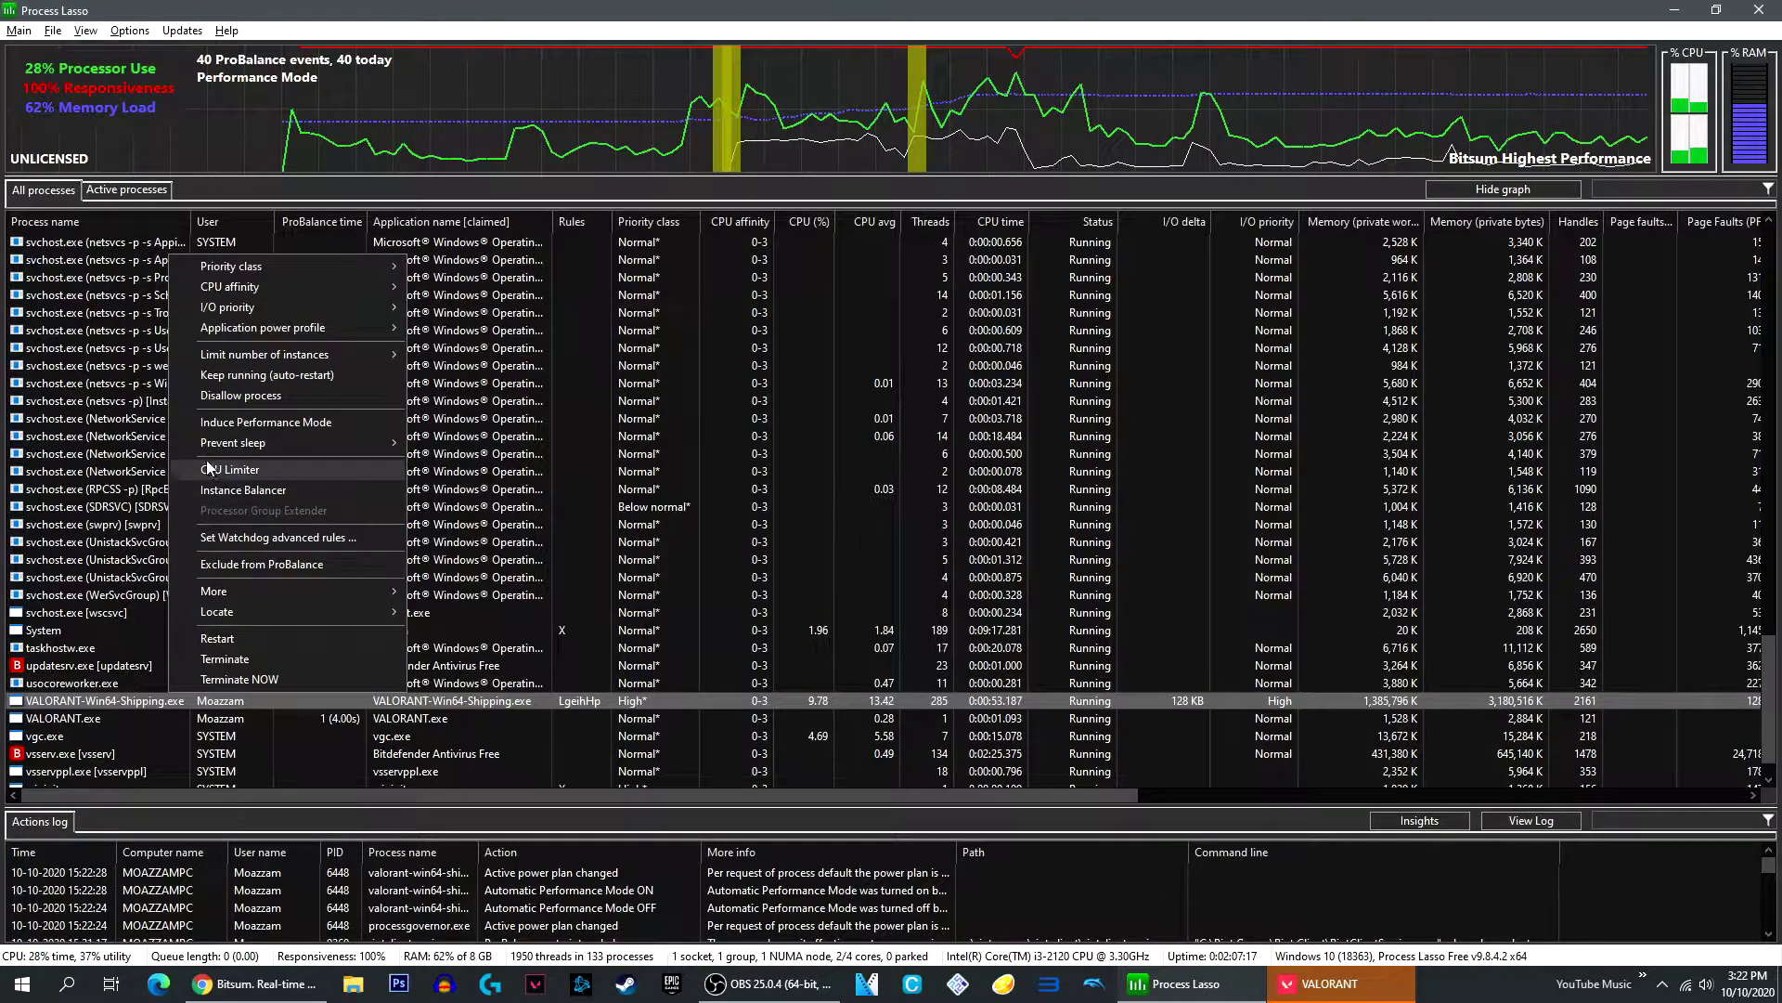
pyautogui.click(284, 469)
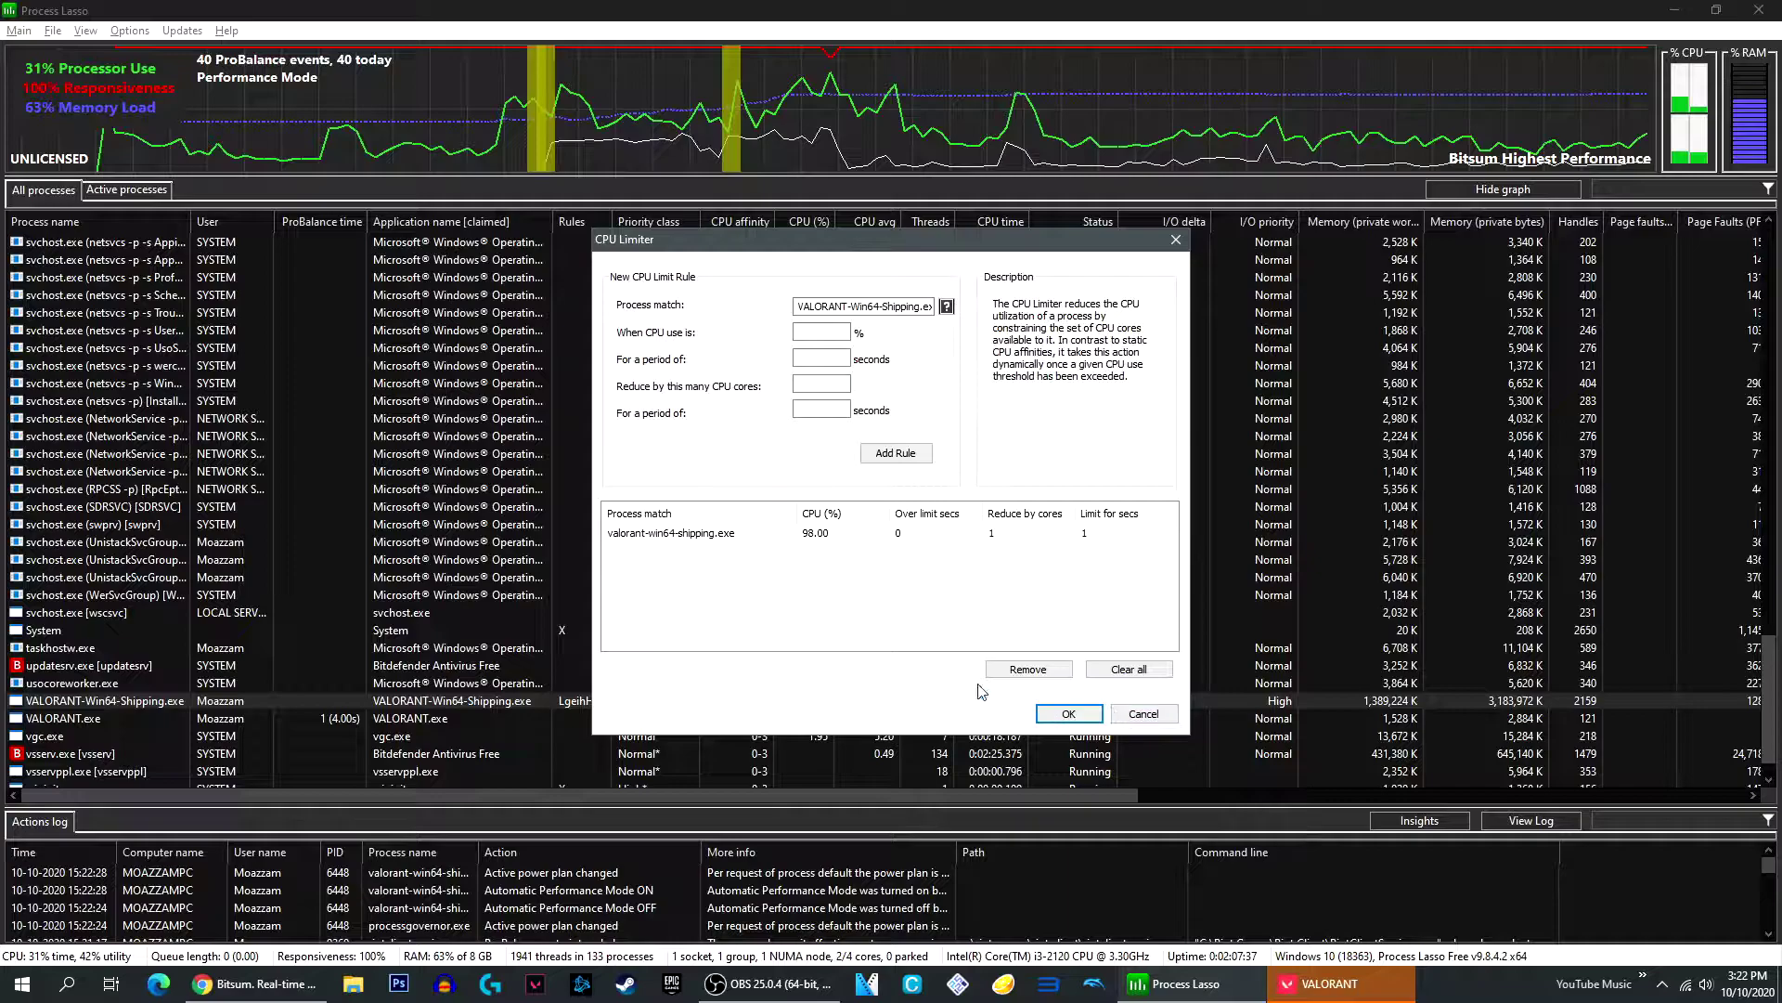
pyautogui.click(1069, 713)
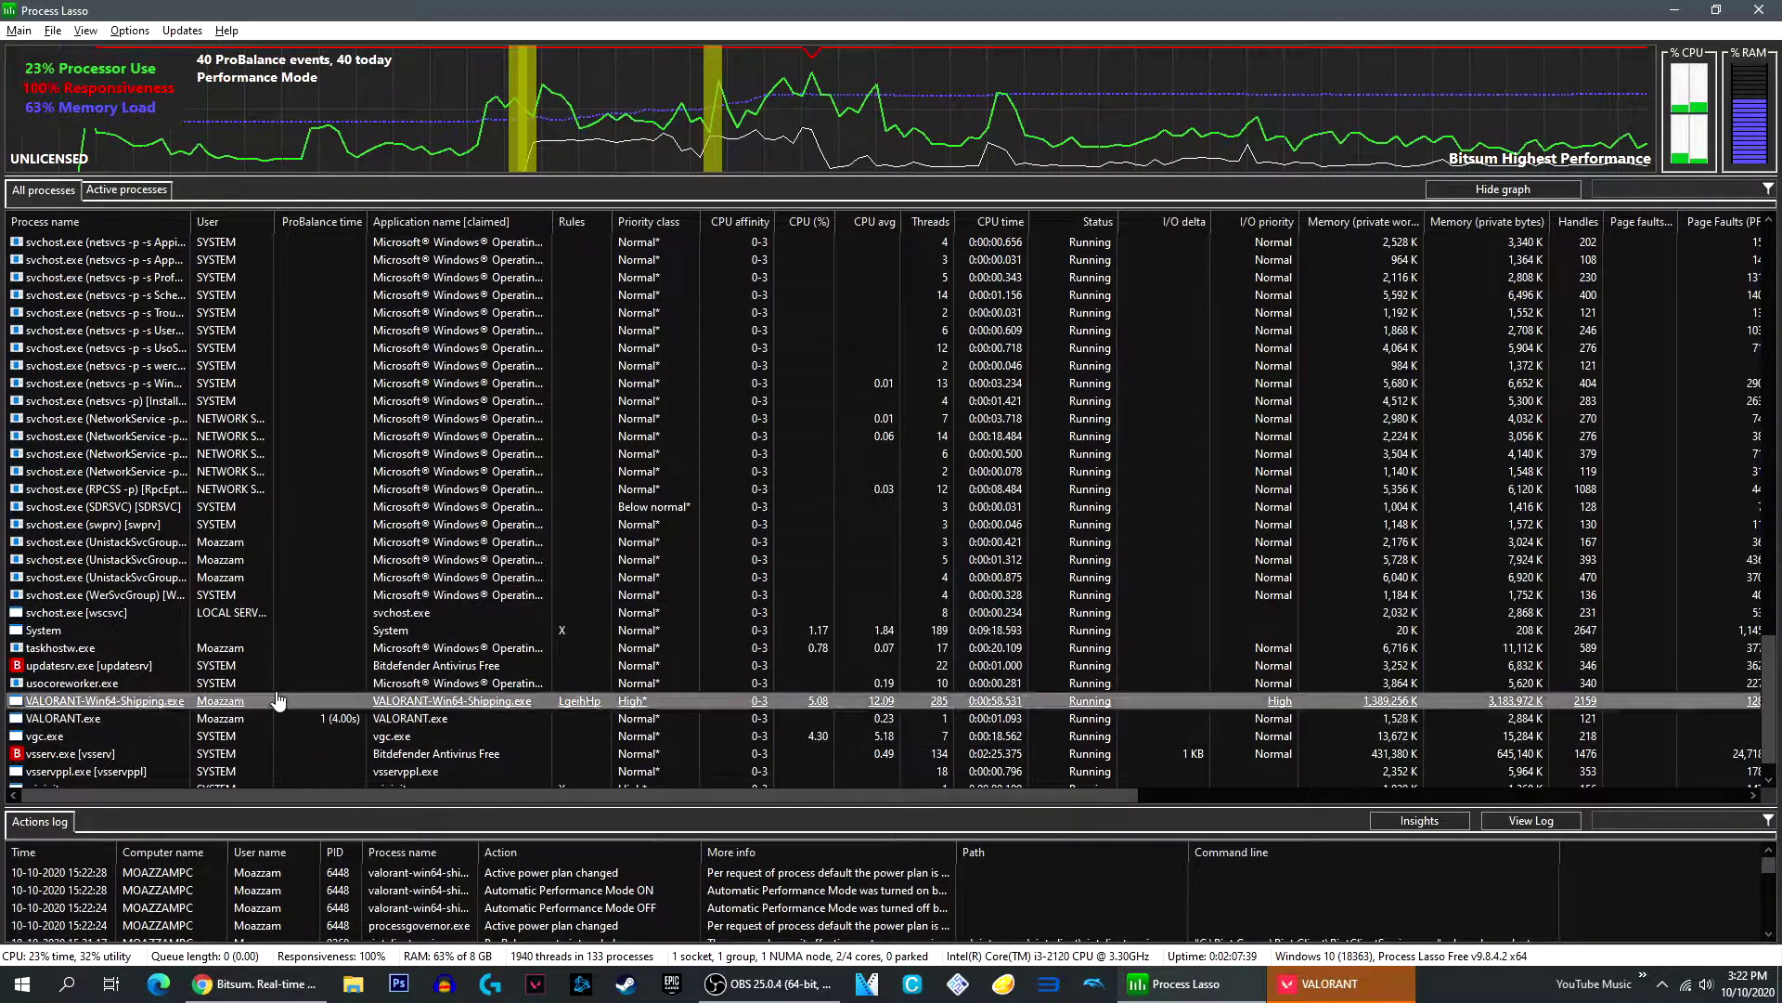
# Check the additional IdleSaver and SmartTrim options for VALORANT-Win64-Shipping.exe, and close the running VALORANT game
pyautogui.rightClick(244, 702)
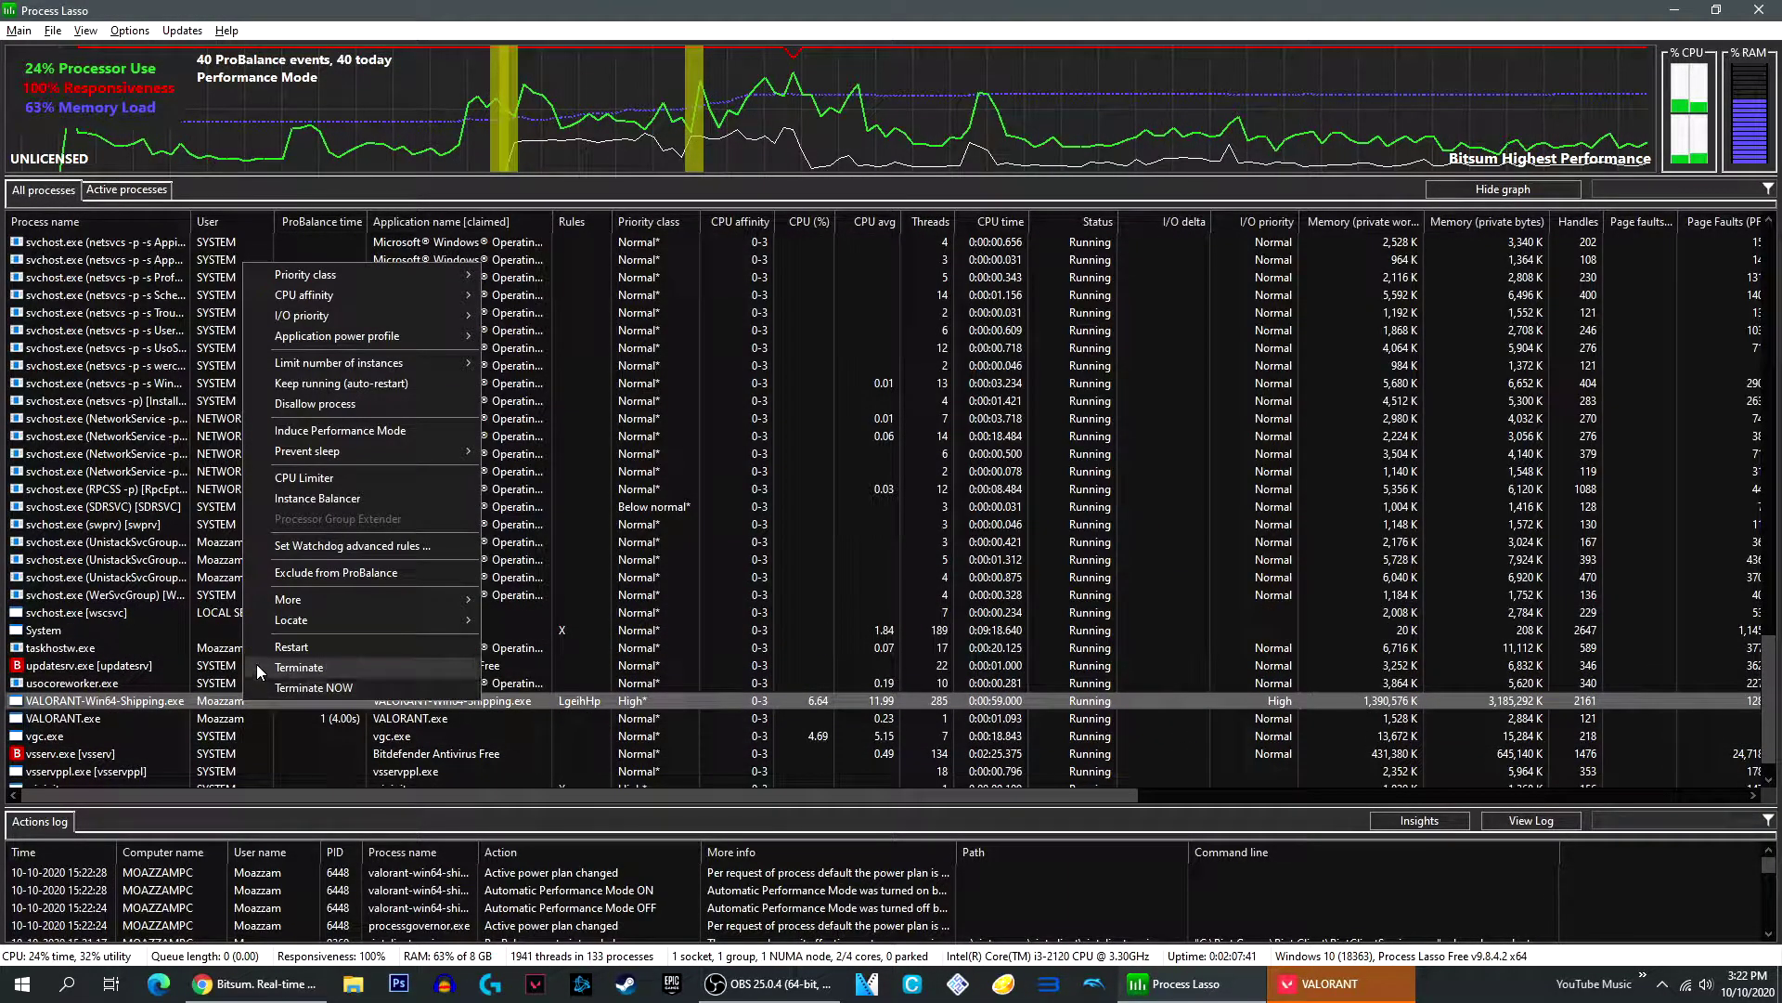
pyautogui.moveTo(333, 598)
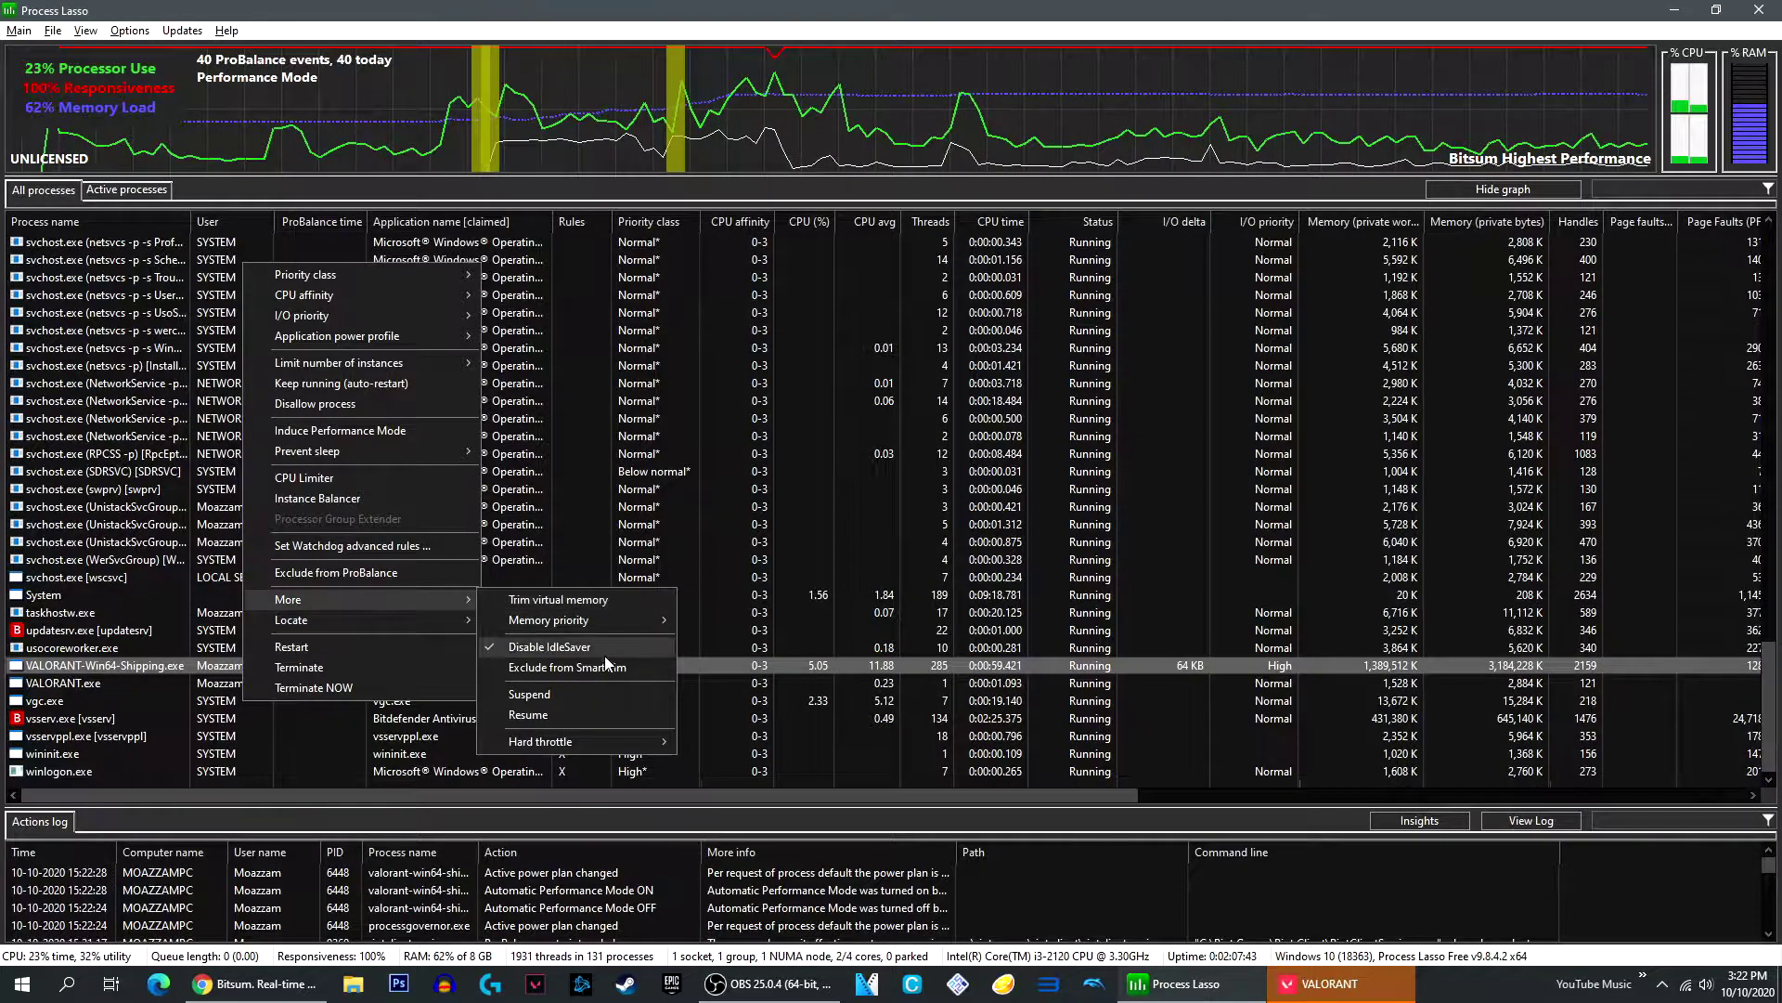
pyautogui.click(966, 955)
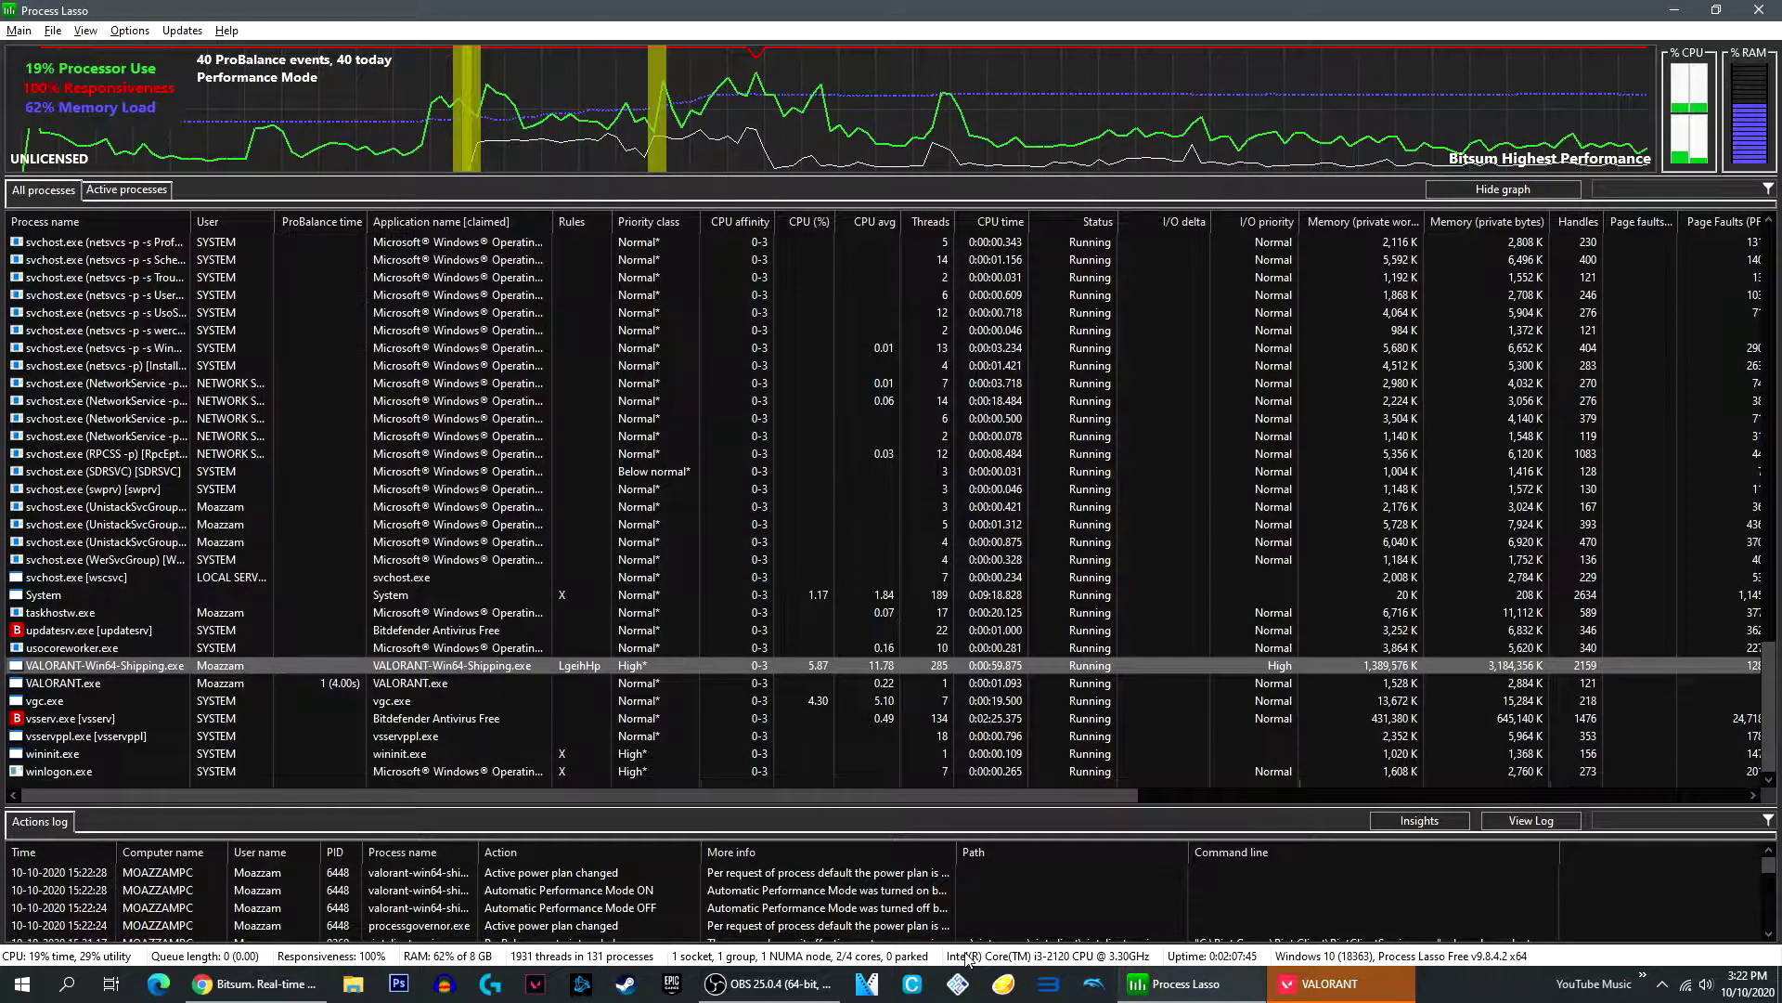
pyautogui.moveTo(1367, 971)
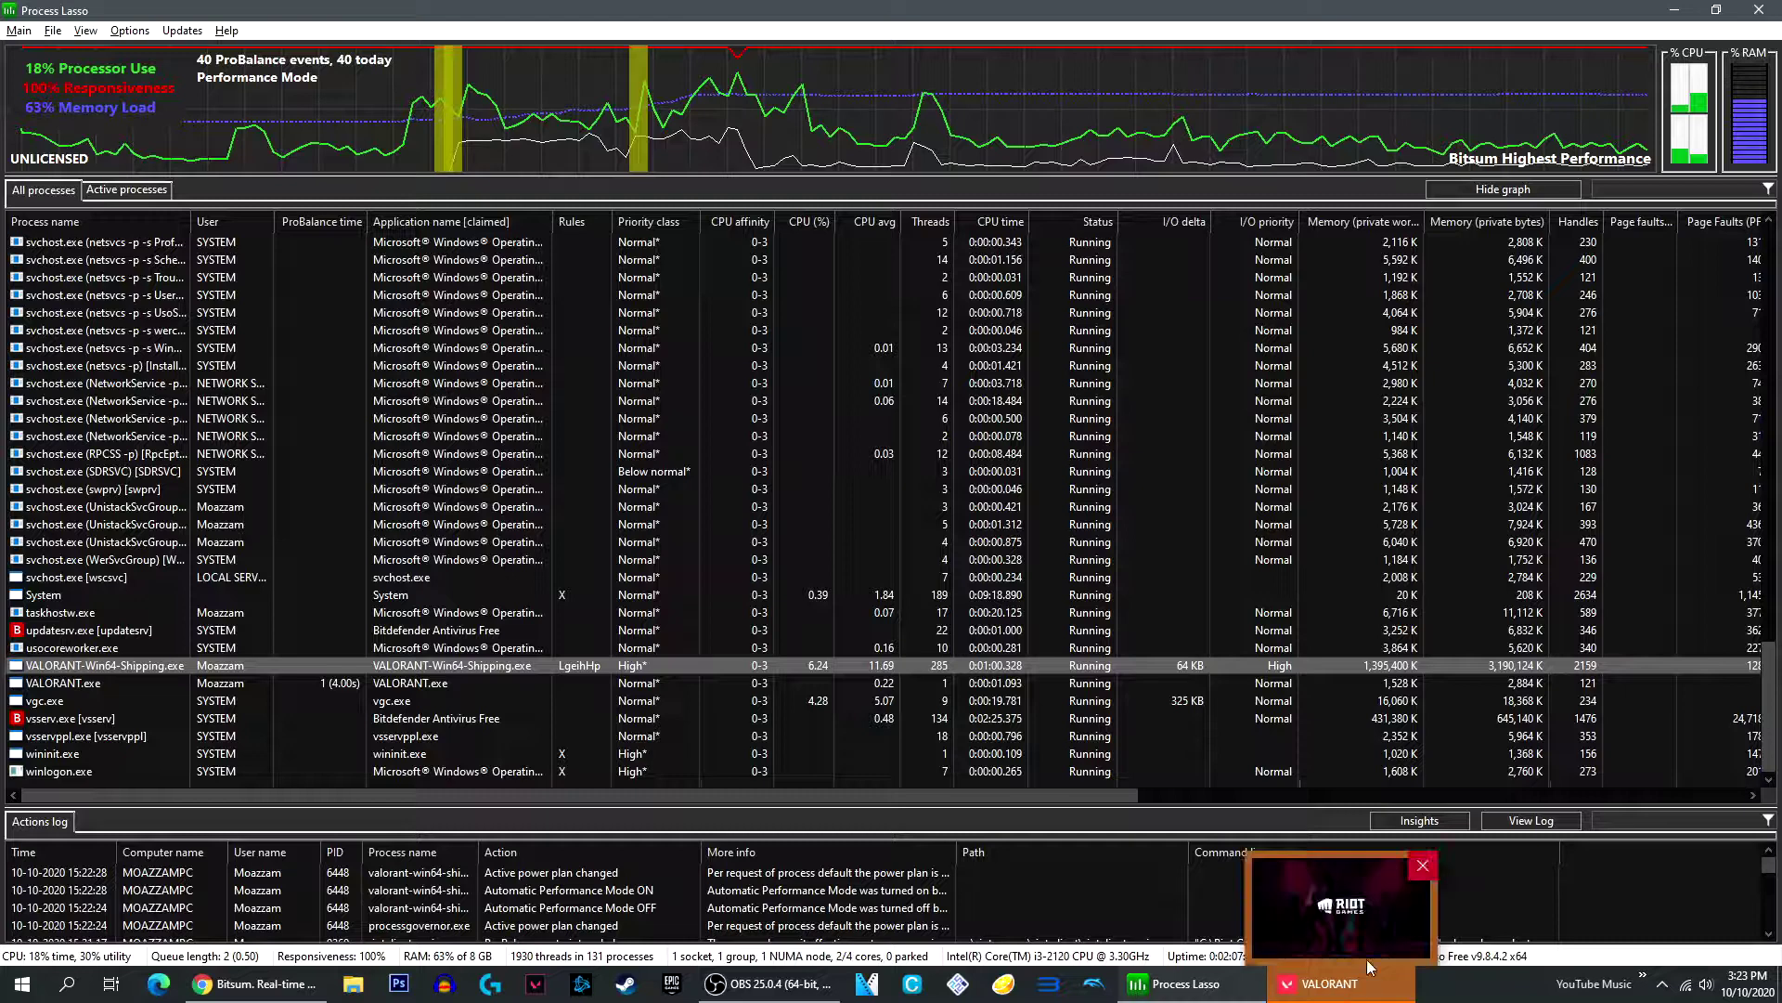
pyautogui.click(1420, 861)
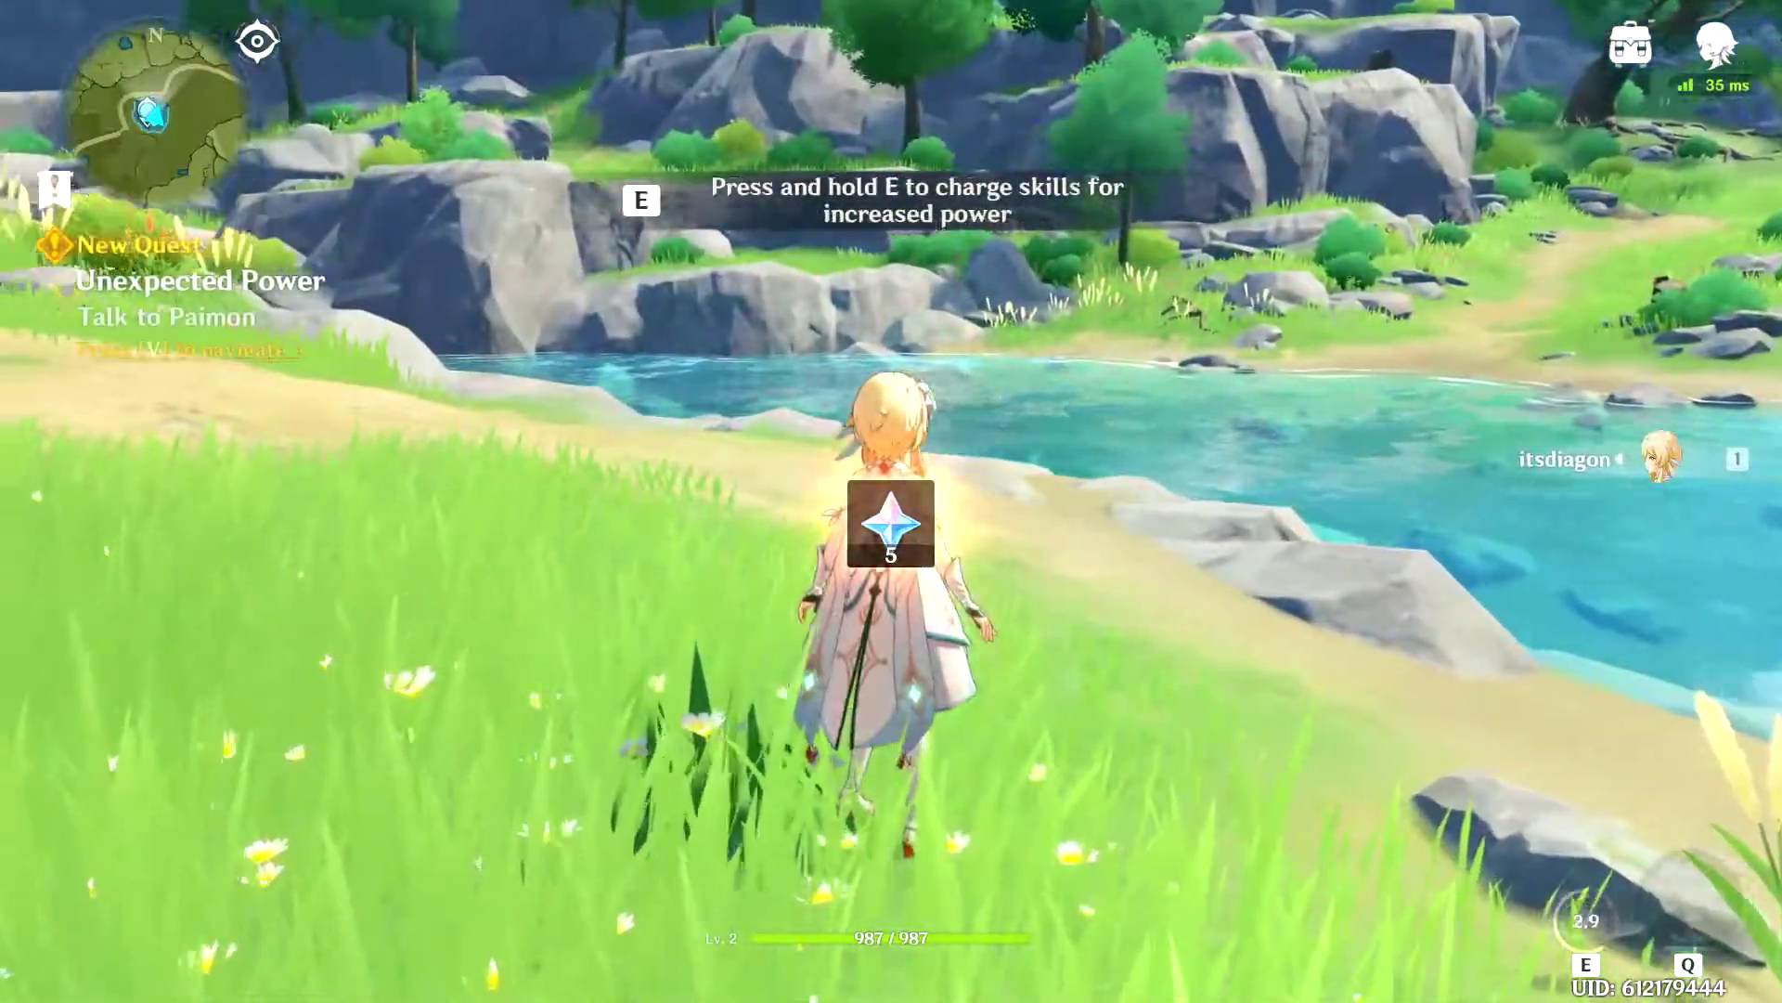
pyautogui.press('s')
pyautogui.press('w')
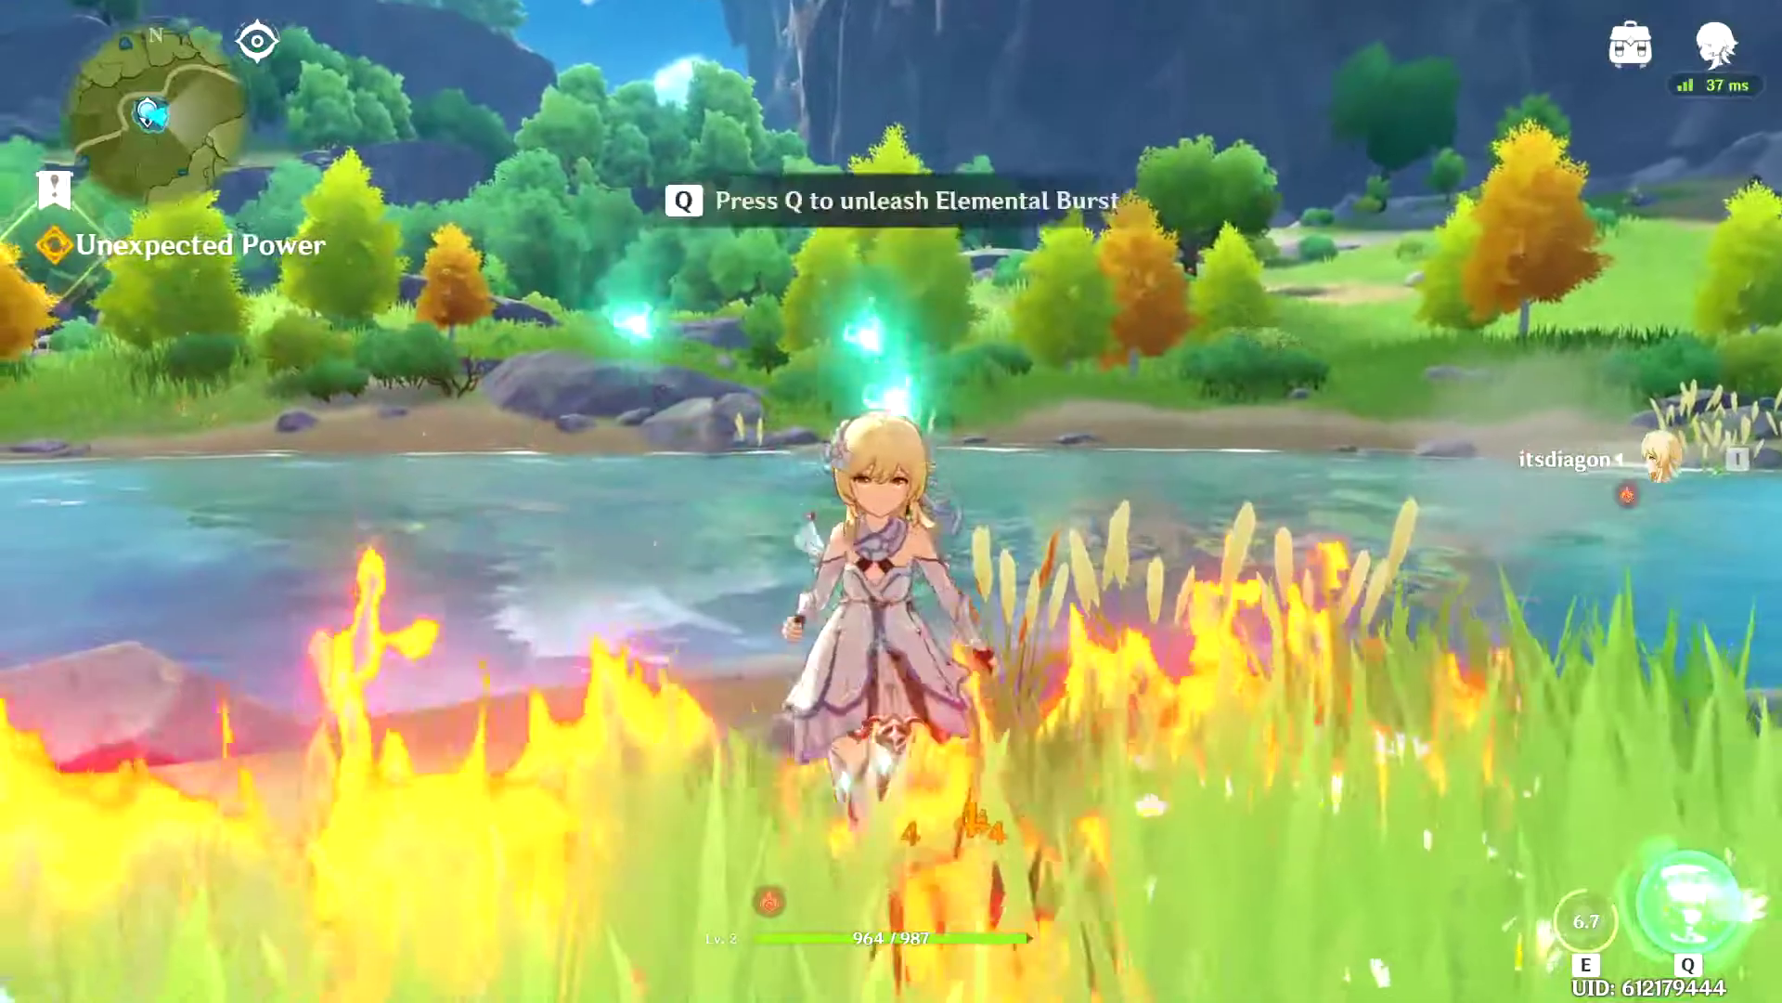
pyautogui.press('a')
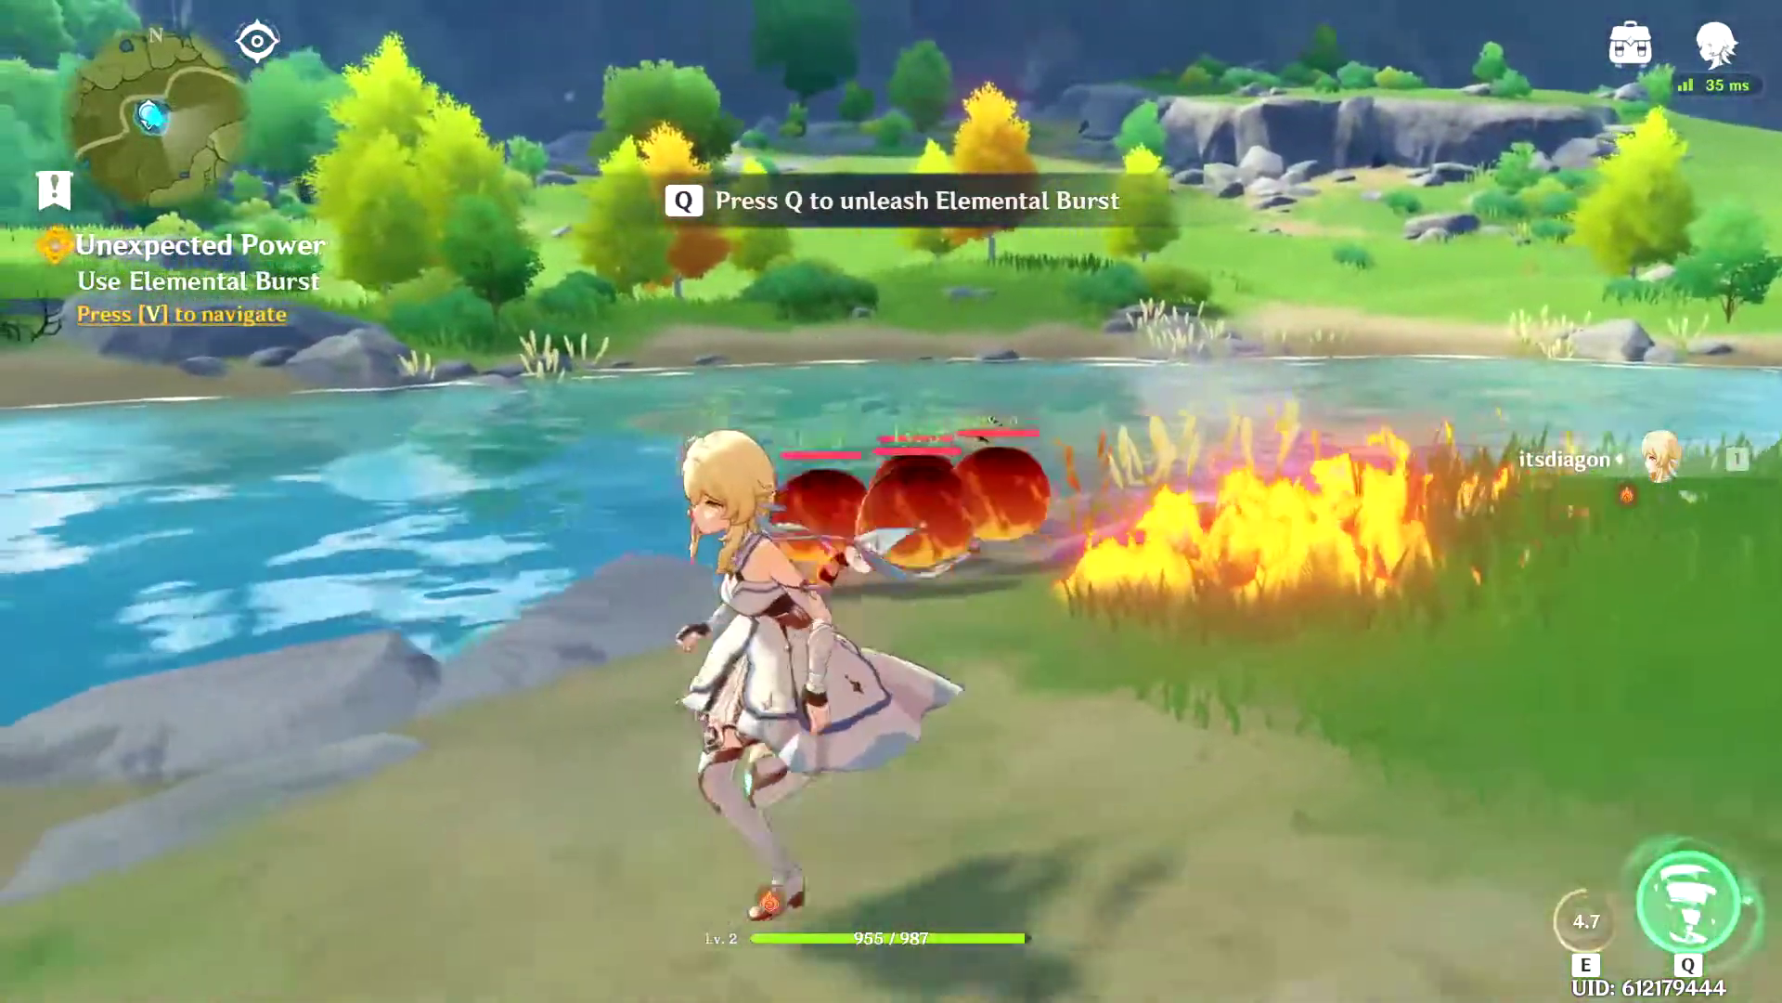
pyautogui.press('q')
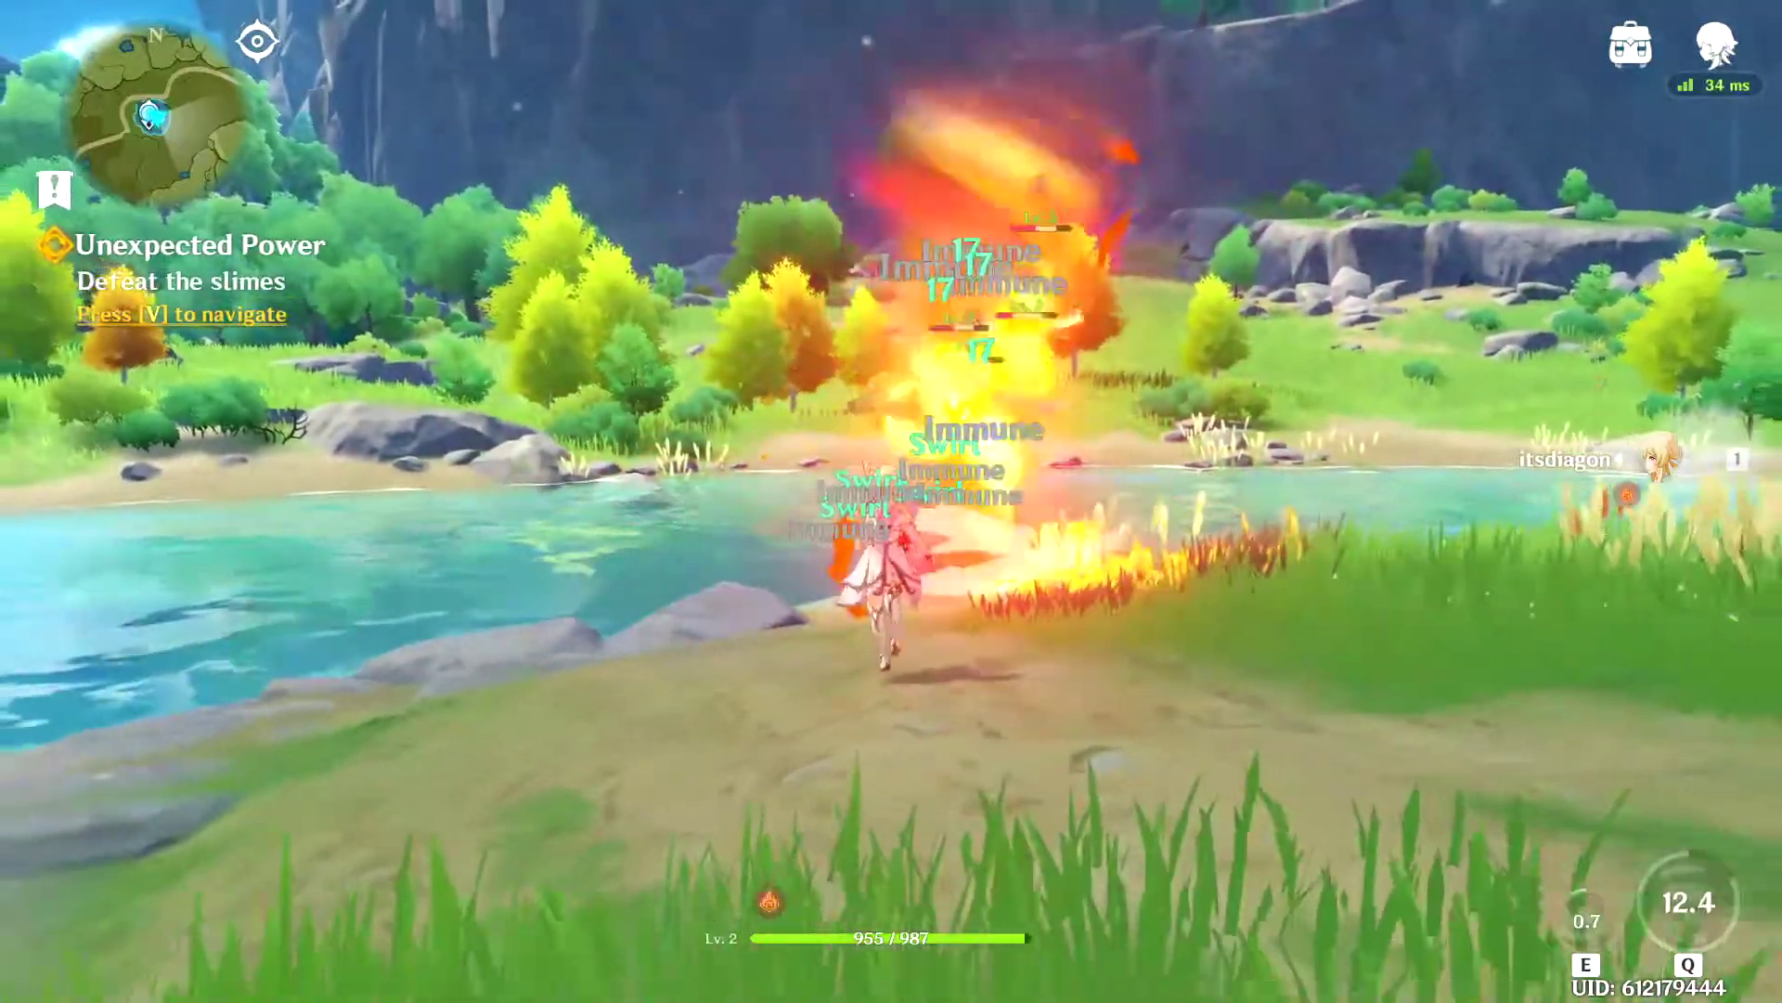
pyautogui.press('s')
pyautogui.press('w')
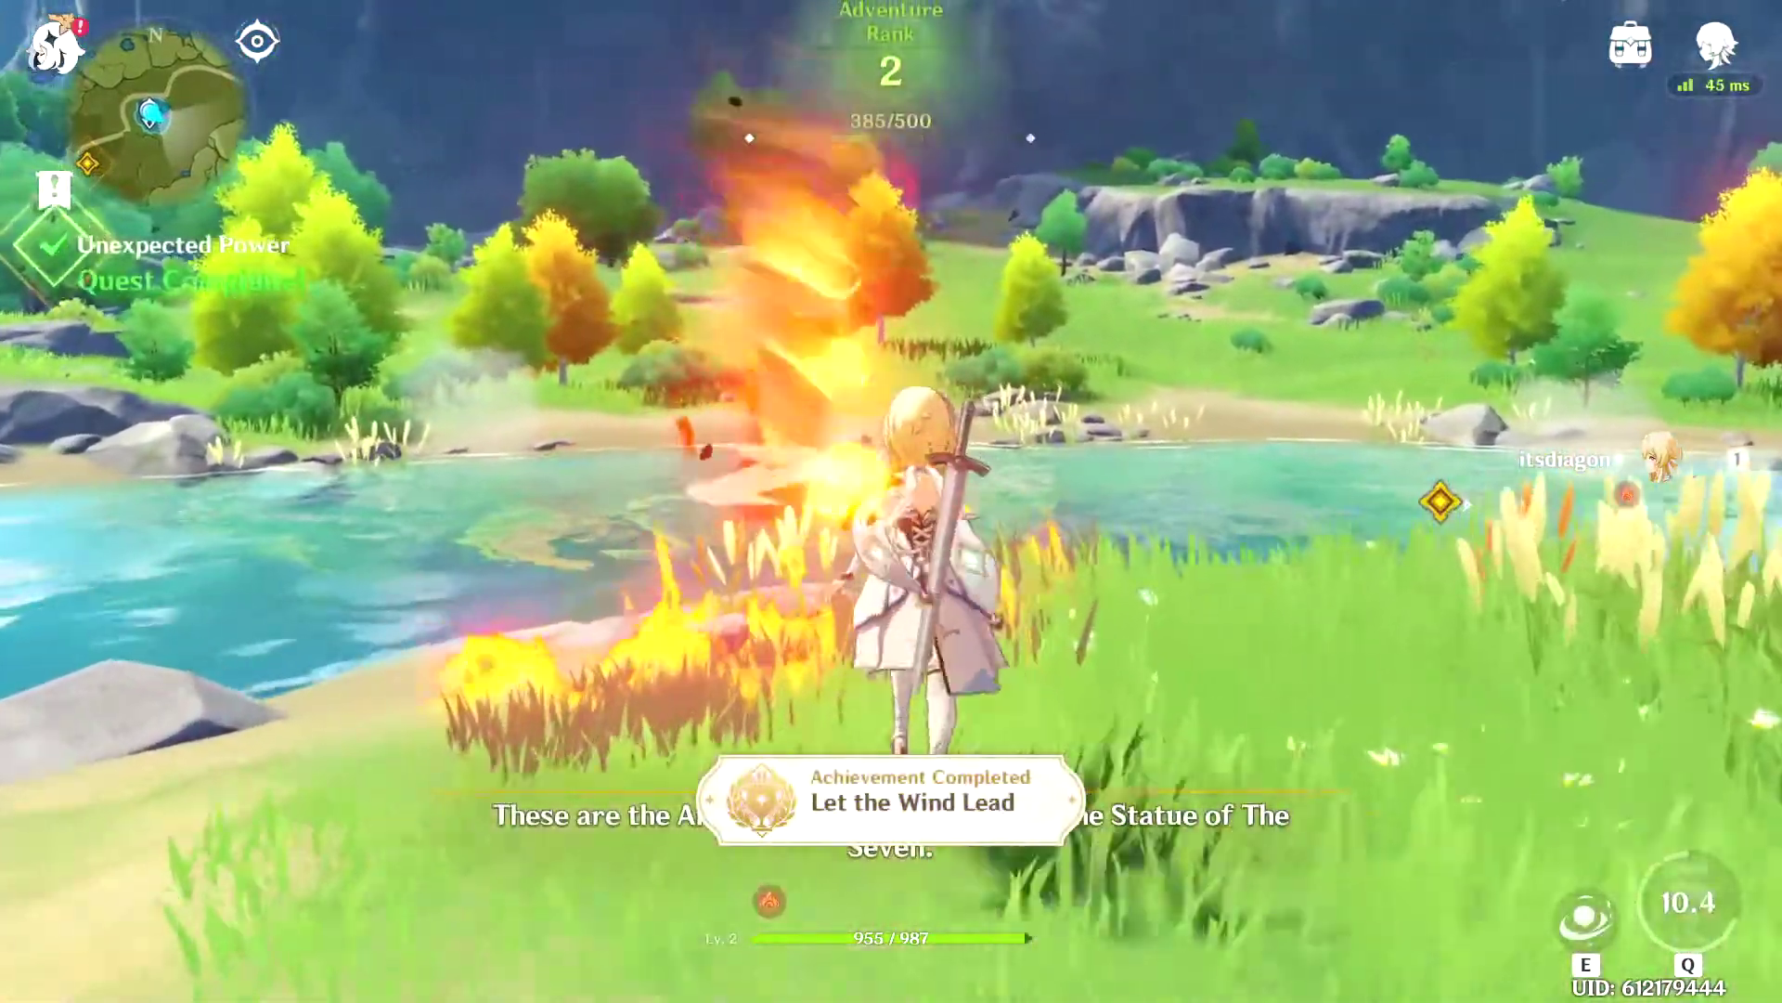
pyautogui.press('w')
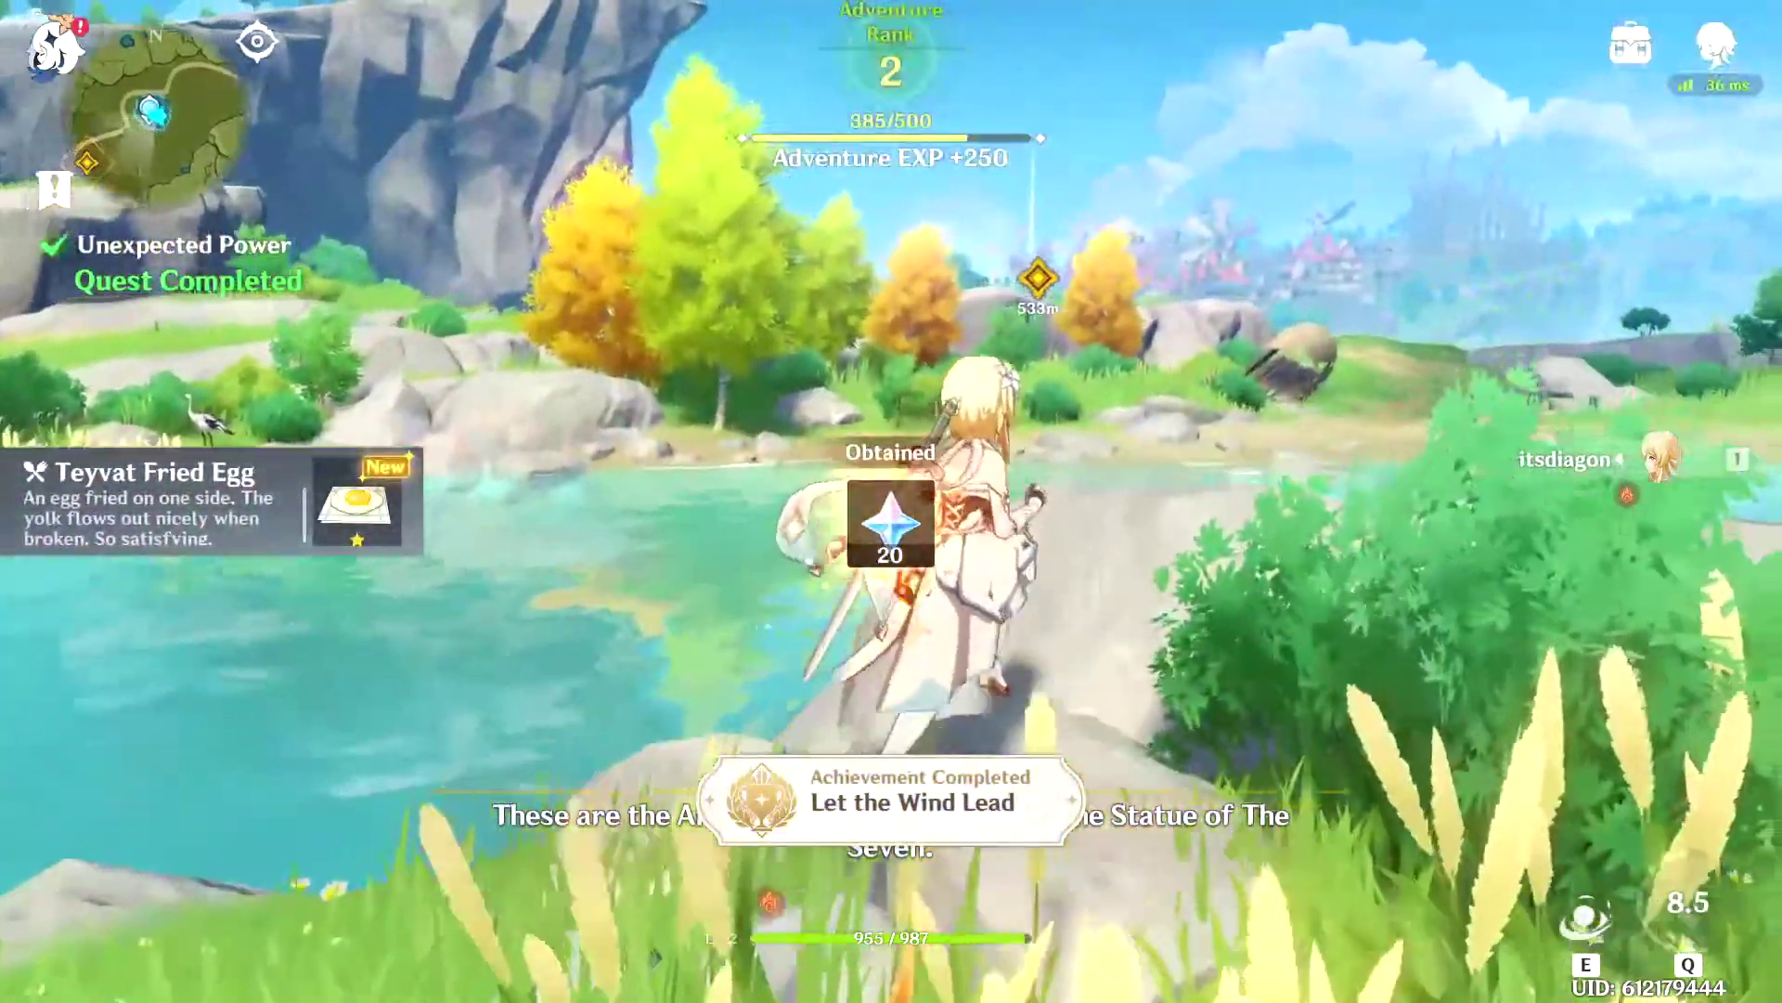
pyautogui.press('w')
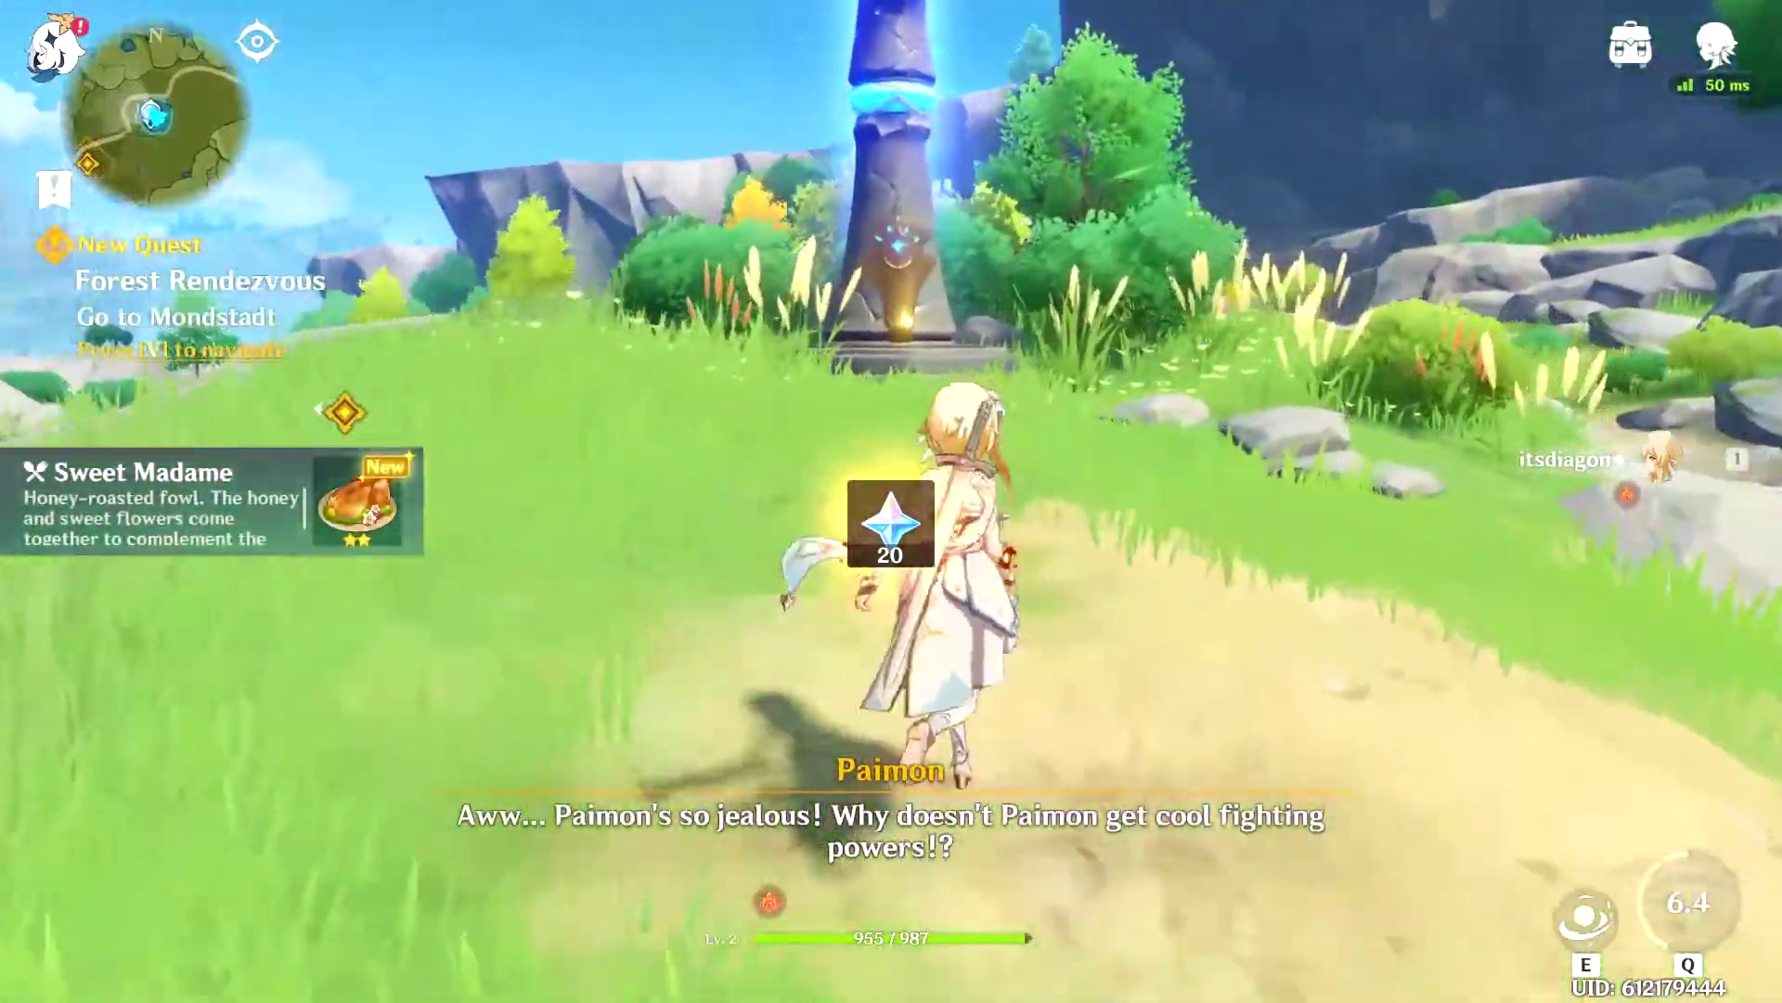
pyautogui.press('a')
pyautogui.press('w')
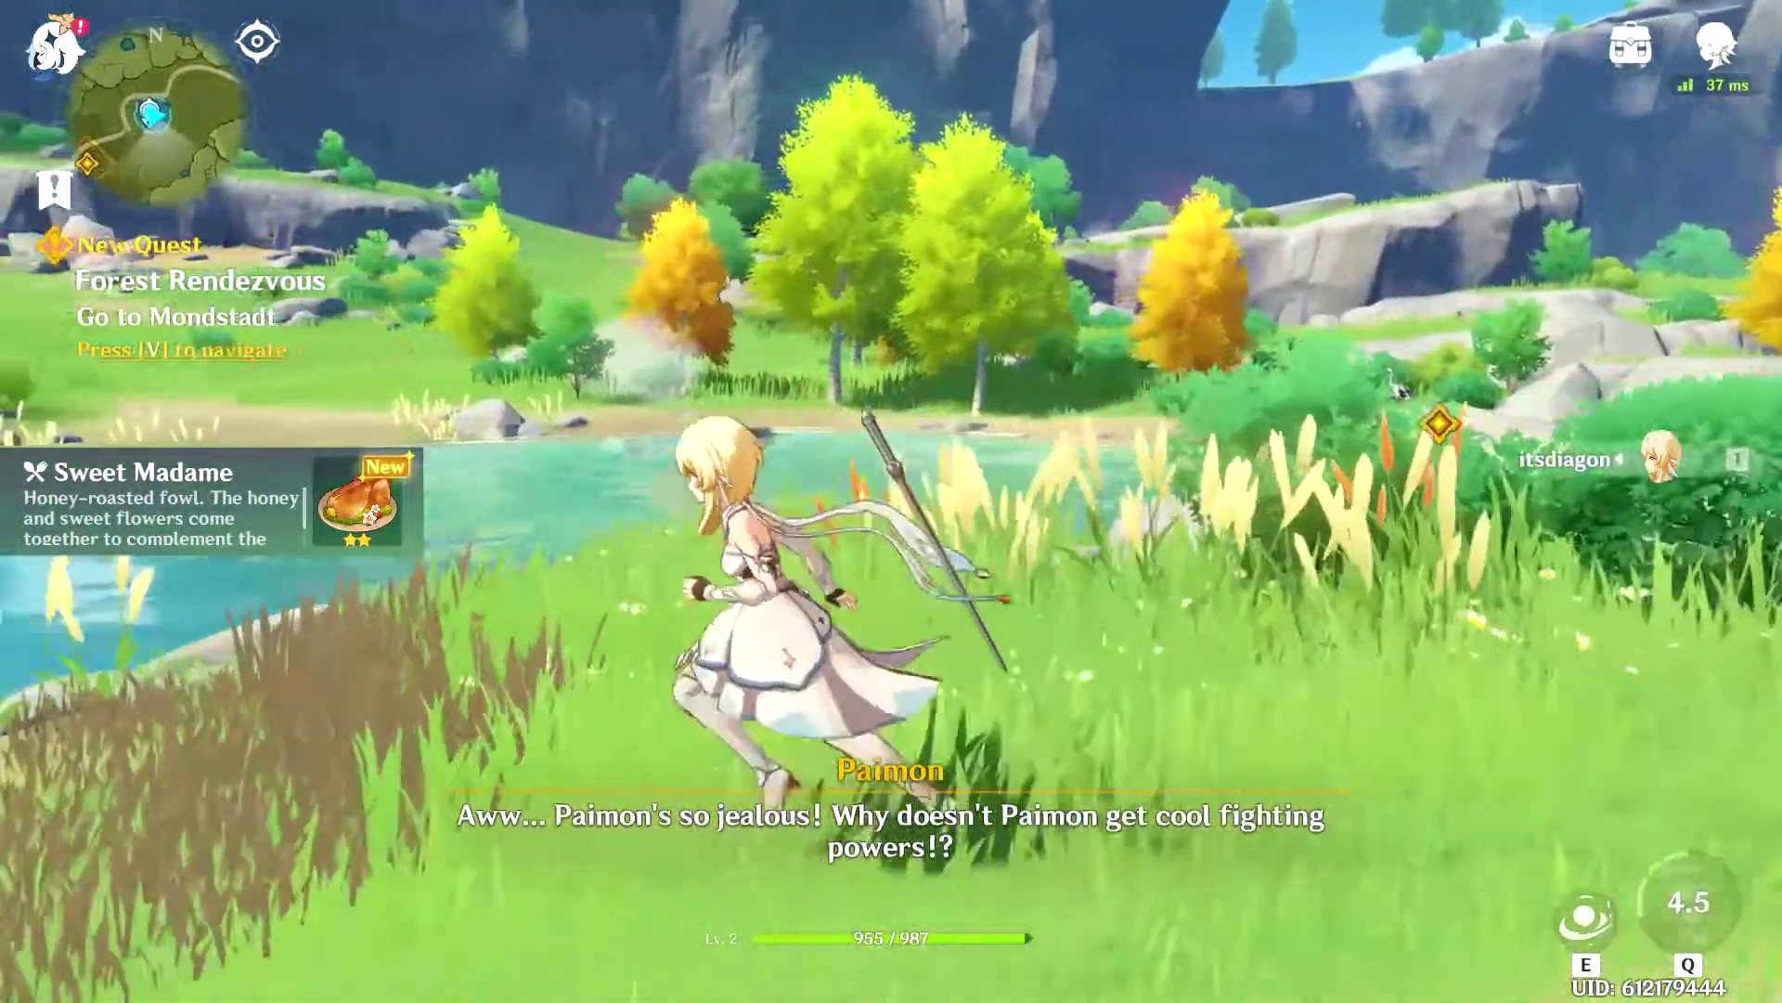
pyautogui.press('w')
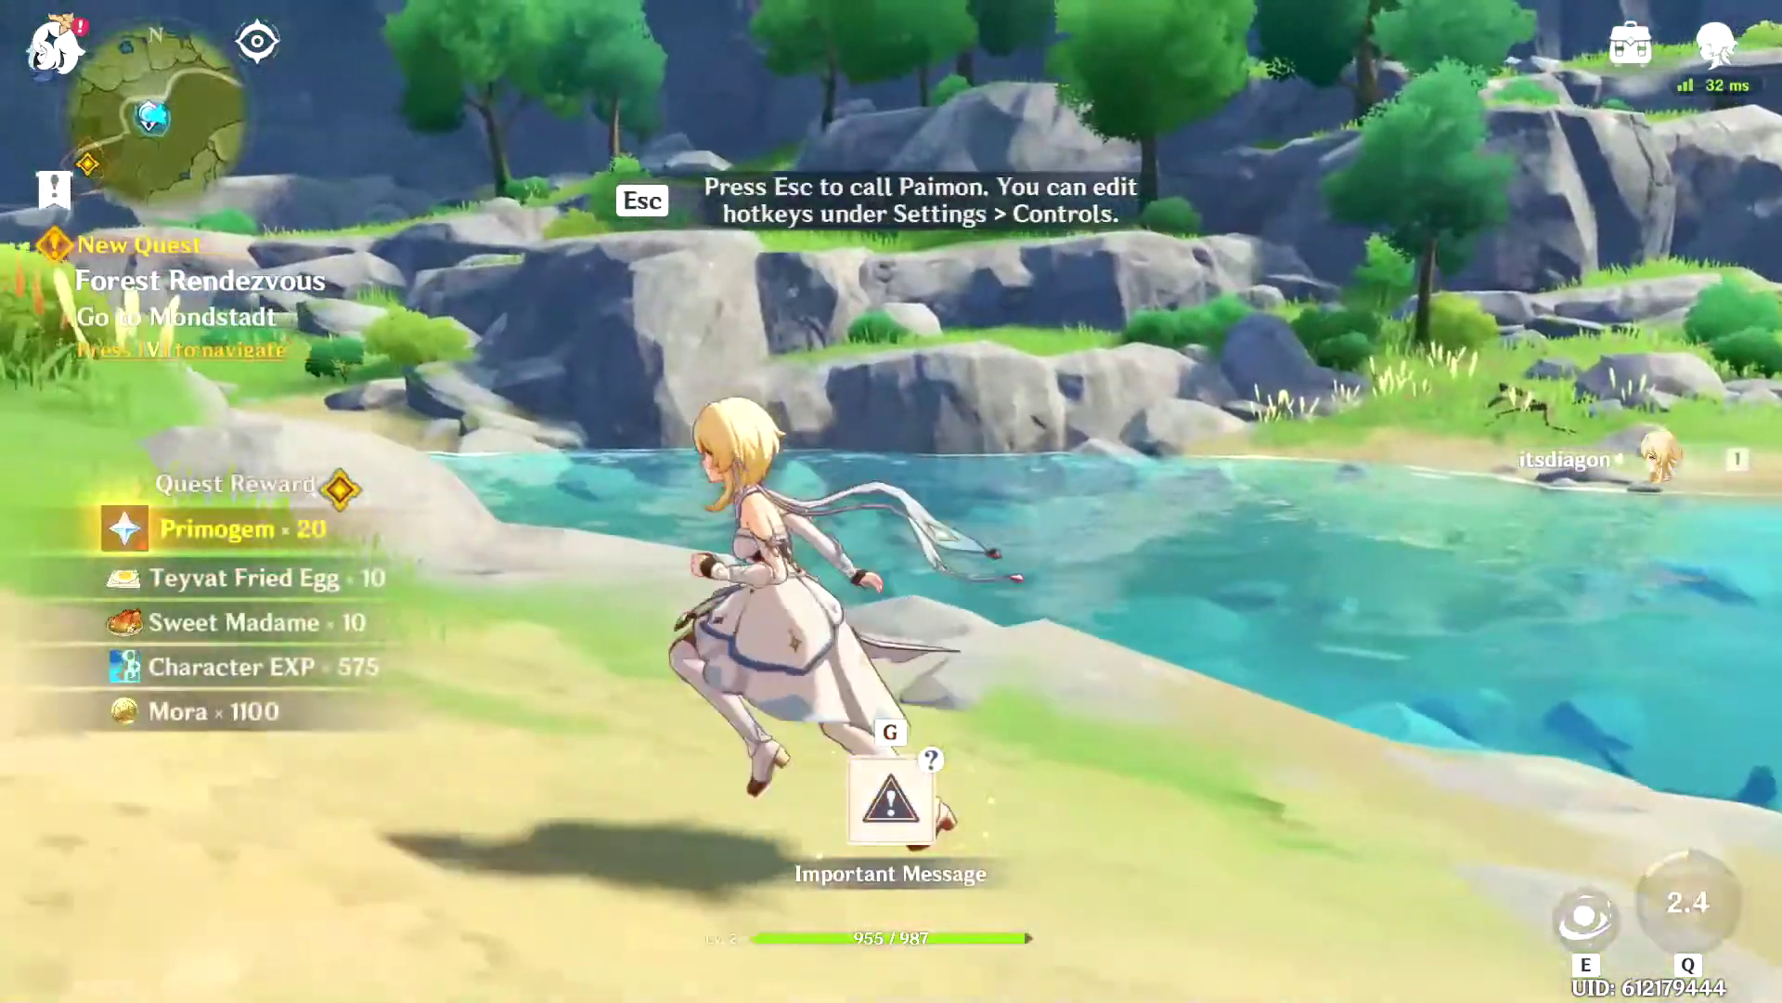
pyautogui.press('g')
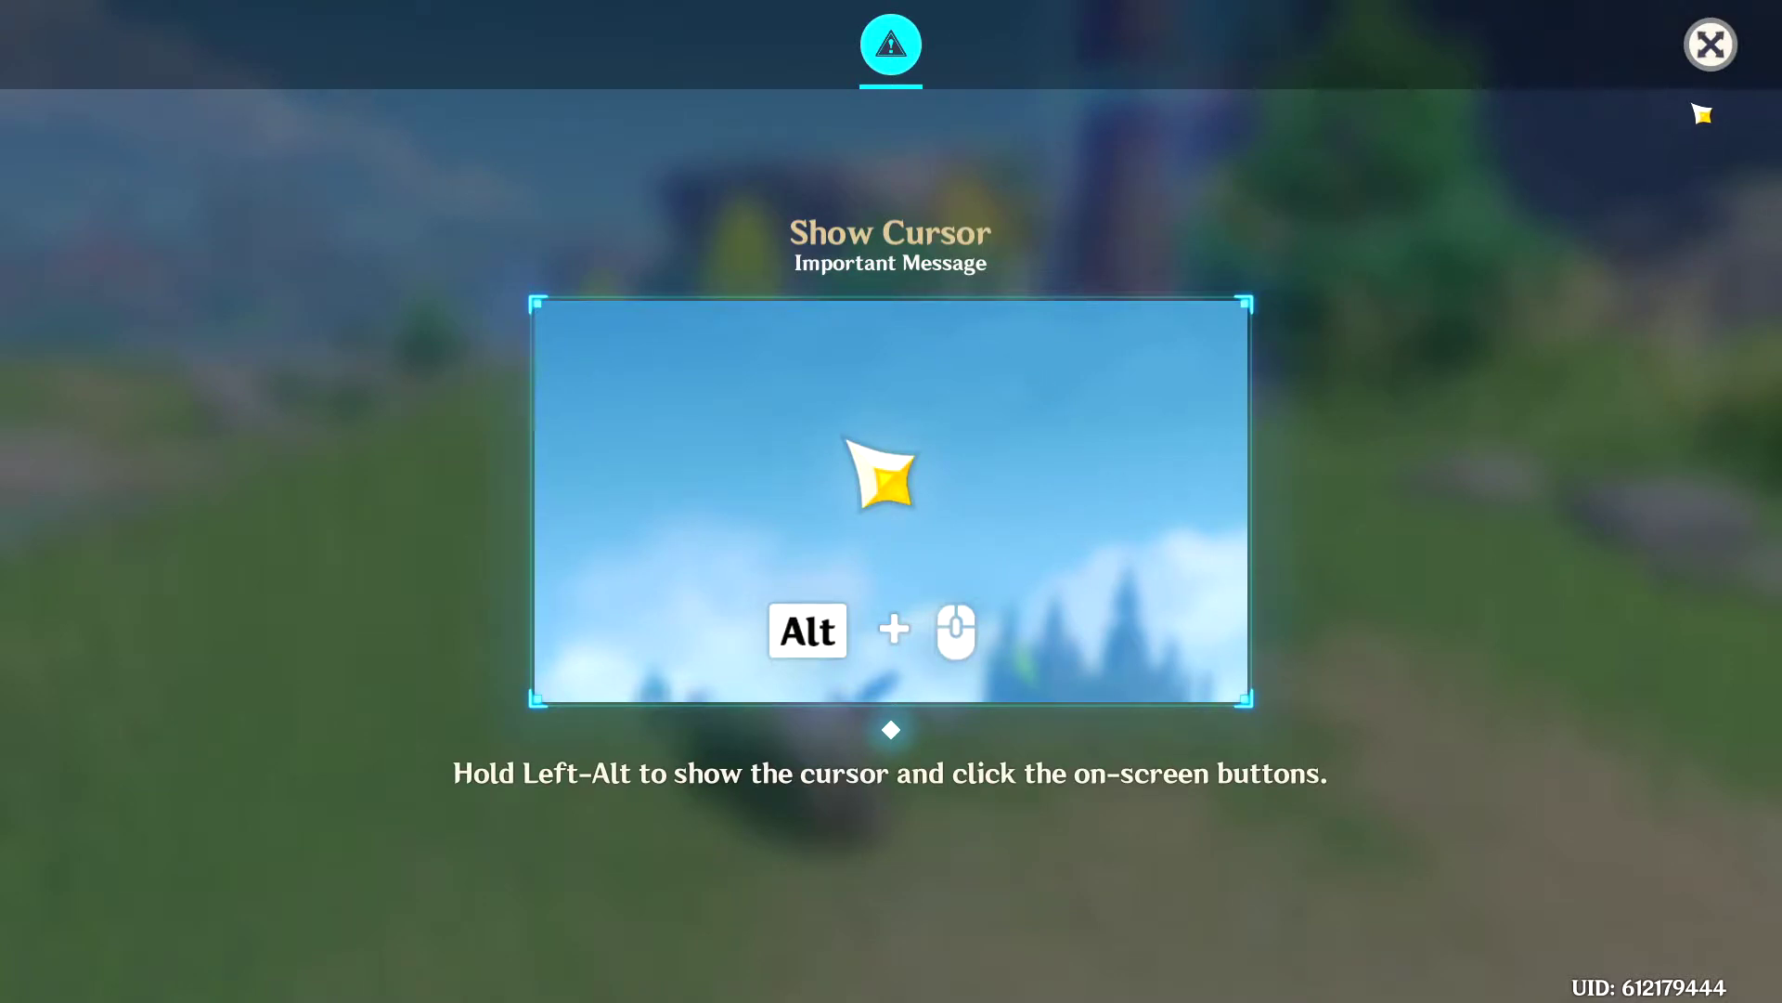
pyautogui.click(1705, 61)
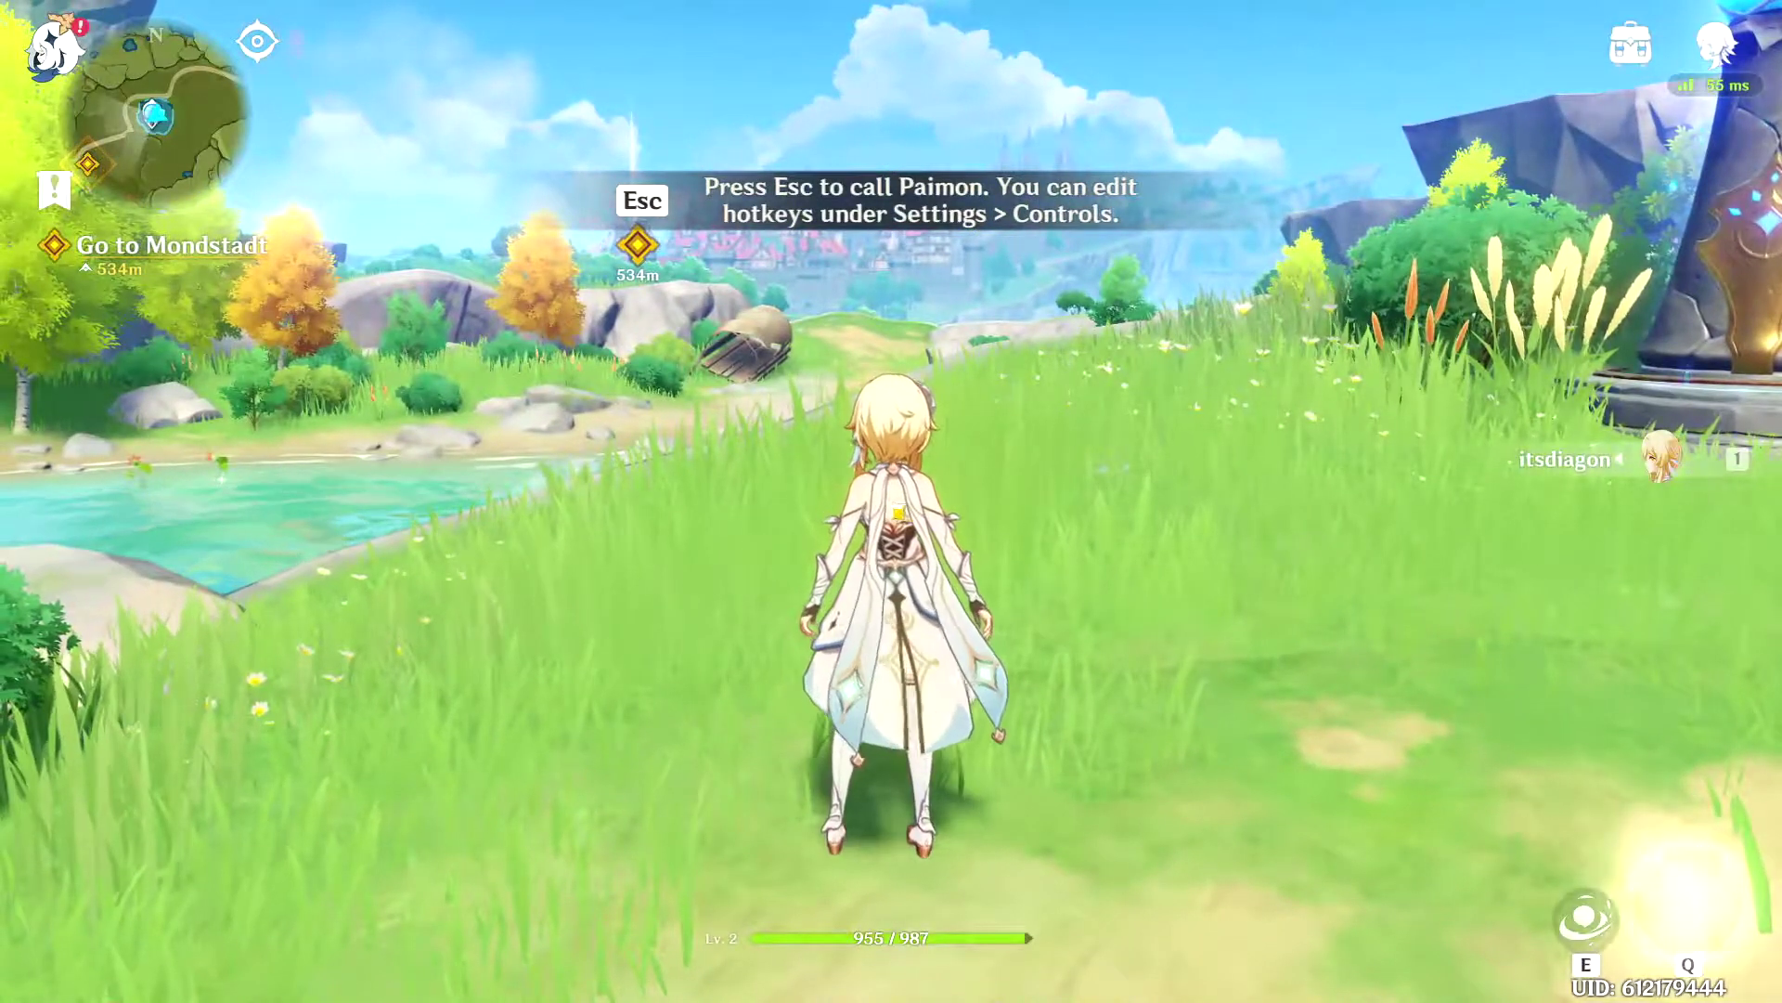
pyautogui.press('w')
pyautogui.press('s')
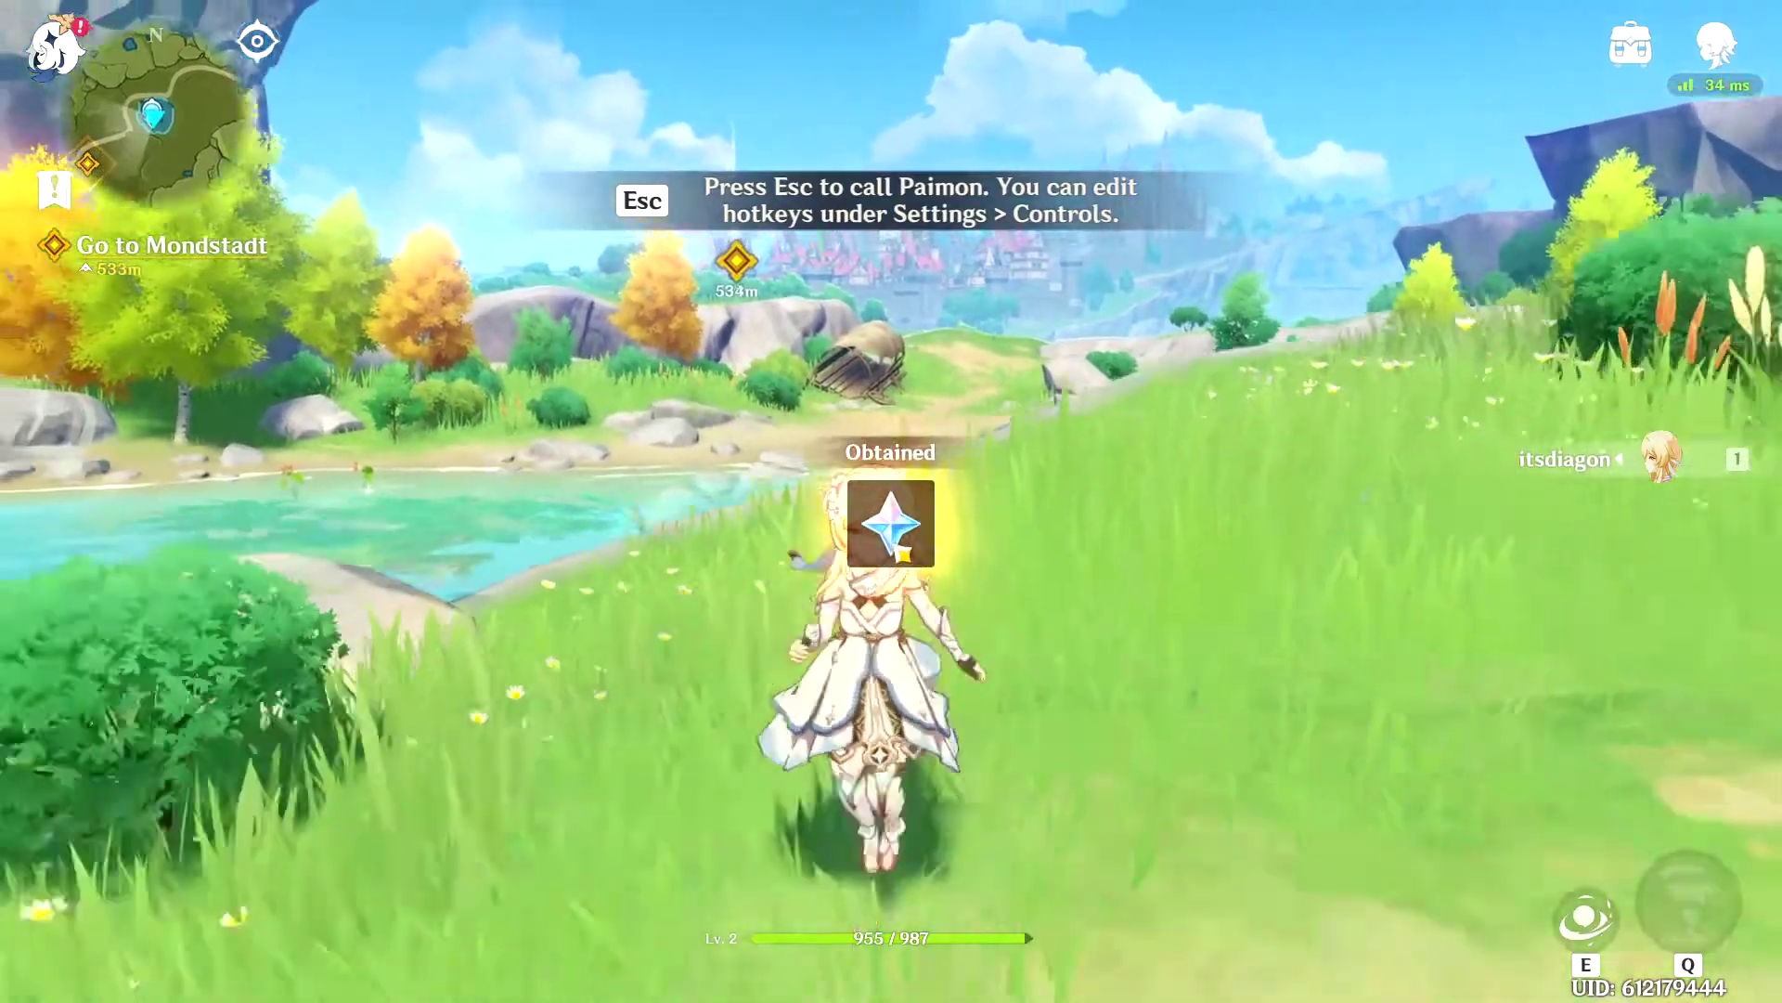
pyautogui.press('d')
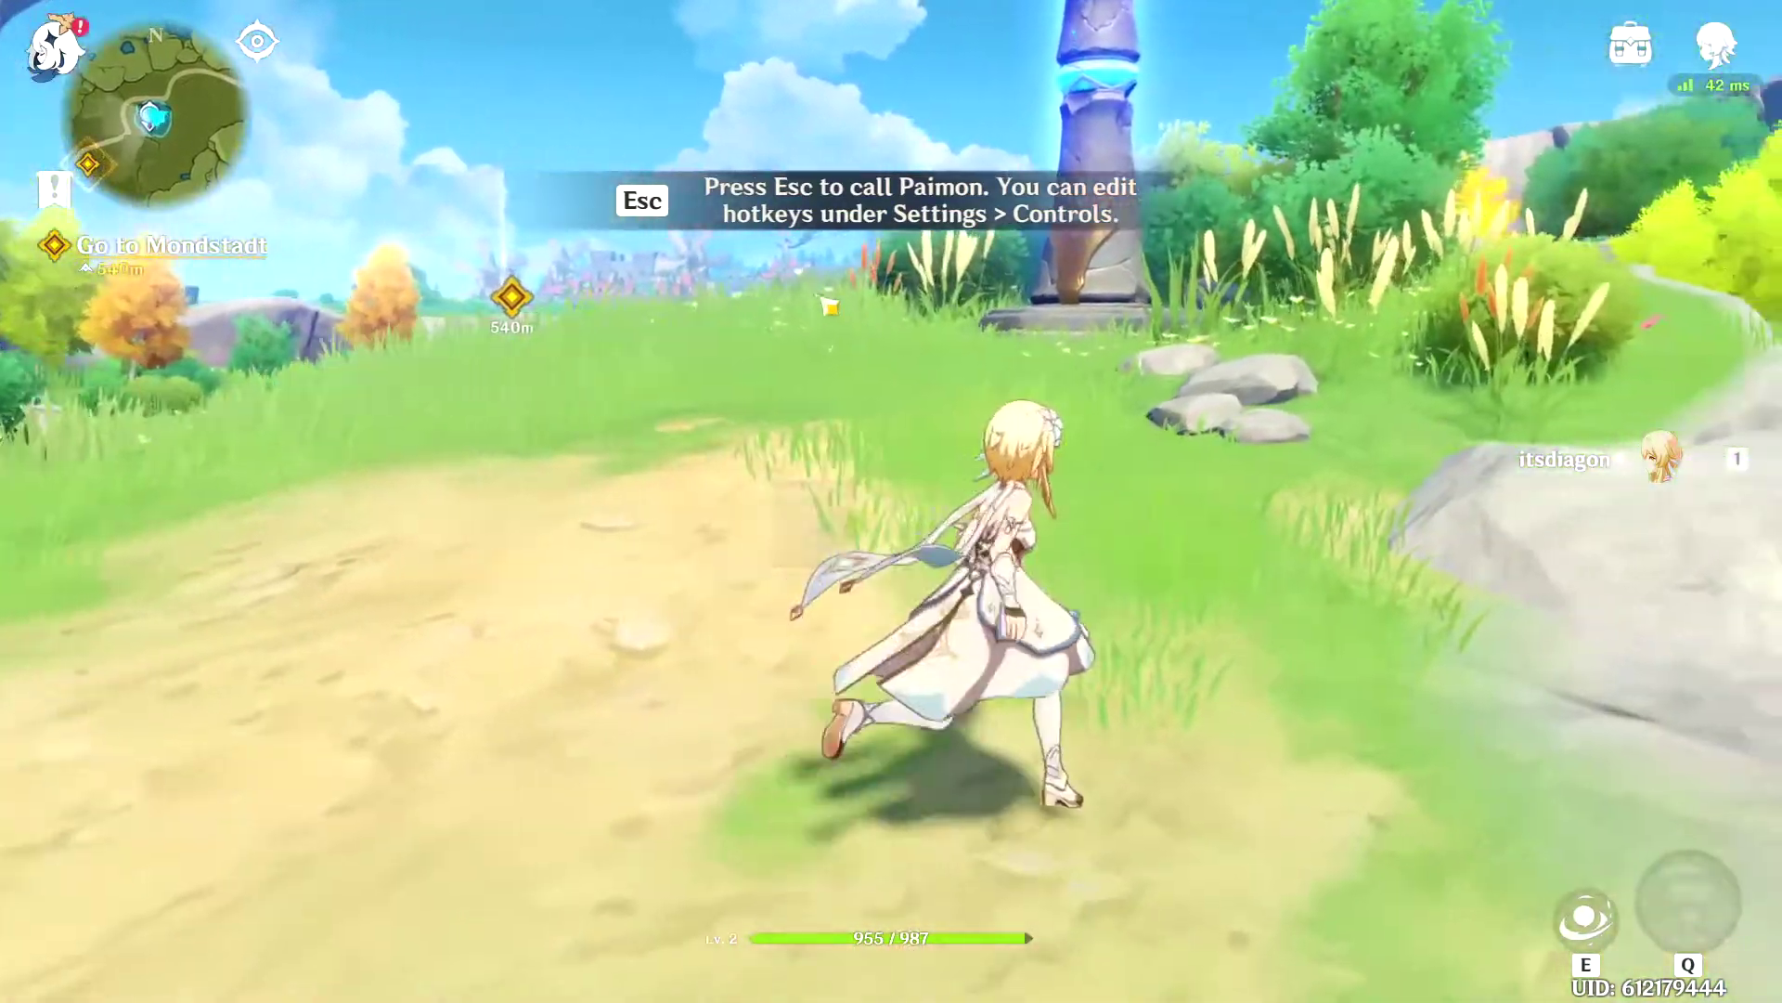
pyautogui.press('a')
pyautogui.click(897, 507)
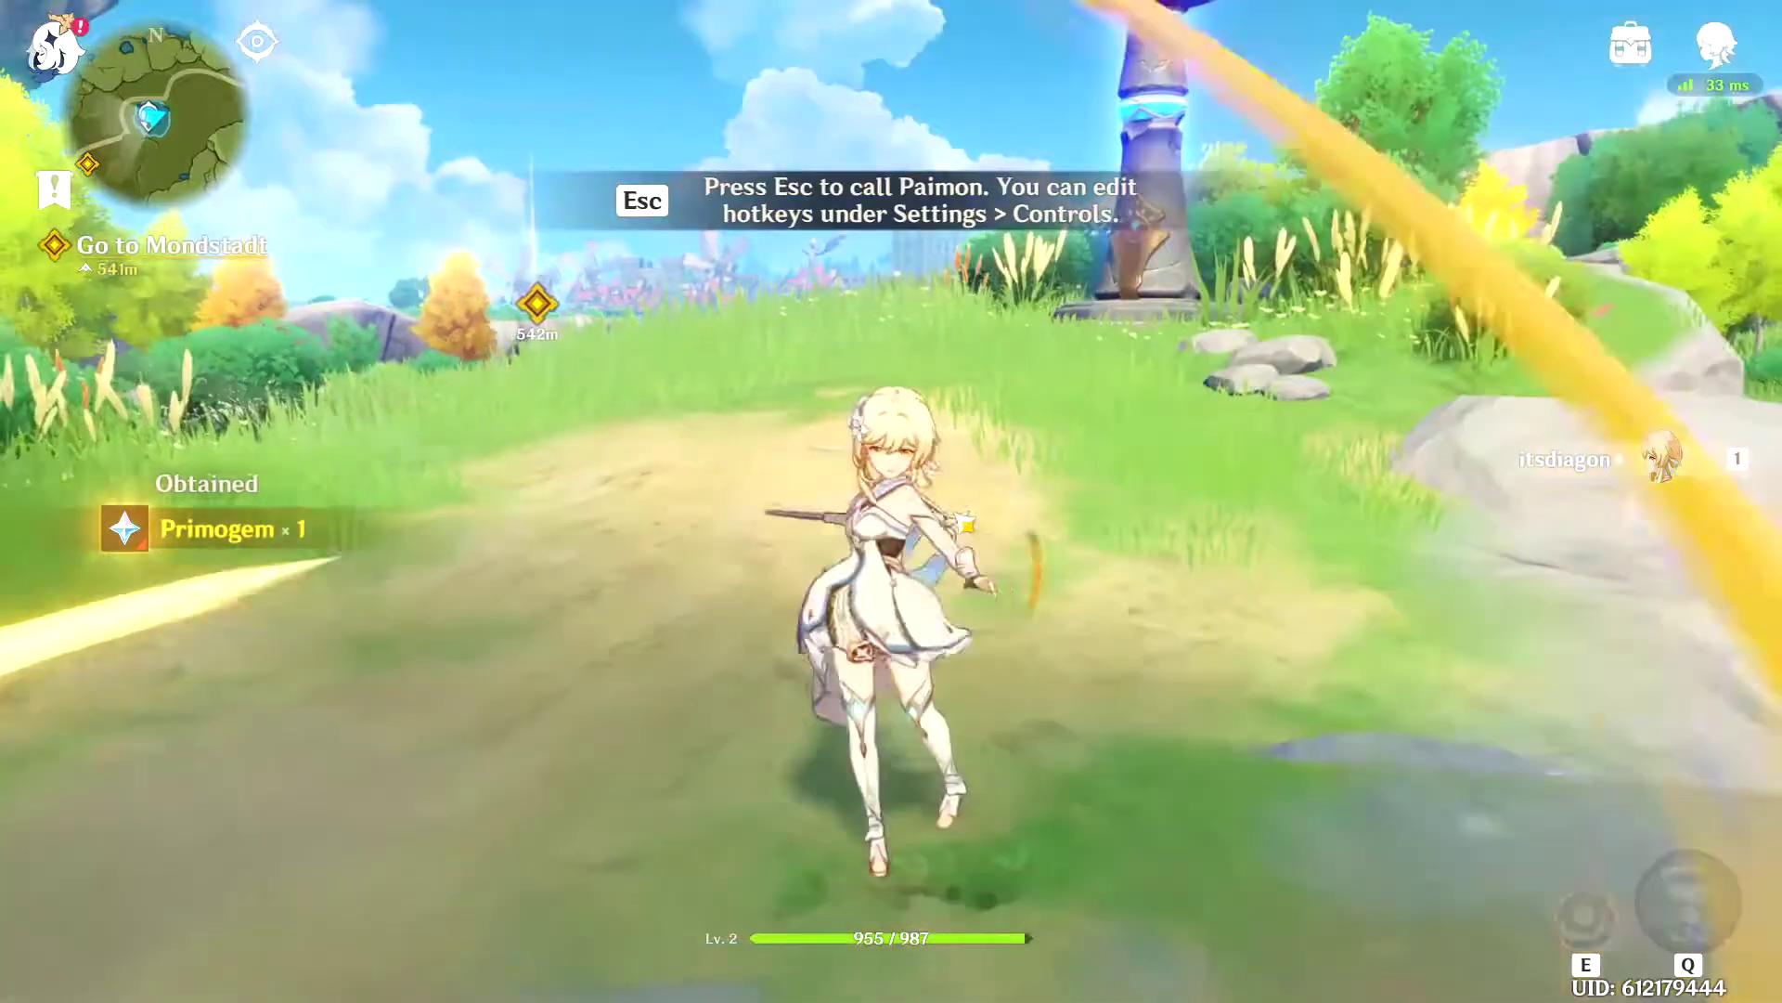
pyautogui.press('w')
pyautogui.press('a')
pyautogui.press('w')
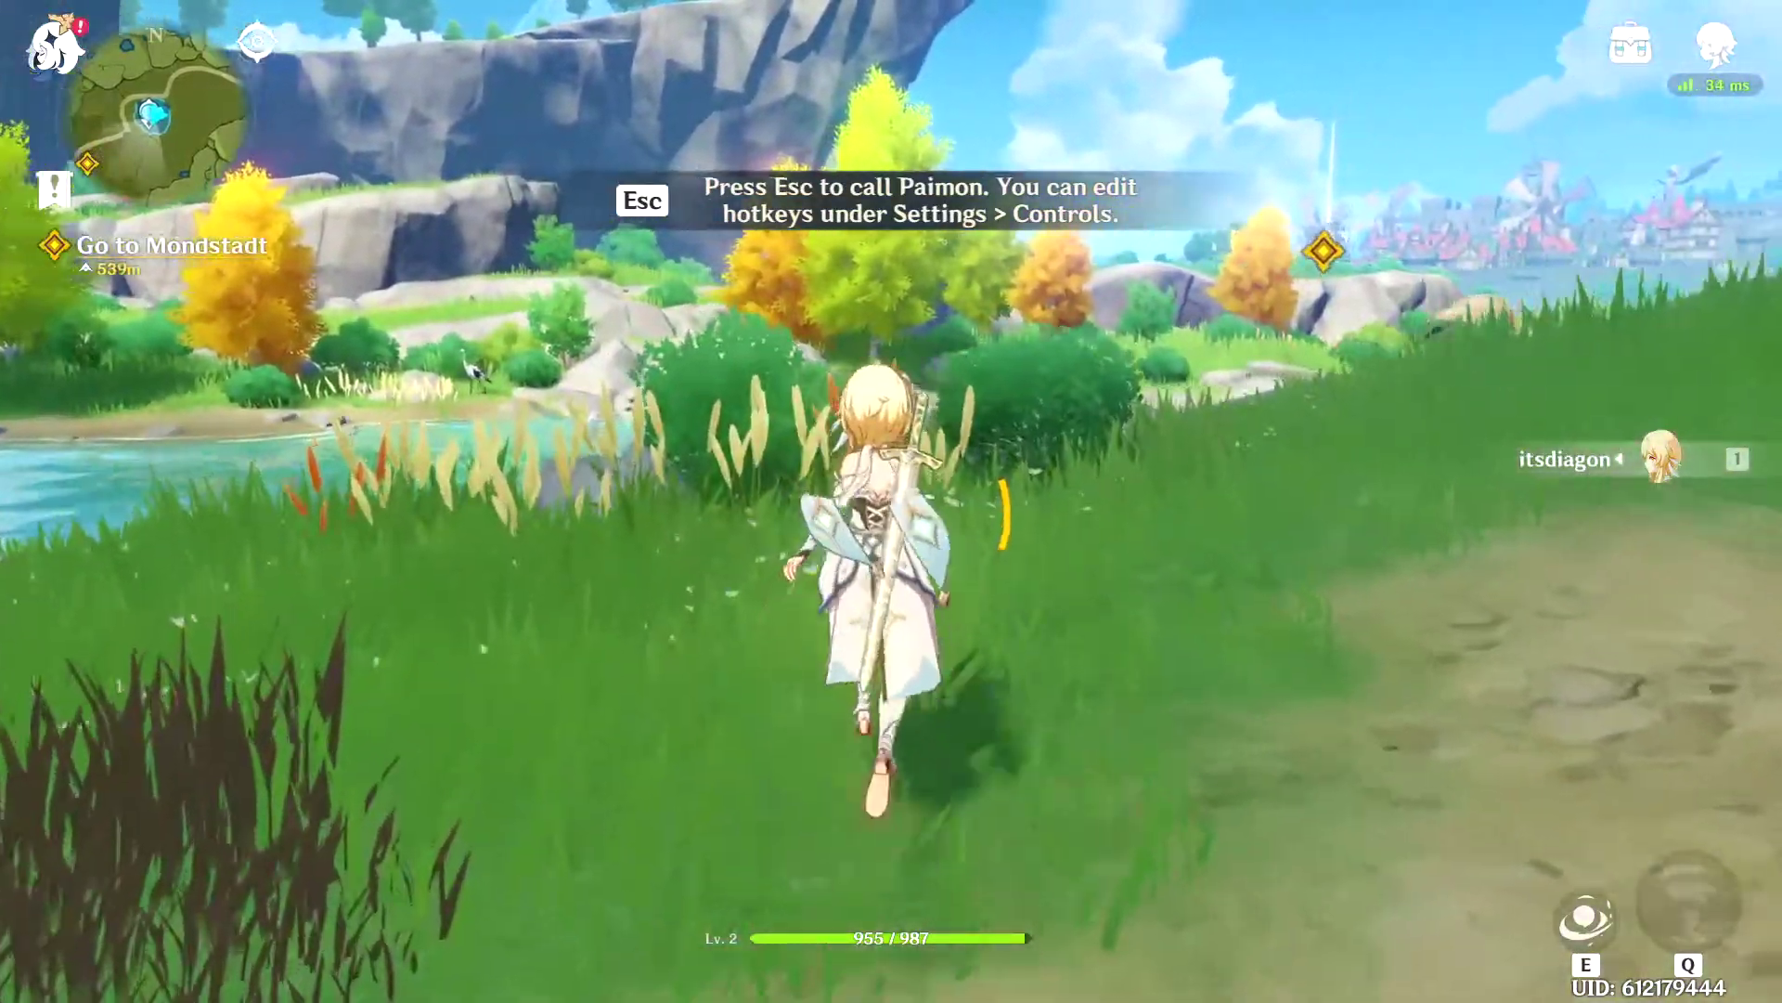
pyautogui.press('d')
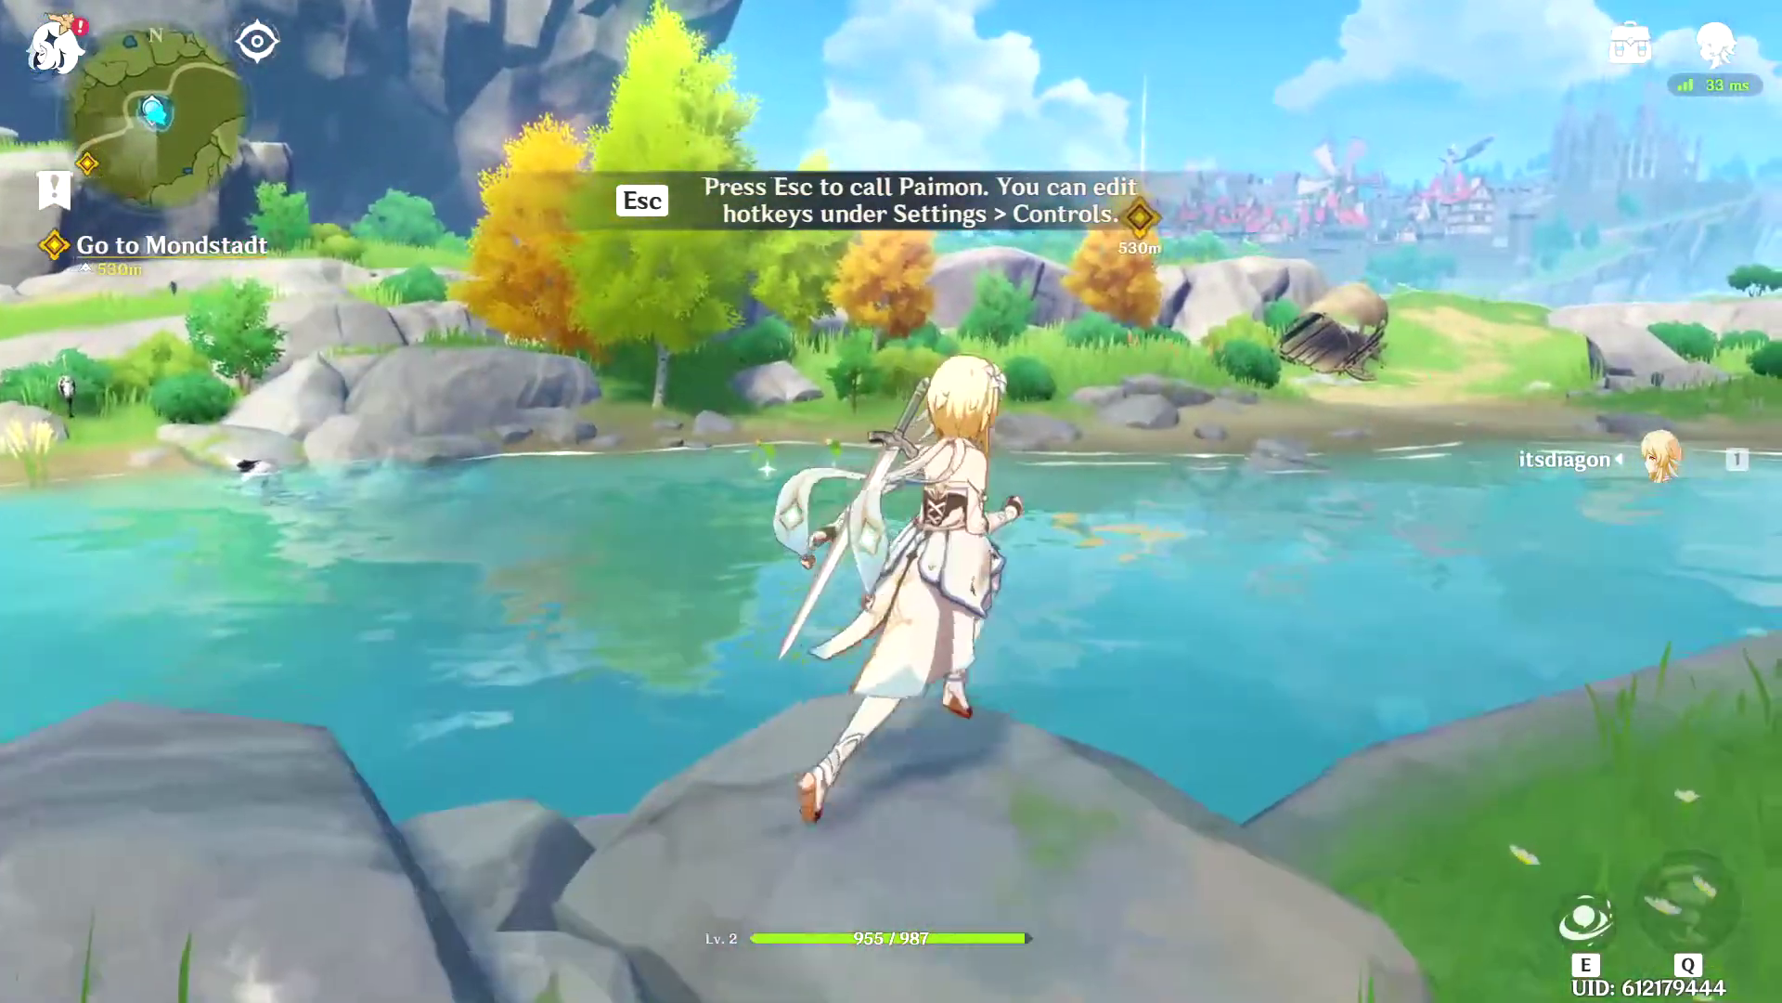
pyautogui.press('w')
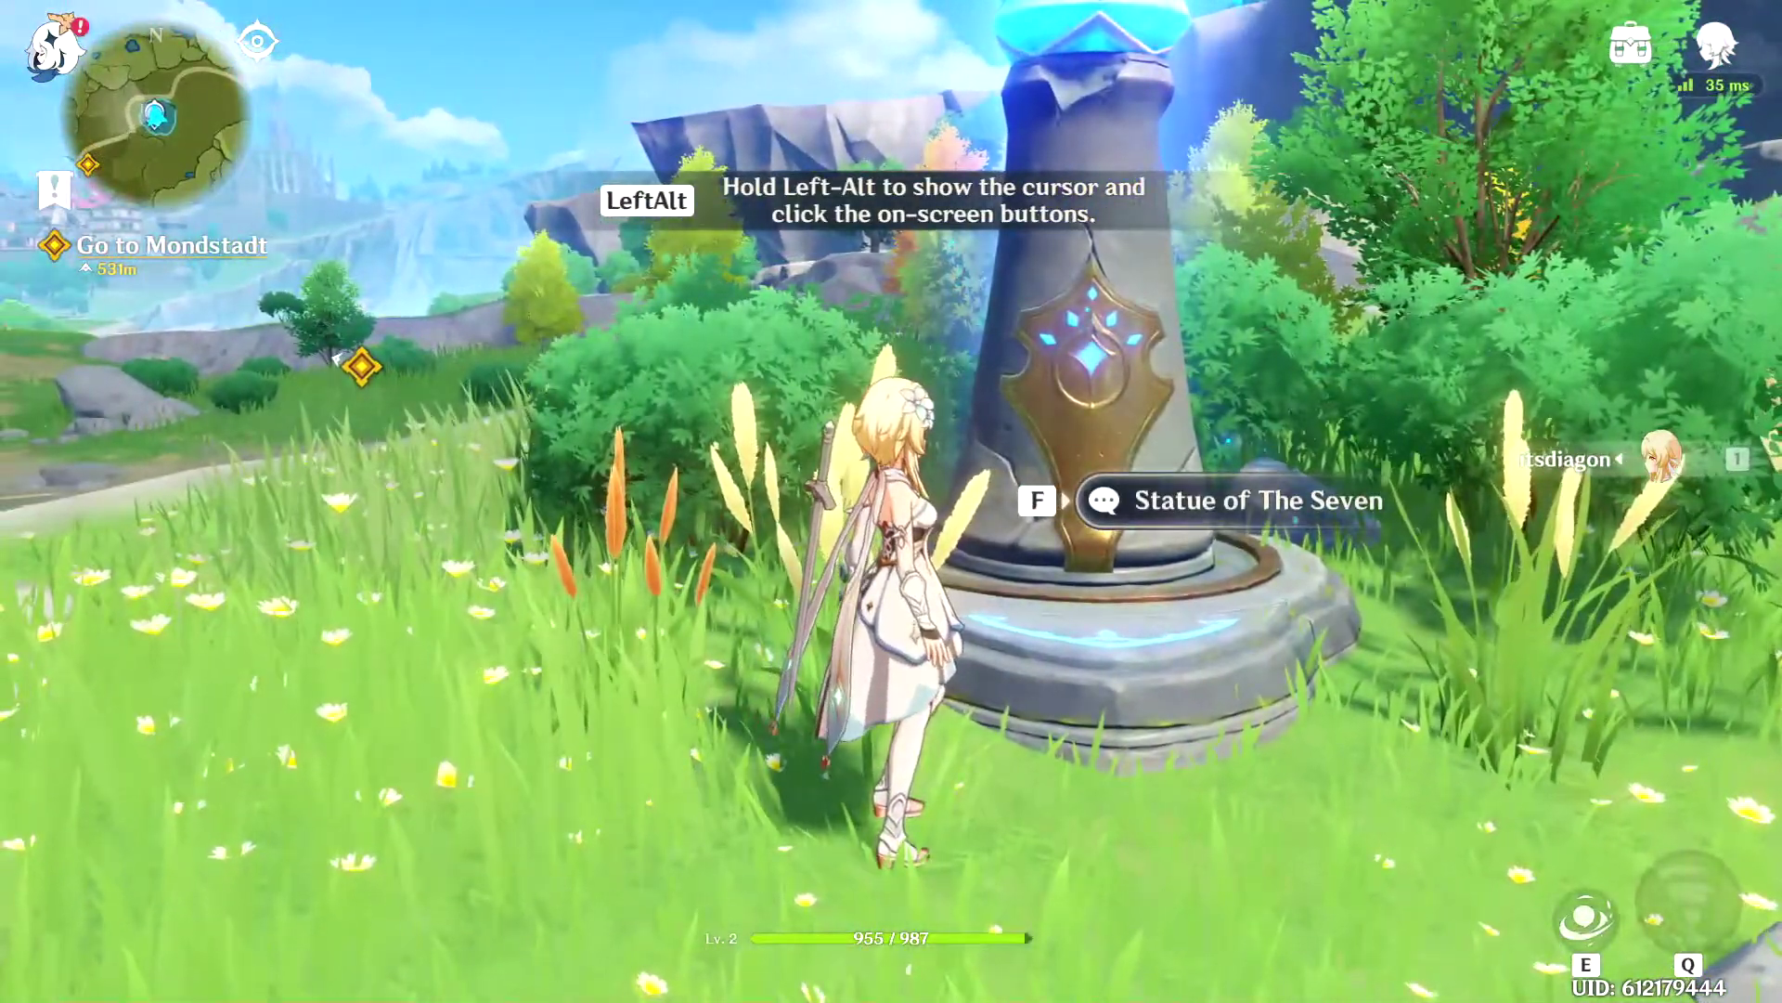
pyautogui.press('d')
pyautogui.press('w')
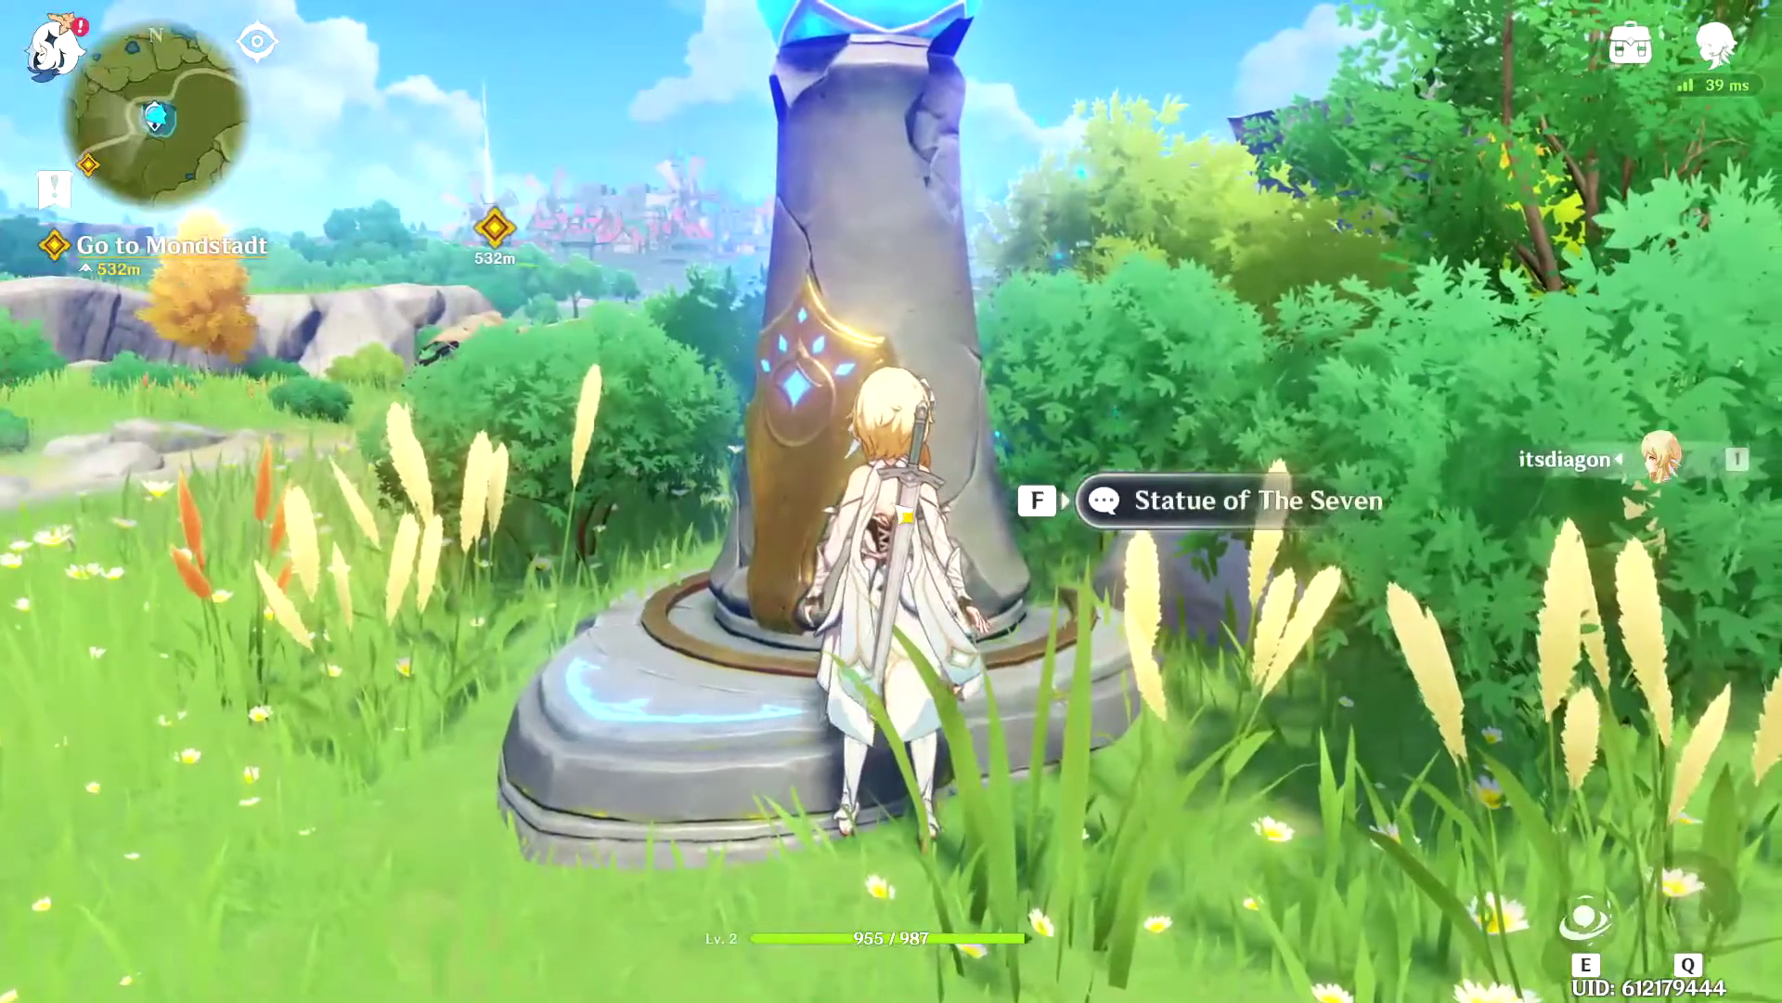